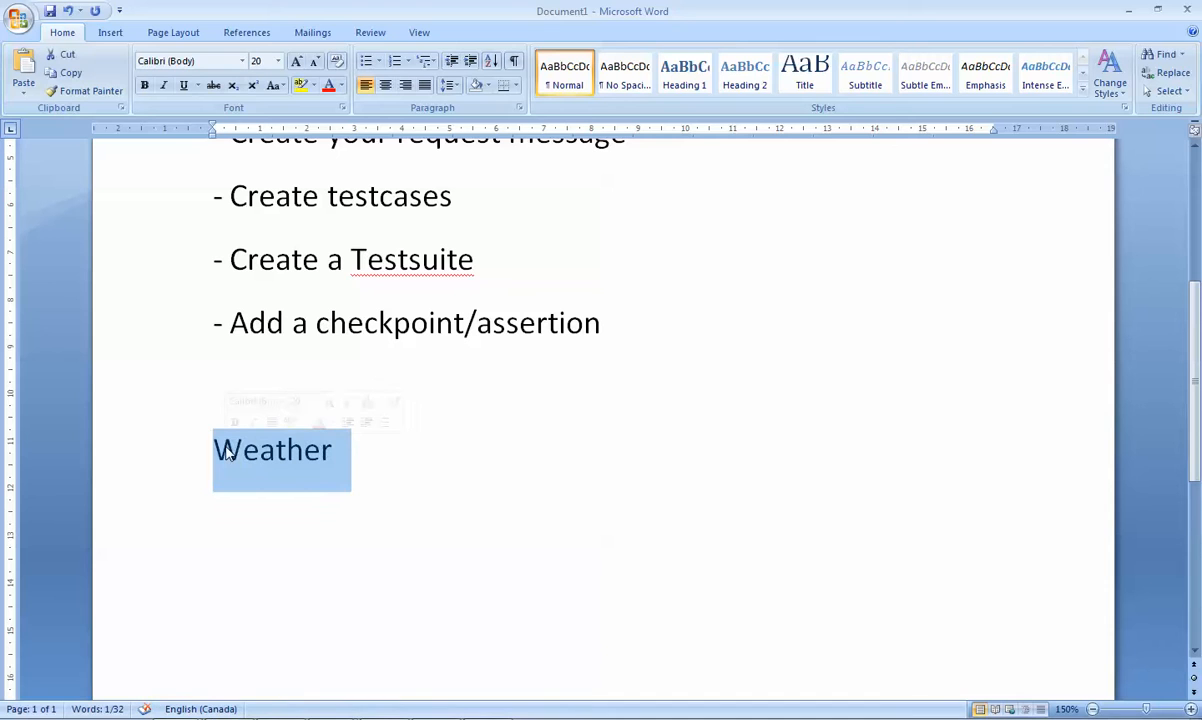
Extend the "Weather" line to read "Weather, Currency Converter, Sign up by facebook"
left_click(412, 452)
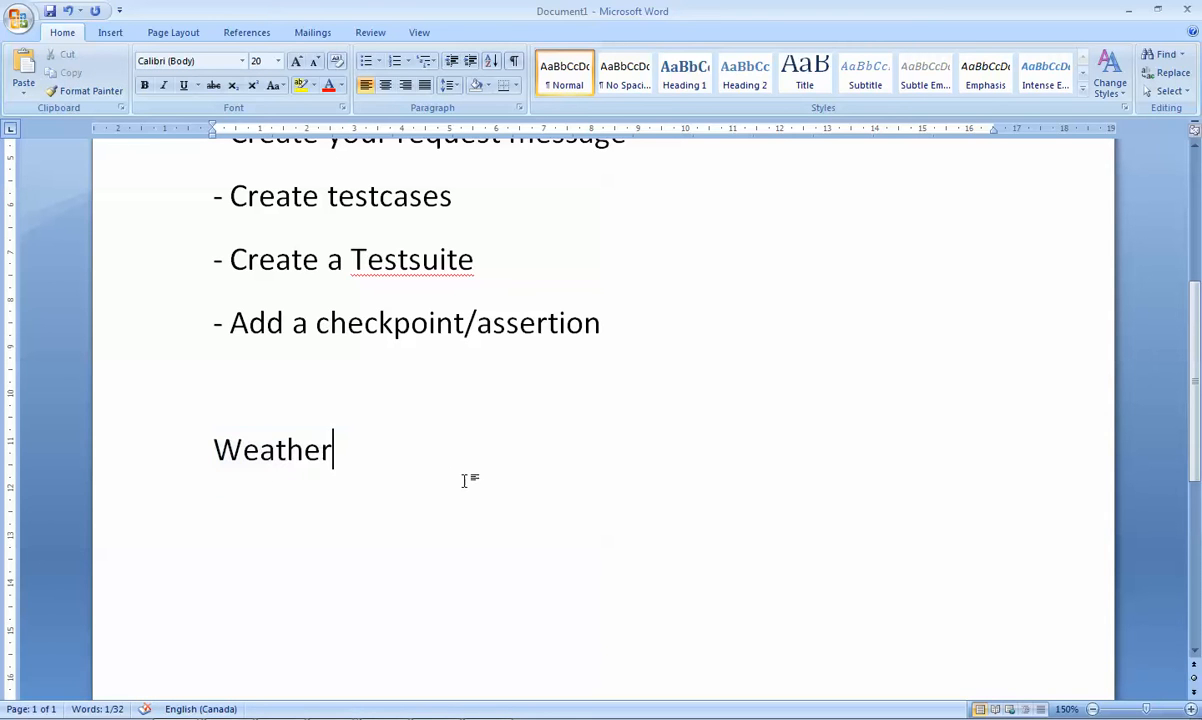
type(", ")
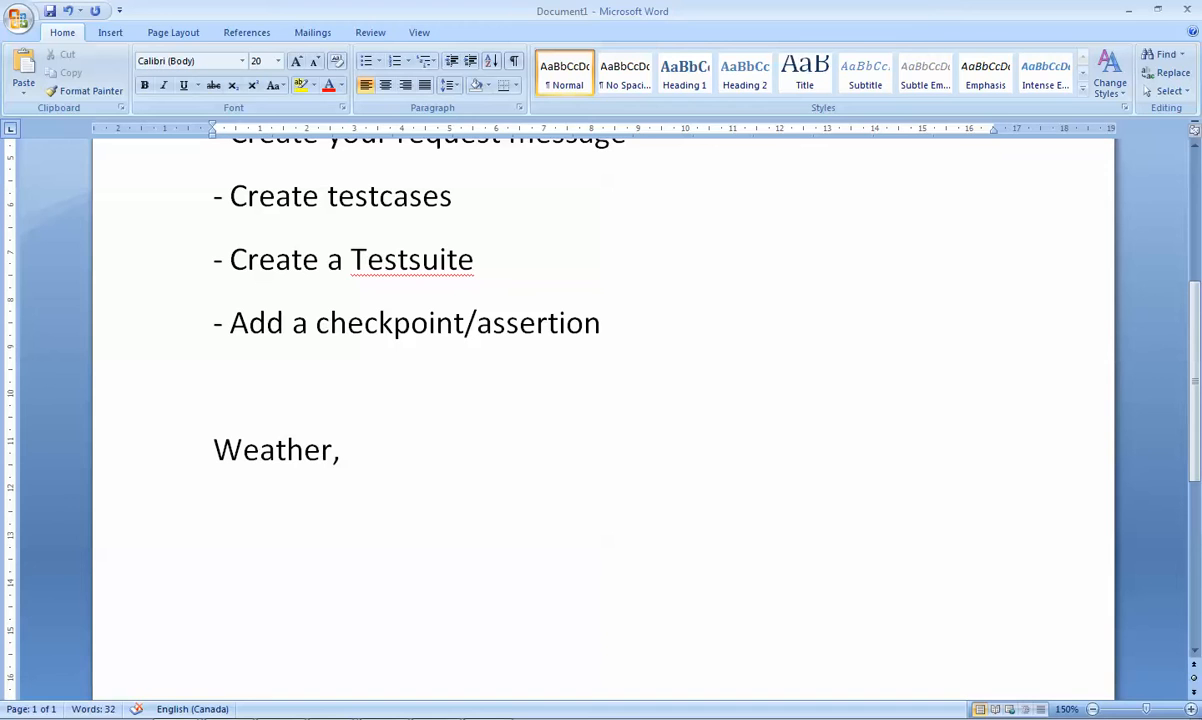
type("T")
key("BackSpace")
type("Currency C")
key("BackSpace")
type("Cu")
key("BackSpace")
type("onvter")
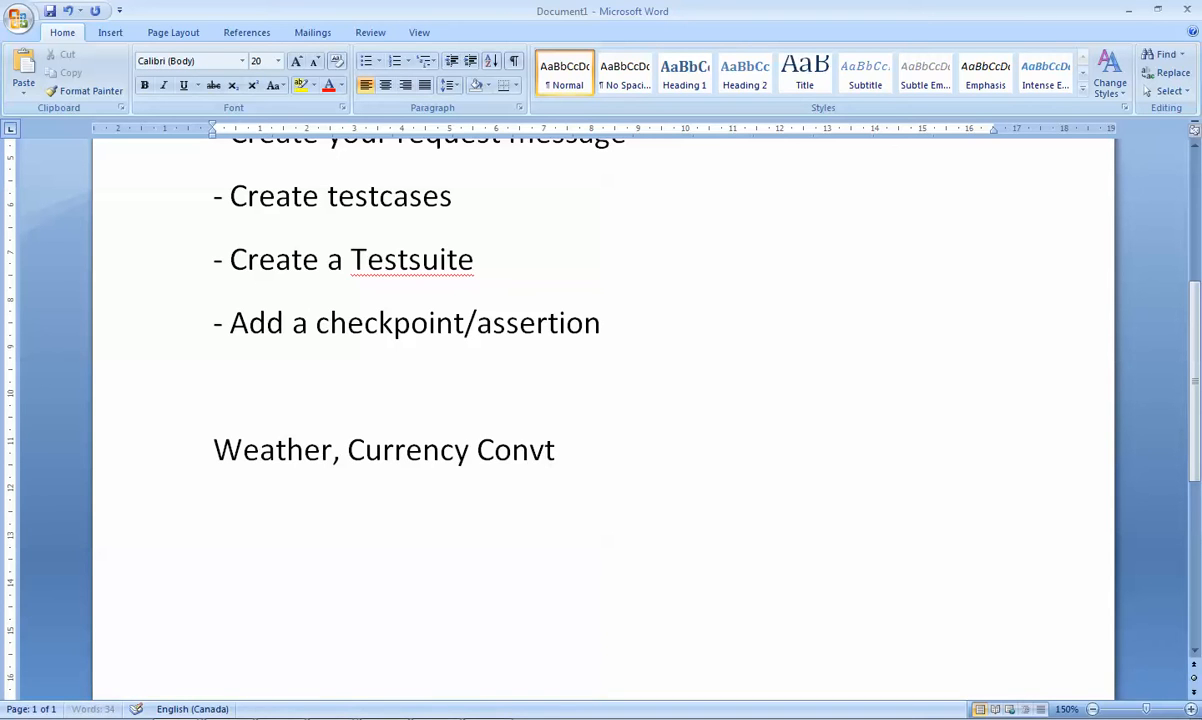
key("BackSpace")
key("BackSpace")
type("e")
key("BackSpace")
key("BackSpace")
type("erter, Sign on")
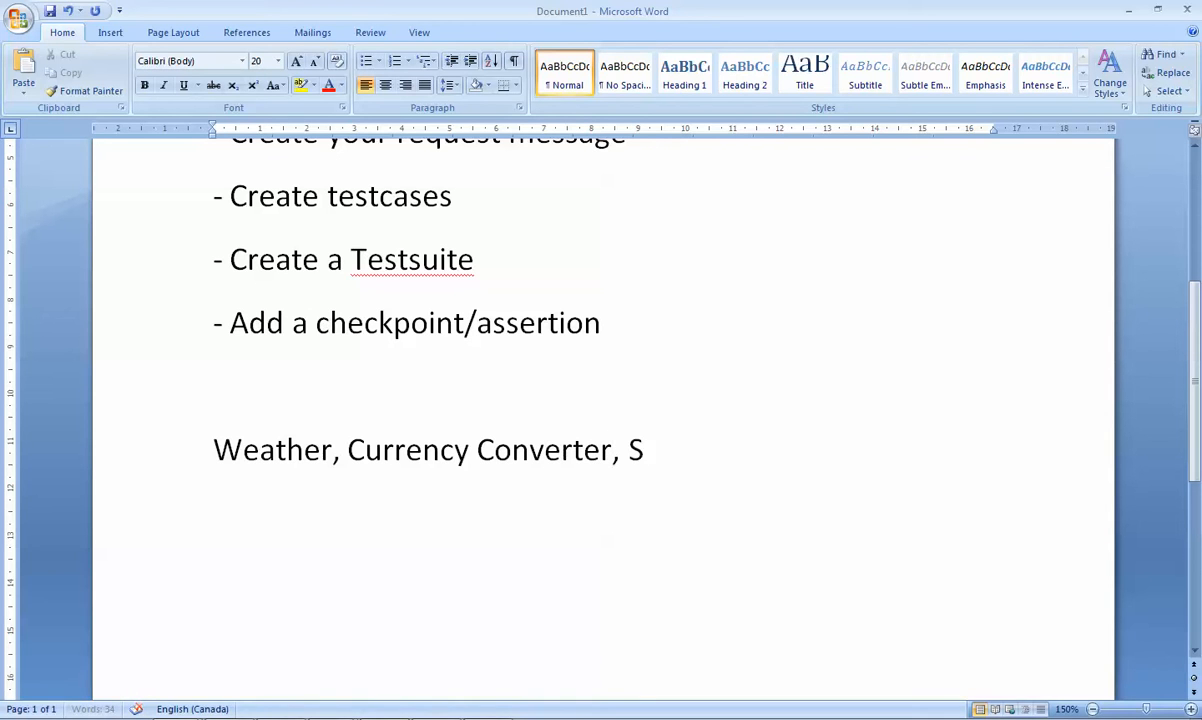
key("BackSpace")
key("BackSpace")
key("BackSpace")
type("up ")
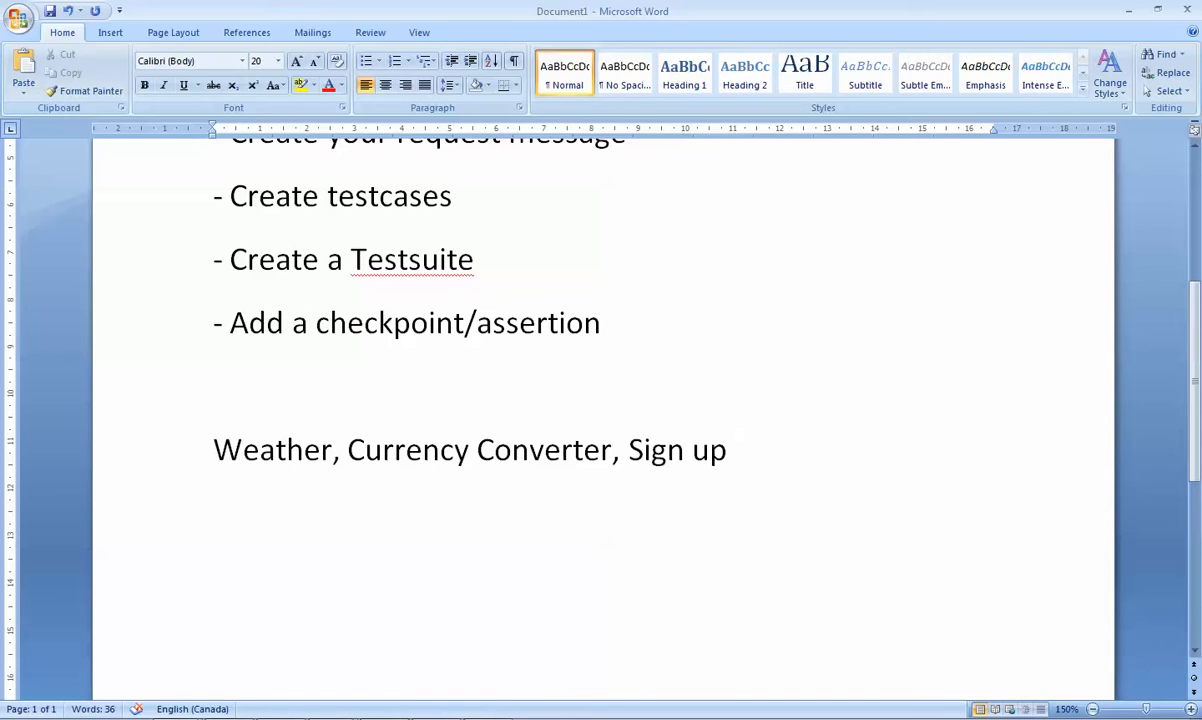
type("by facebook")
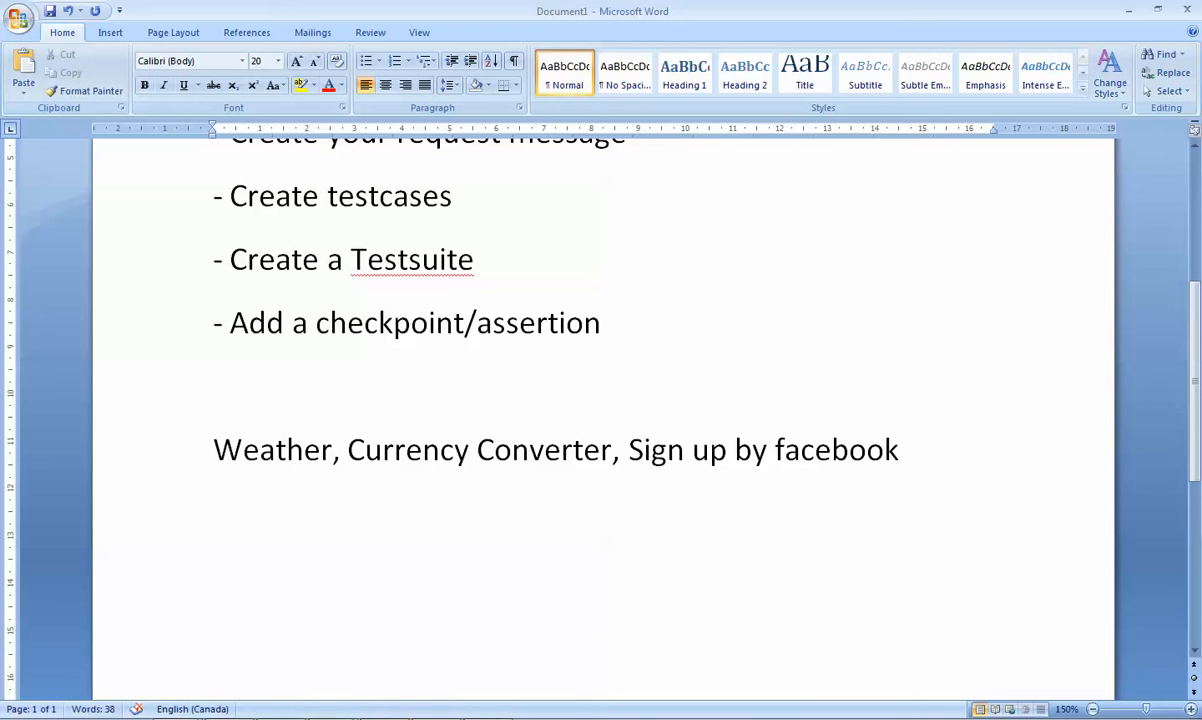
Switch to SoapUI, collapse the expanded CMS v 5.1 project and close the GetPoliciesCD request window
mouse_move(333, 716)
left_click(290, 705)
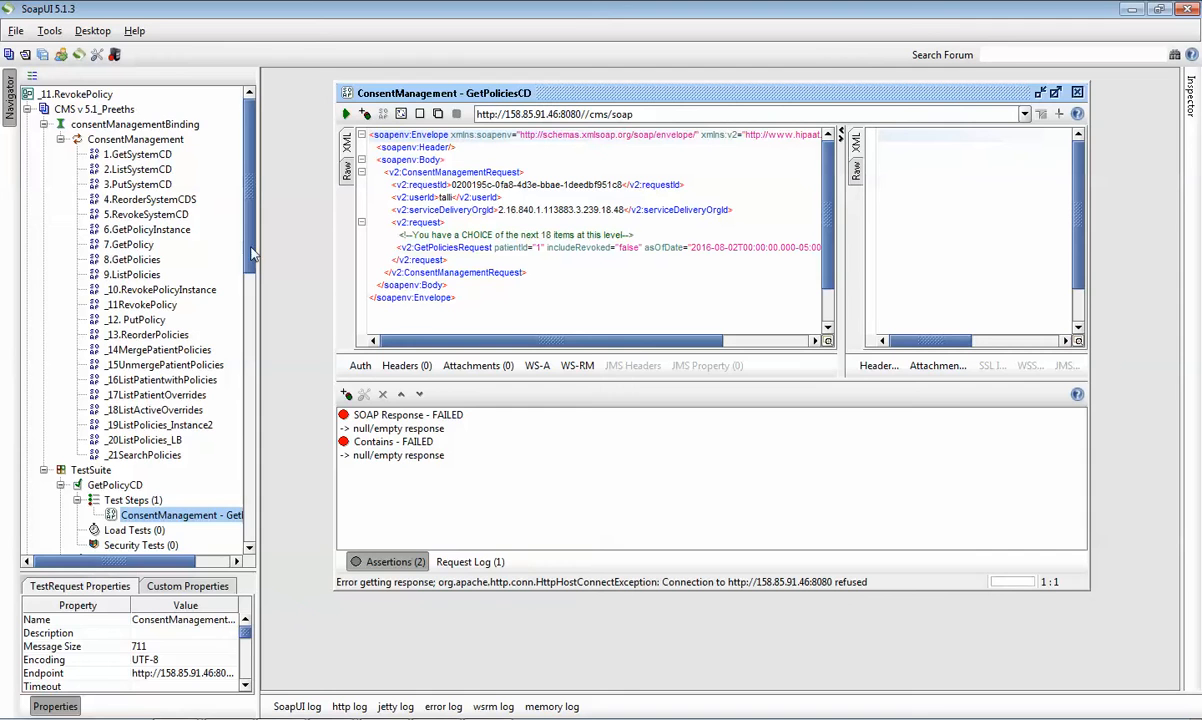
left_click(27, 109)
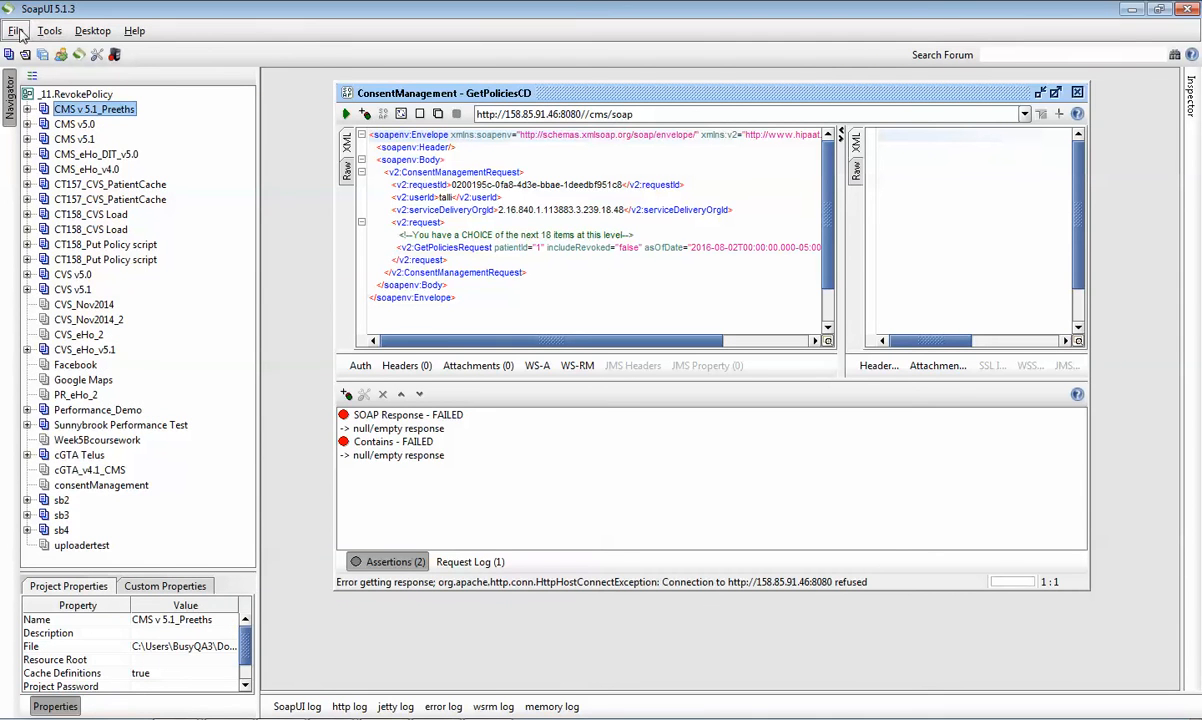
left_click(1079, 94)
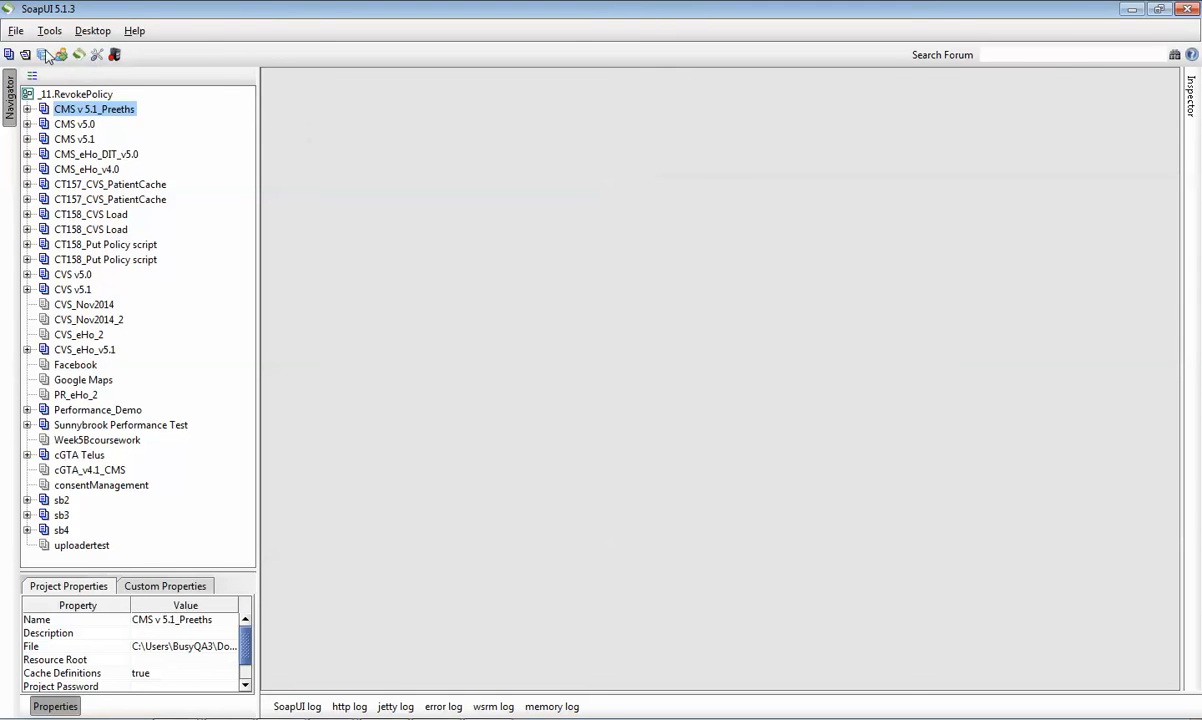
Start a new SOAP project and enter Saturday_demo2 as its project name
left_click(12, 36)
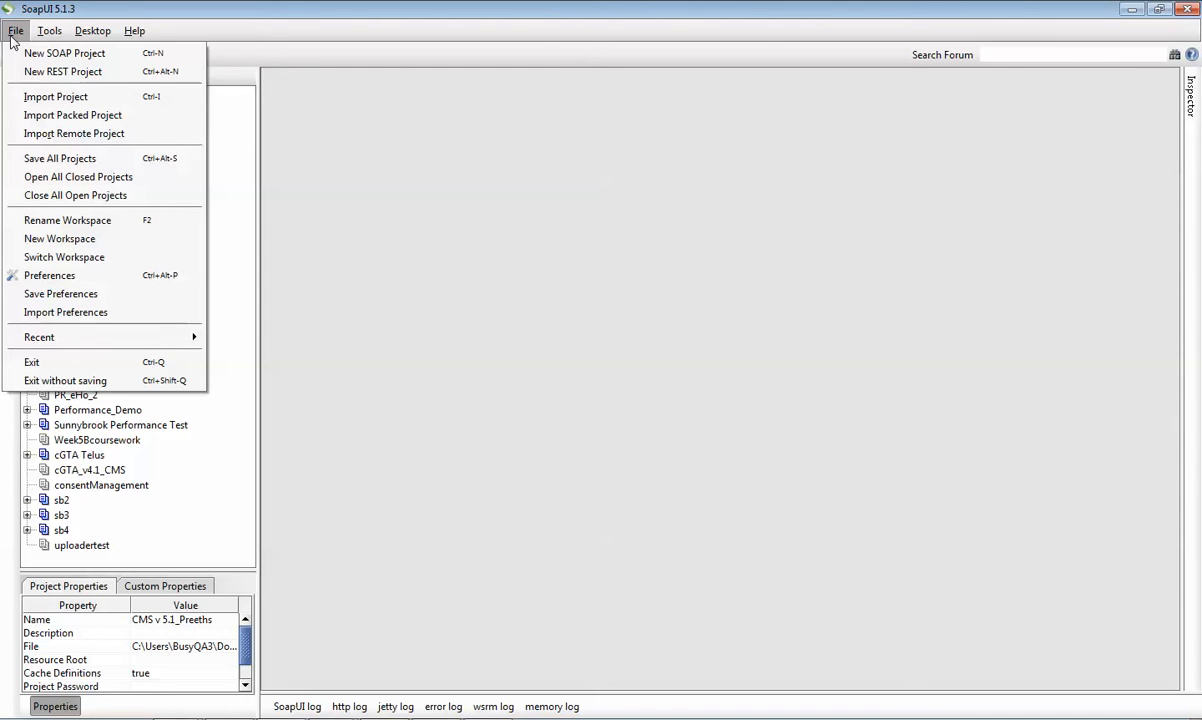
left_click(38, 54)
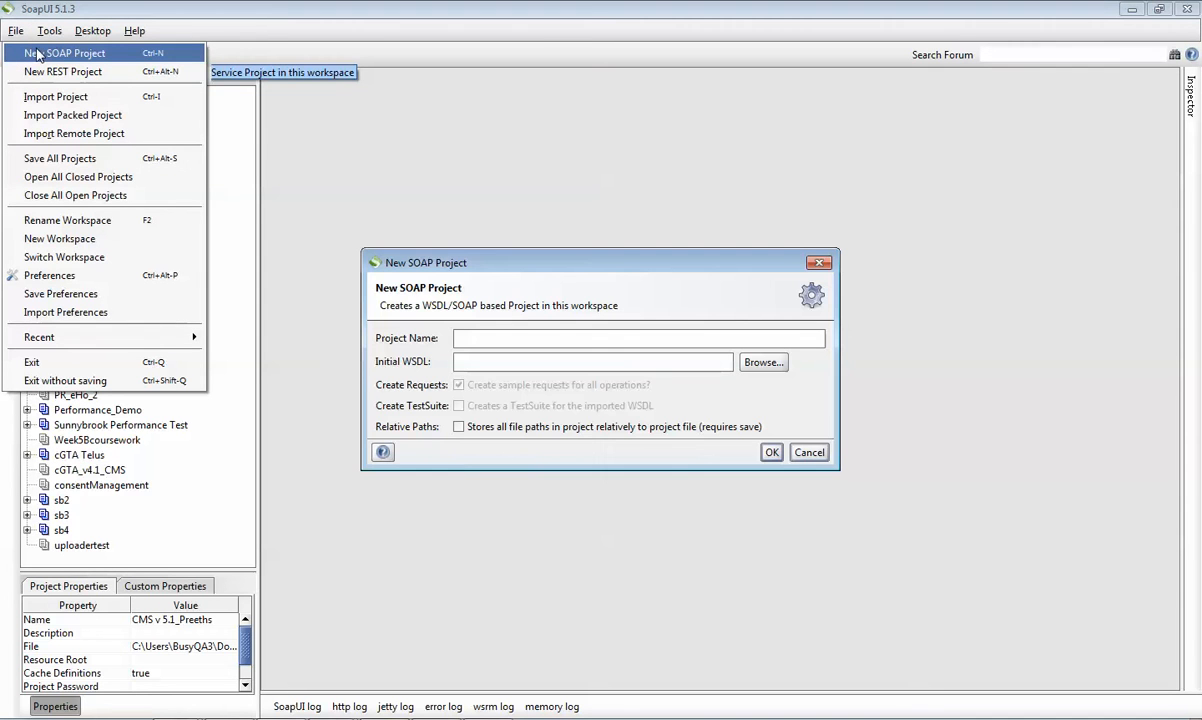
left_click(479, 343)
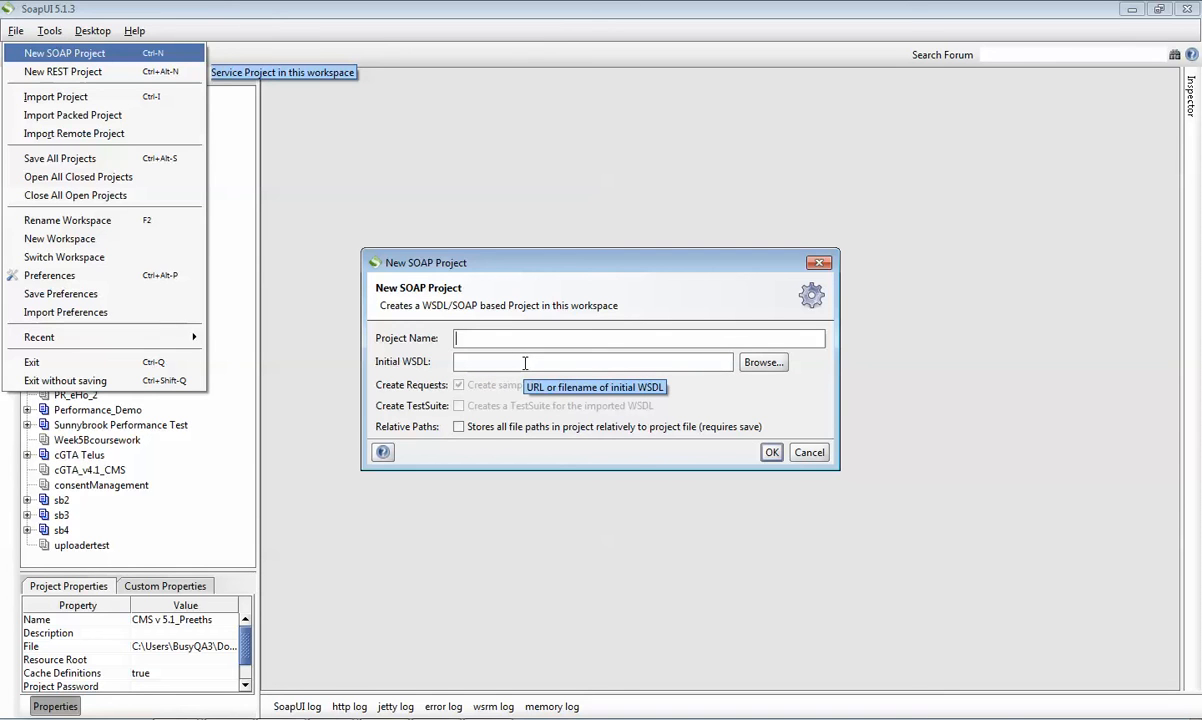
type("Saturday_demo2")
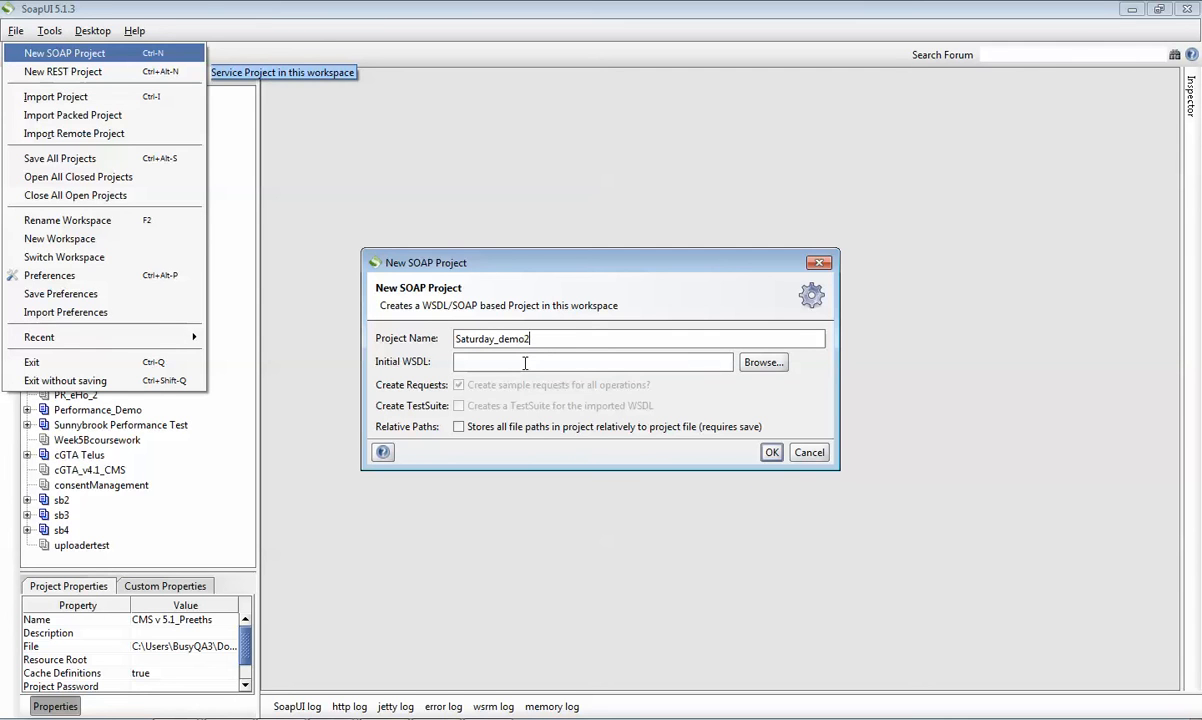
left_click(524, 366)
Switch to the Word document and add a "Data Type:" line followed by "Int - 0,1,2,4" below the facebook line
left_click(190, 698)
left_click(944, 478)
key("Return")
type("Data Type:")
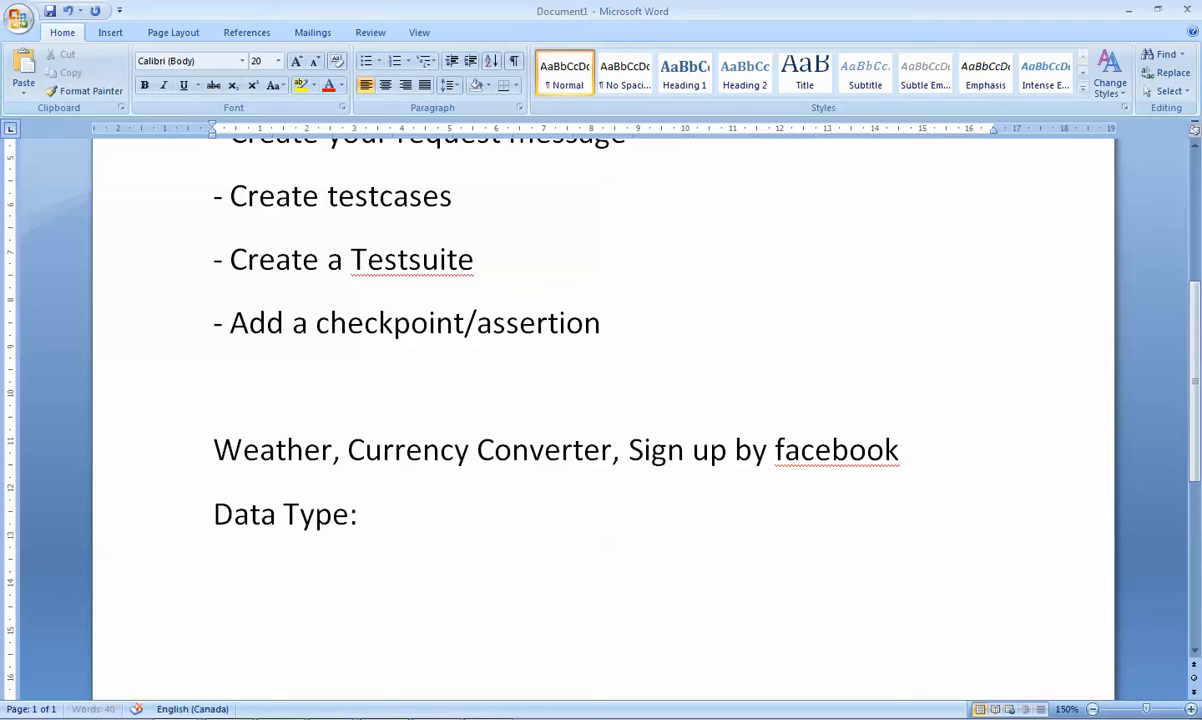
key("Return")
type("Int - ")
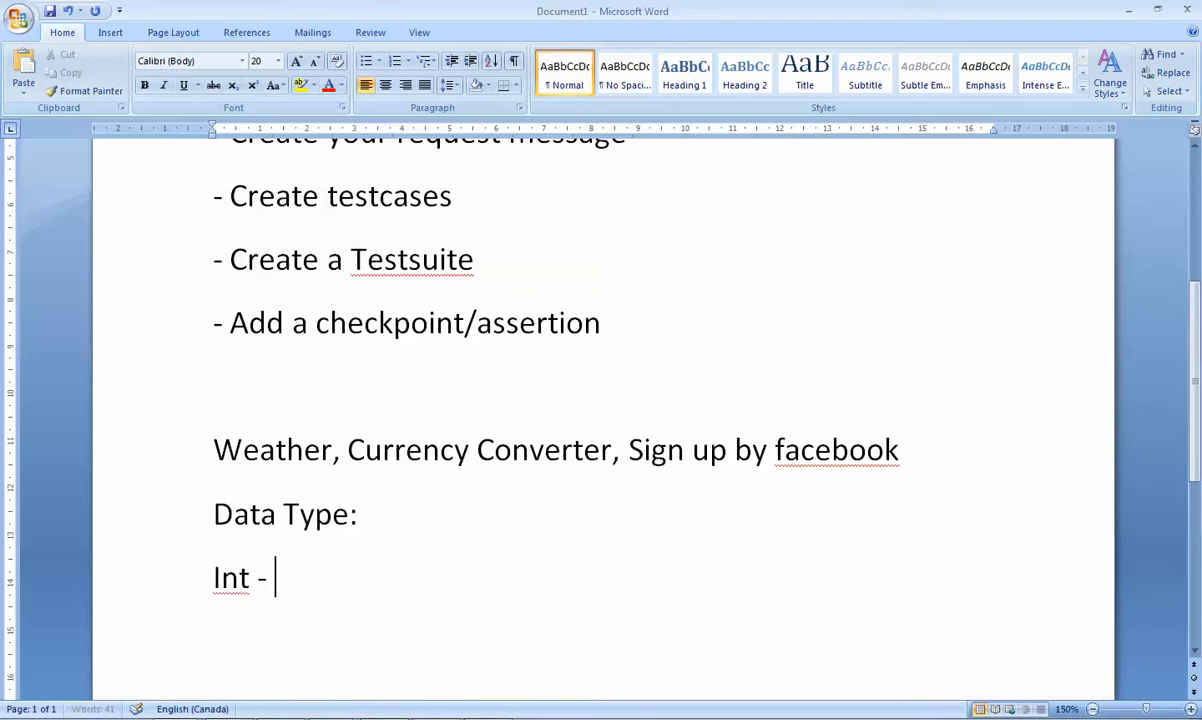
type("0,")
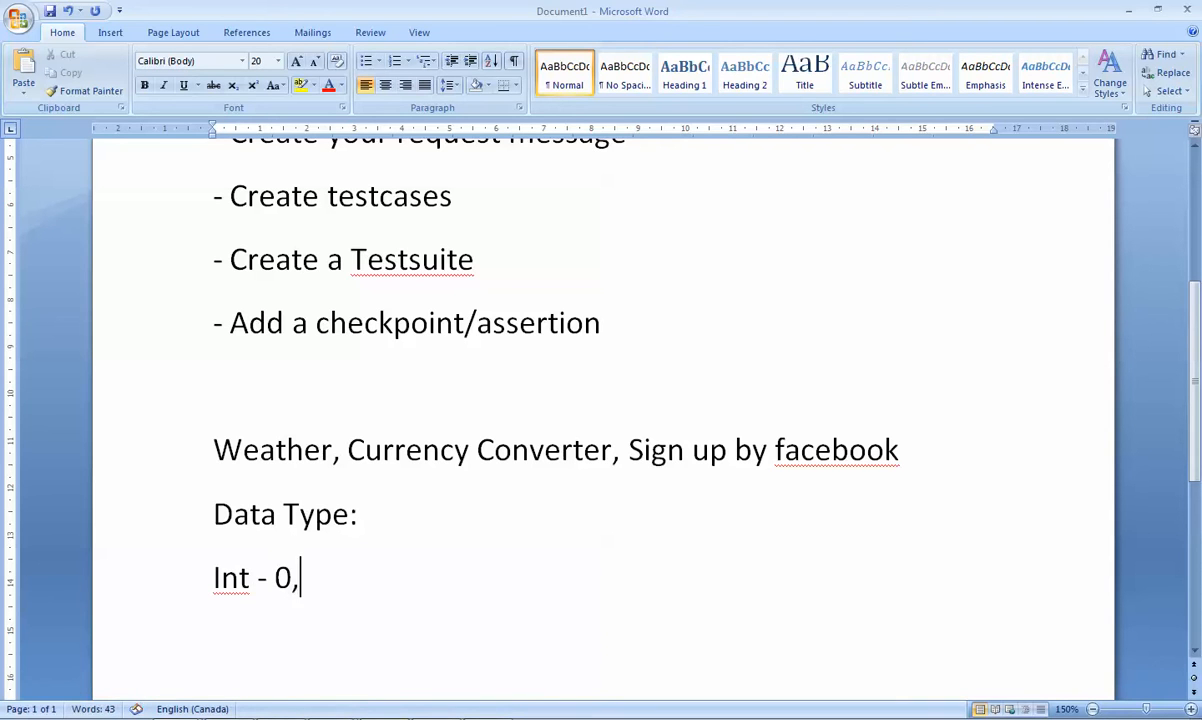
type("1,2,4")
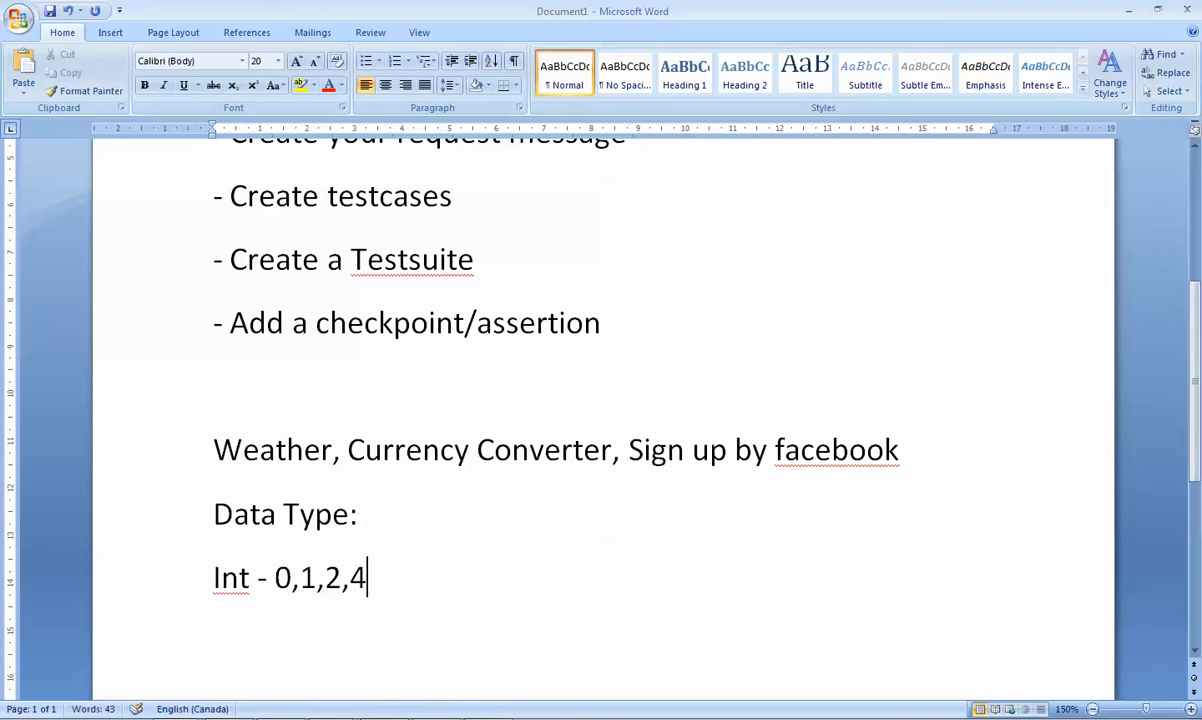
key("Return")
type("Stre")
key("BackSpace")
type("ing")
key("BackSpace")
key("BackSpace")
key("BackSpace")
key("BackSpace")
key("BackSpace")
key("BackSpace")
Write "Character - A, b, c, d," on the line below the Int entry
type("Chr")
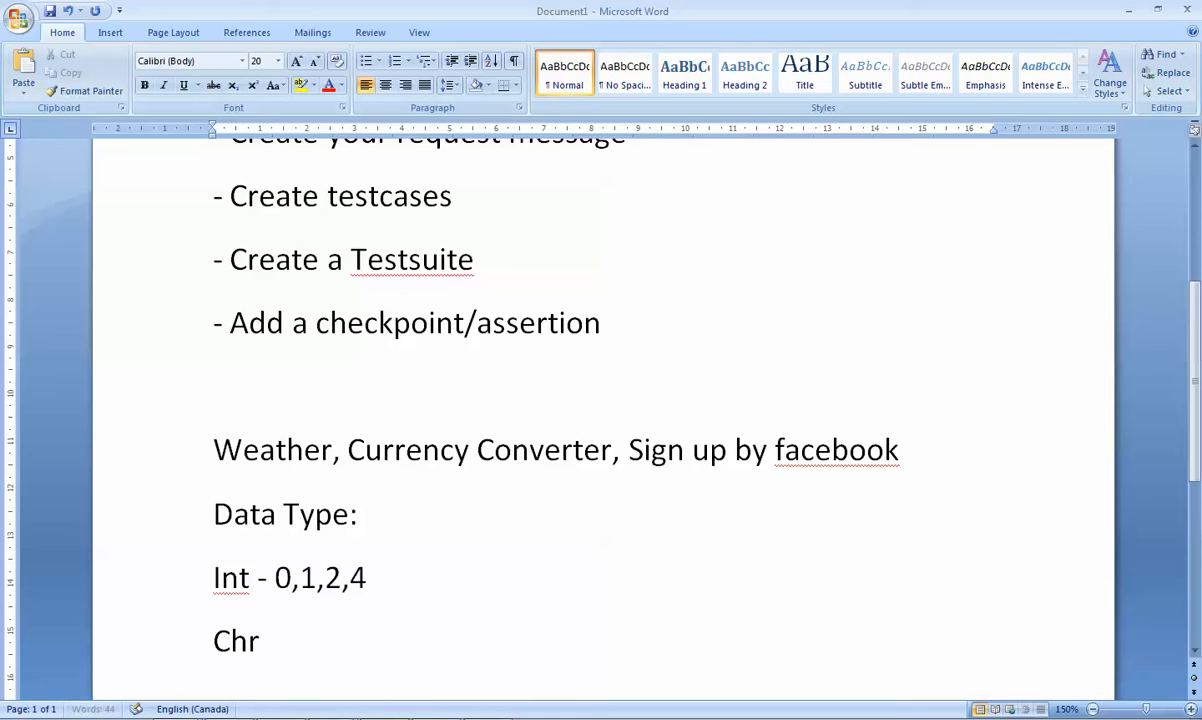
key("BackSpace")
type("arace")
key("BackSpace")
type("ter - ")
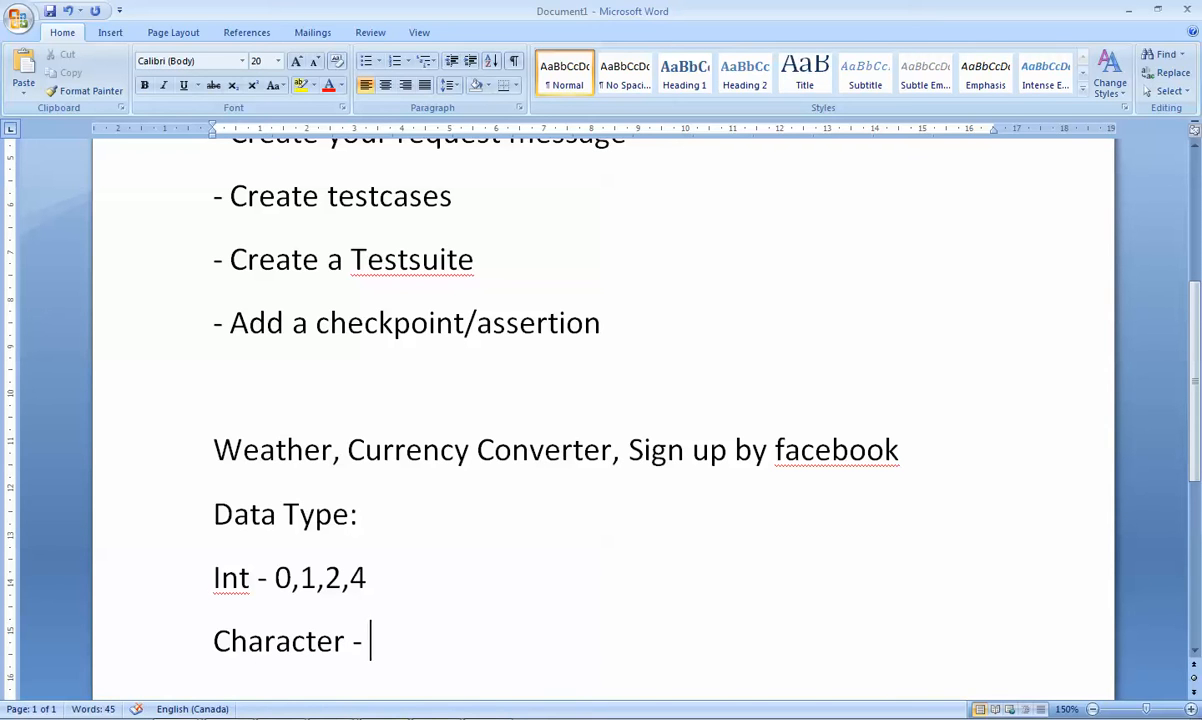
type("A, b, c, d,")
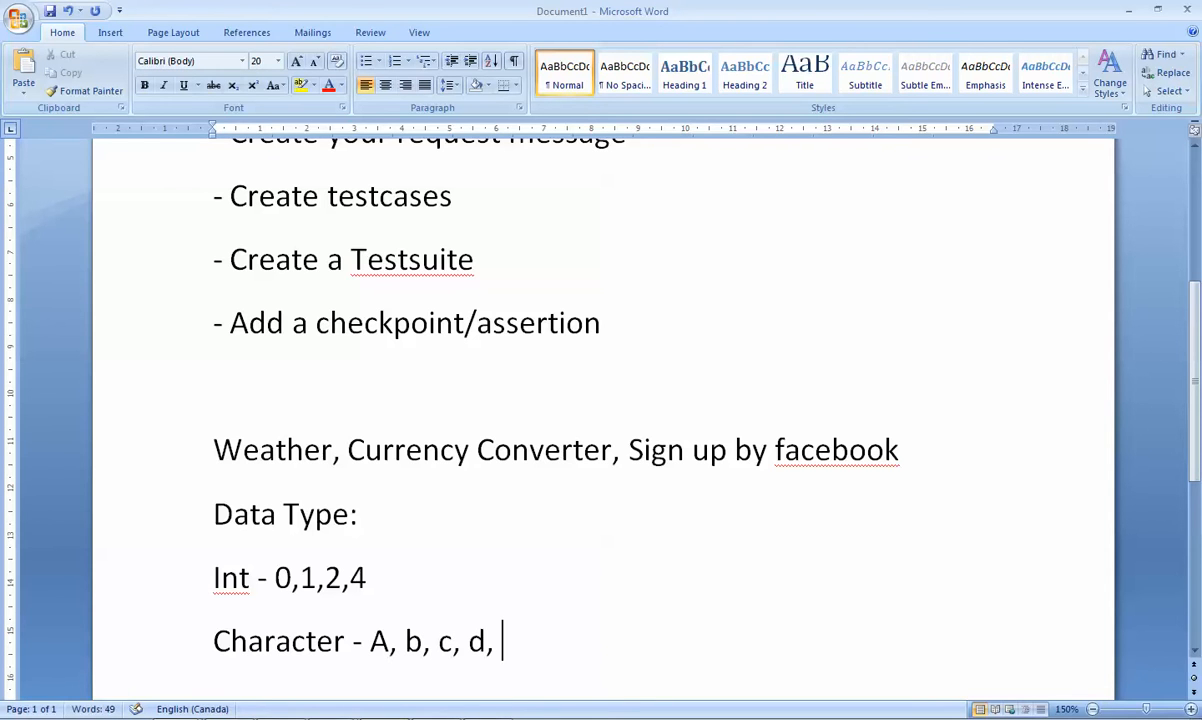
Add a "String - " line with three sample first names, separated by commas, below the Character entry
key("Return")
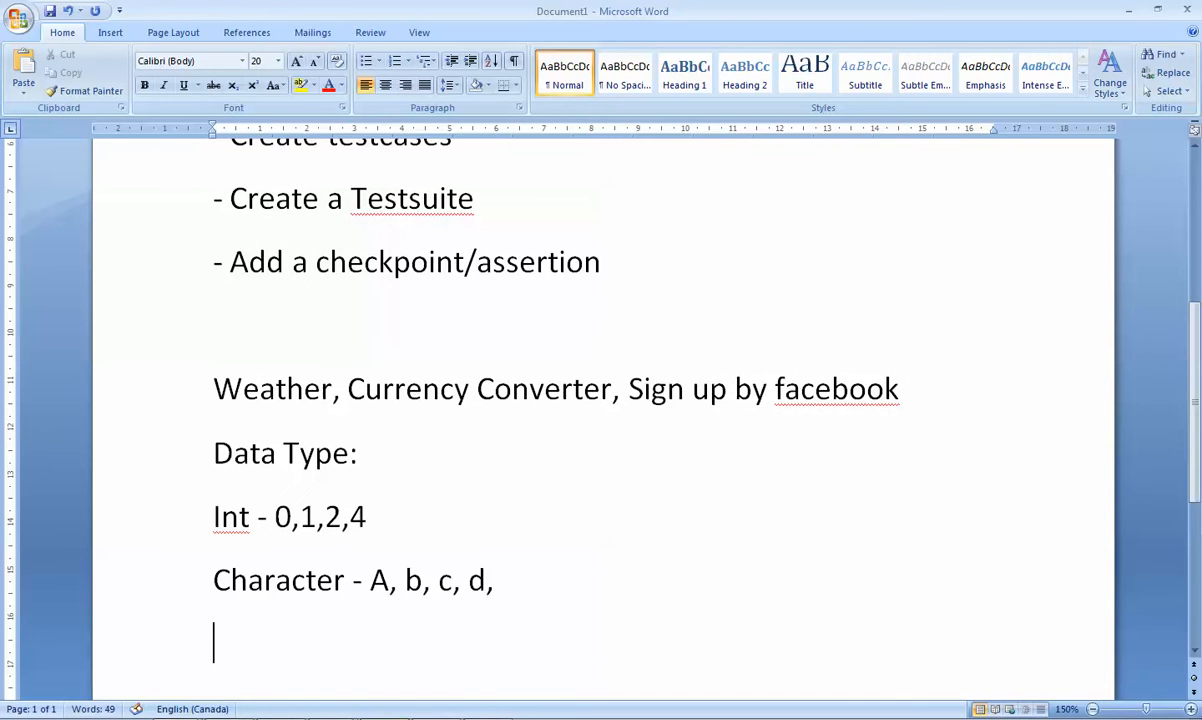
type("String - ")
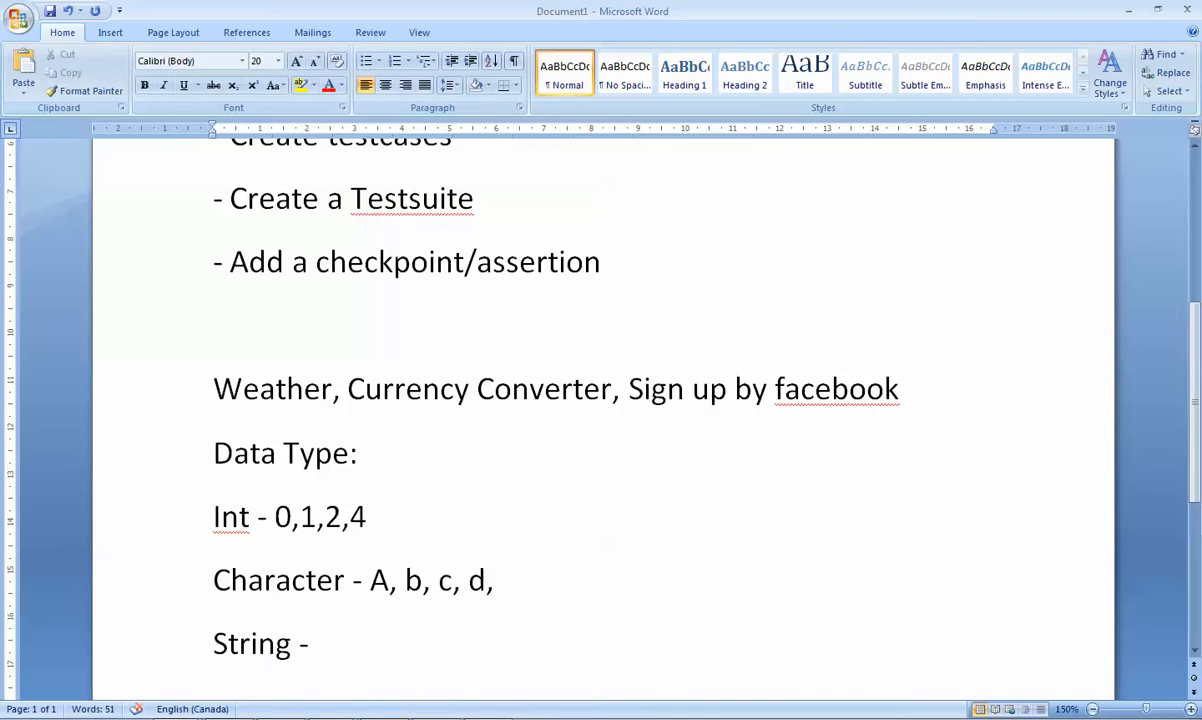
type("Tye, Alli, ")
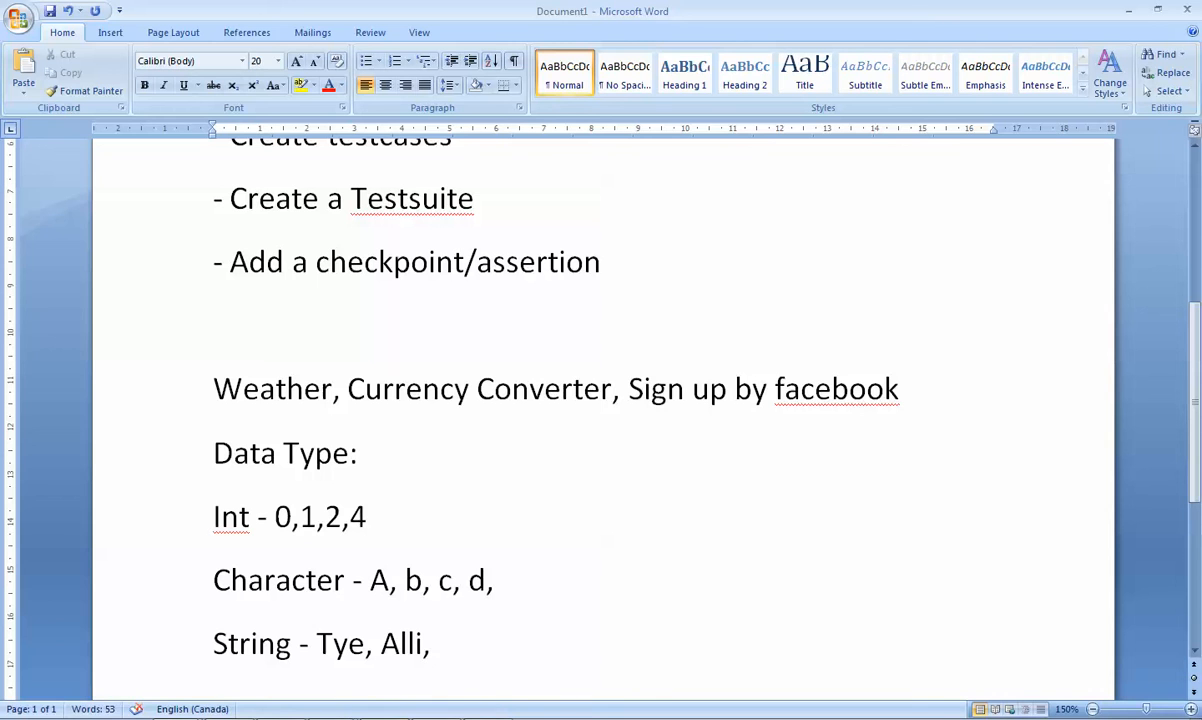
type("Jim")
Add the line "Float/Double - 10.2, 0.23, 12.55, 1.2222222" below the String entry
key("Return")
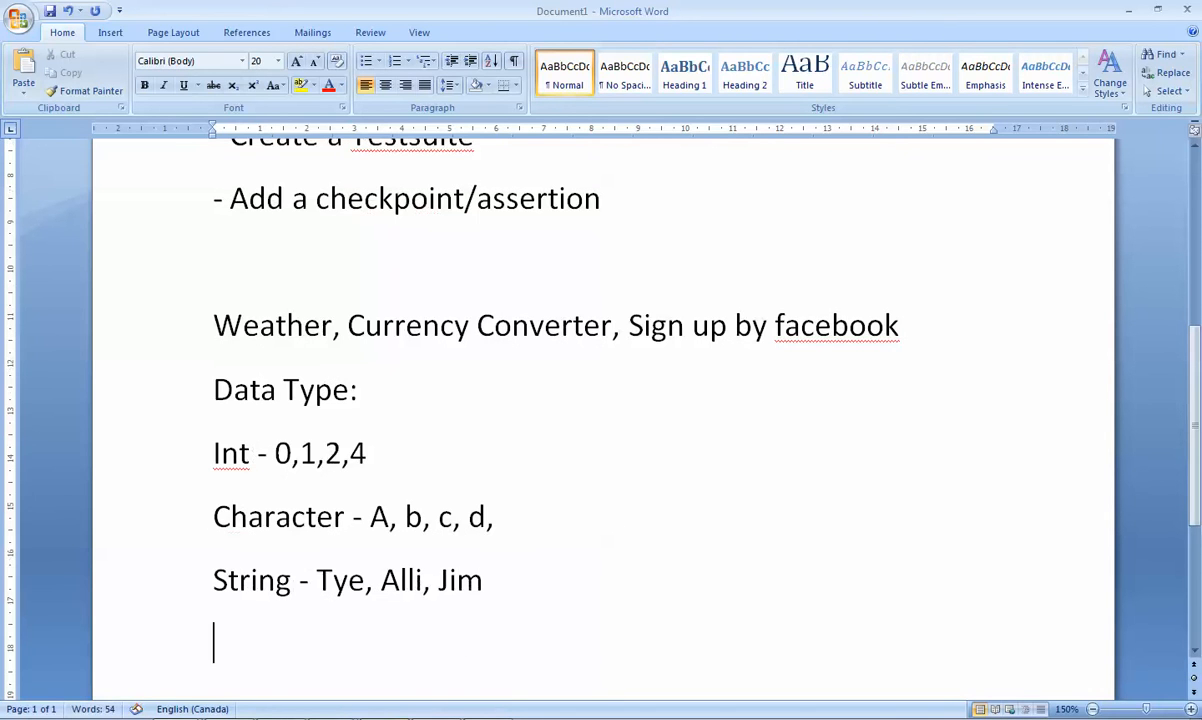
type("Floatr")
key("BackSpace")
type("/Double -")
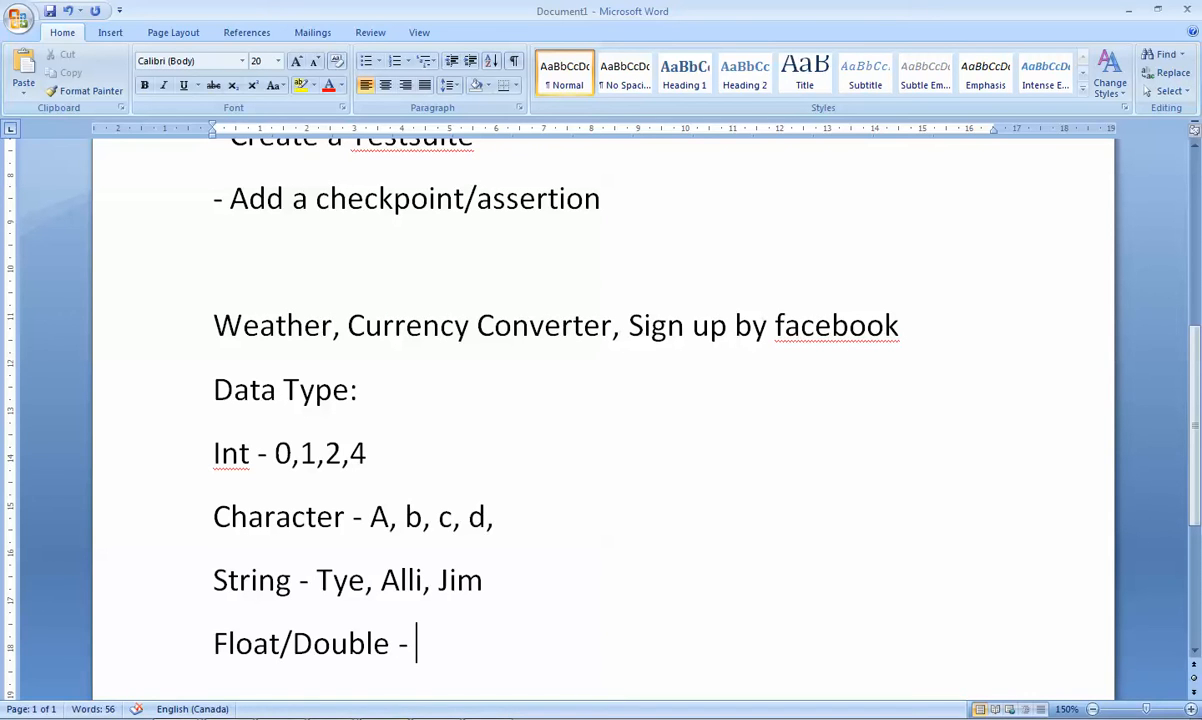
type("10")
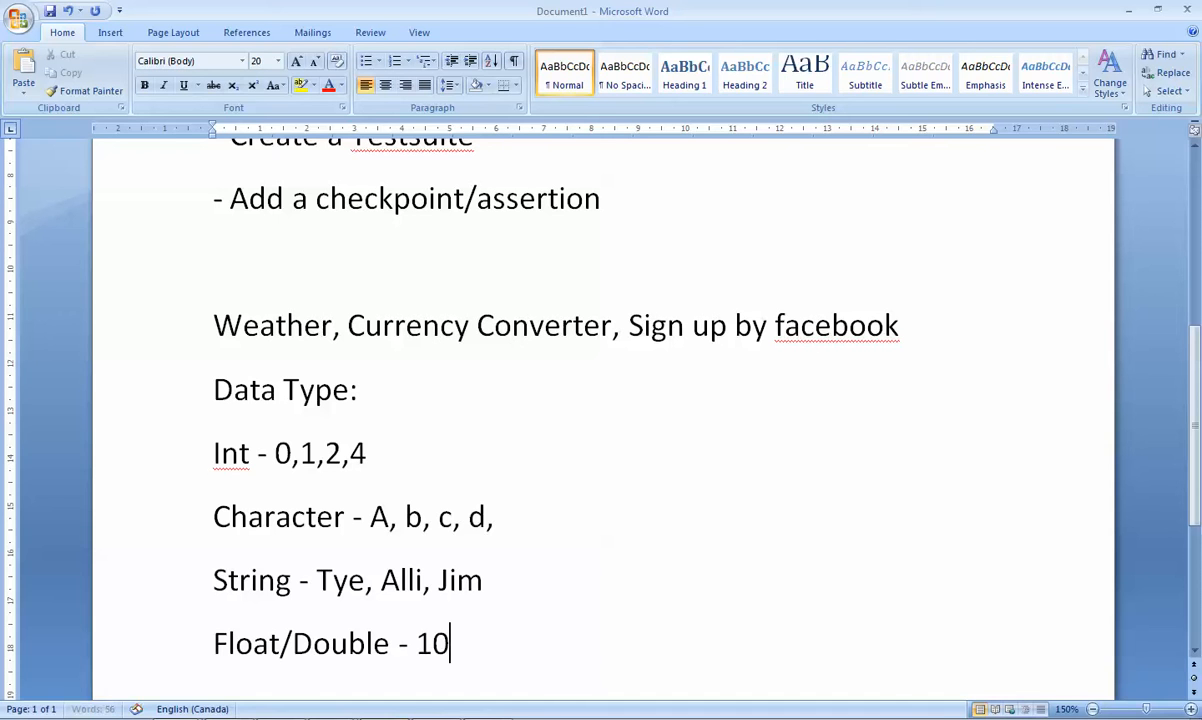
type(".2, 0.23, ")
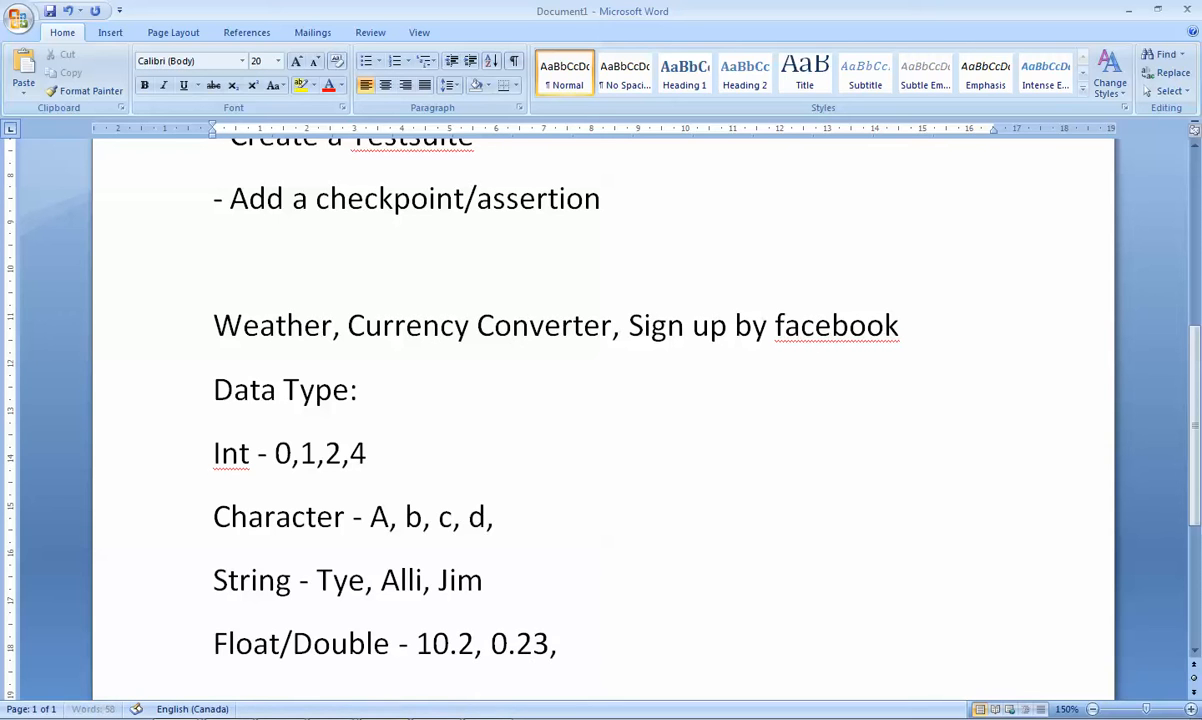
type("12.55, 1.")
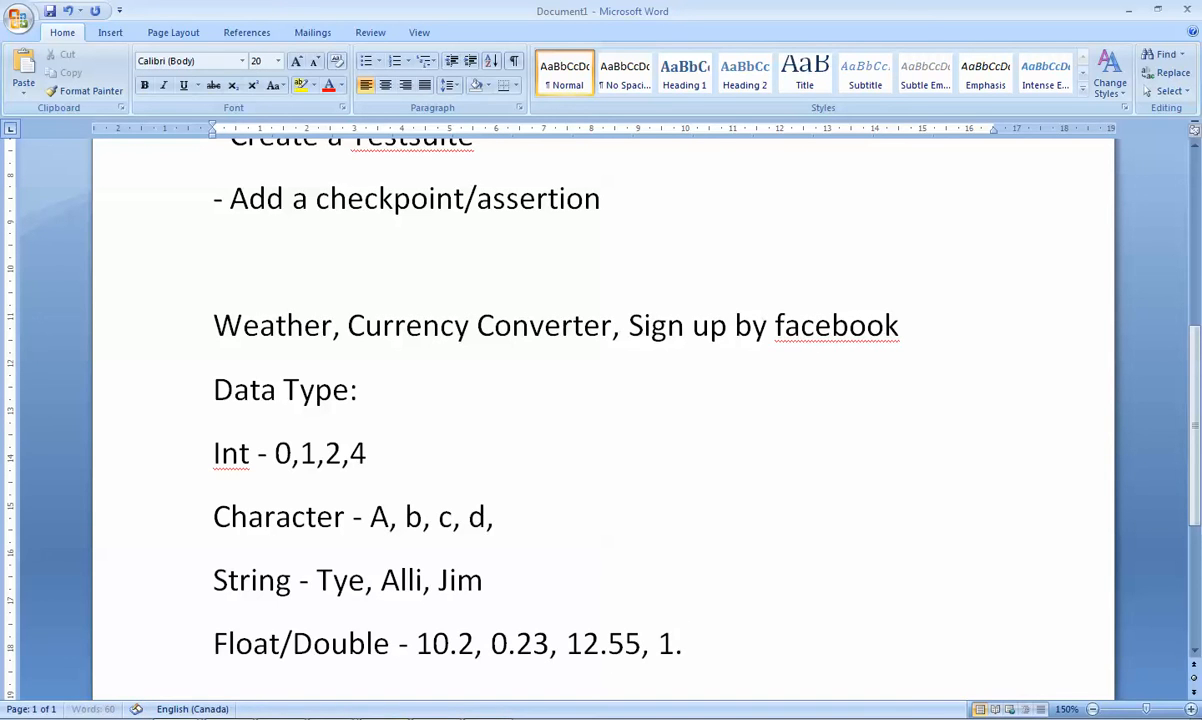
type("2222222")
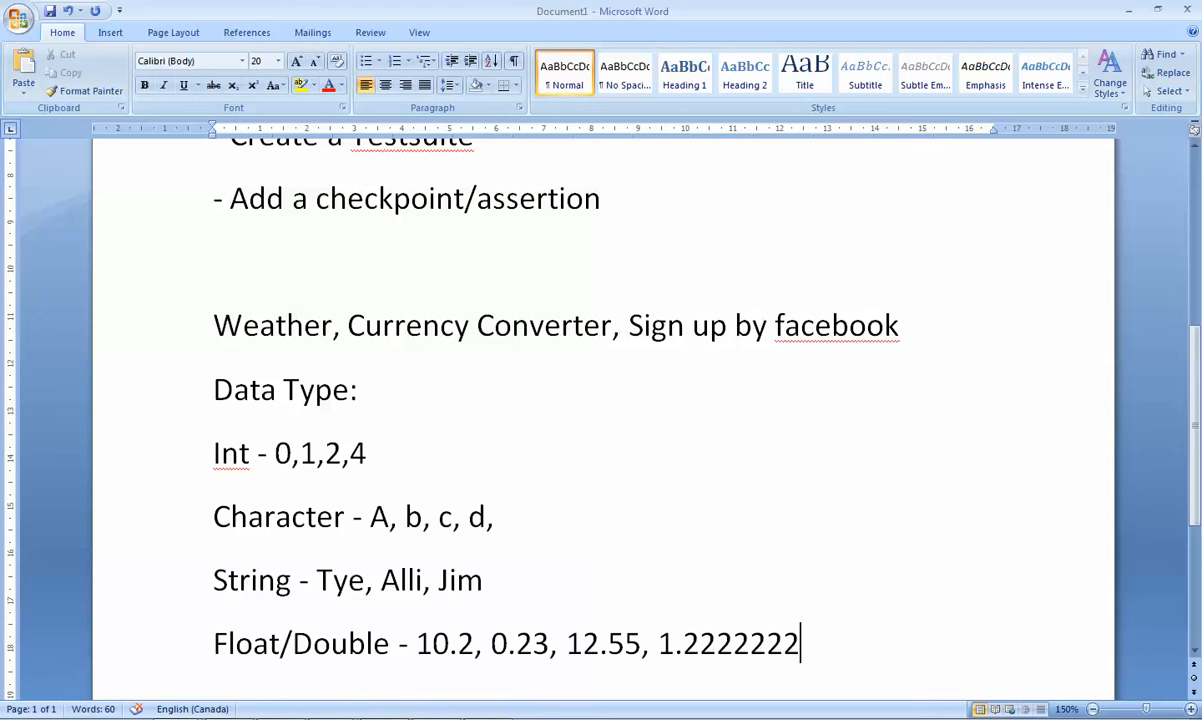
Add the line "Boolean - True / False, Y or N" below the Float/Double entry
key("Return")
type("Boolean -")
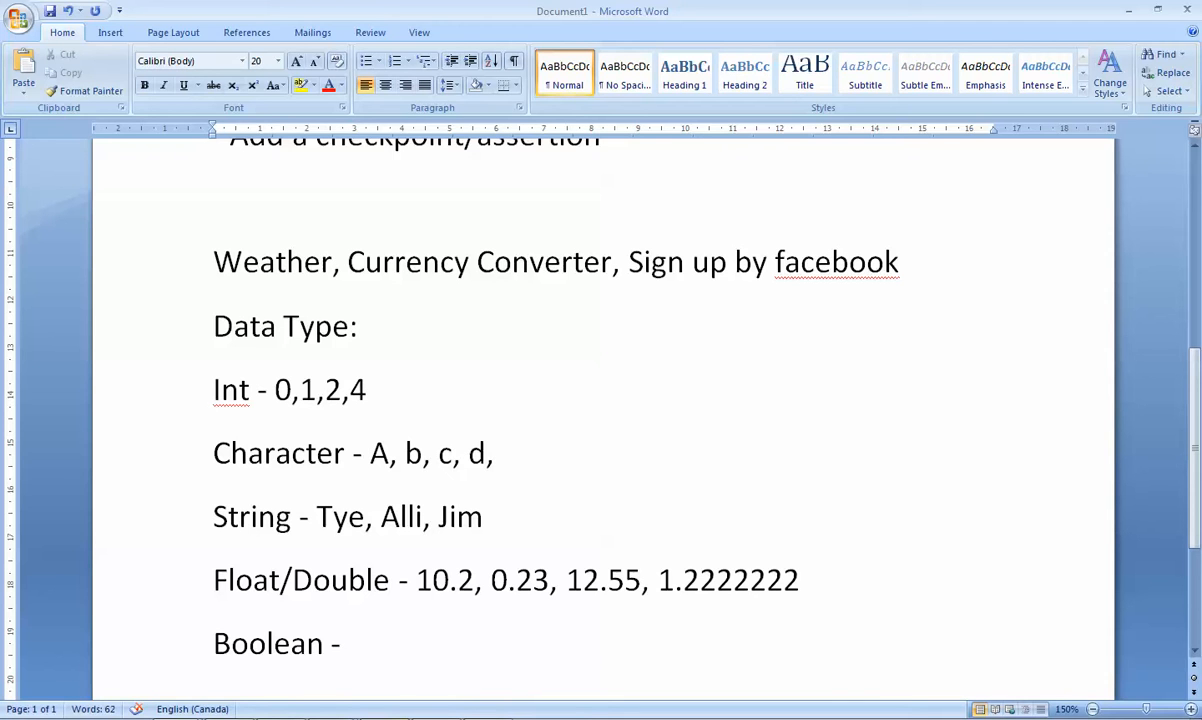
type("R")
key("BackSpace")
type("True /")
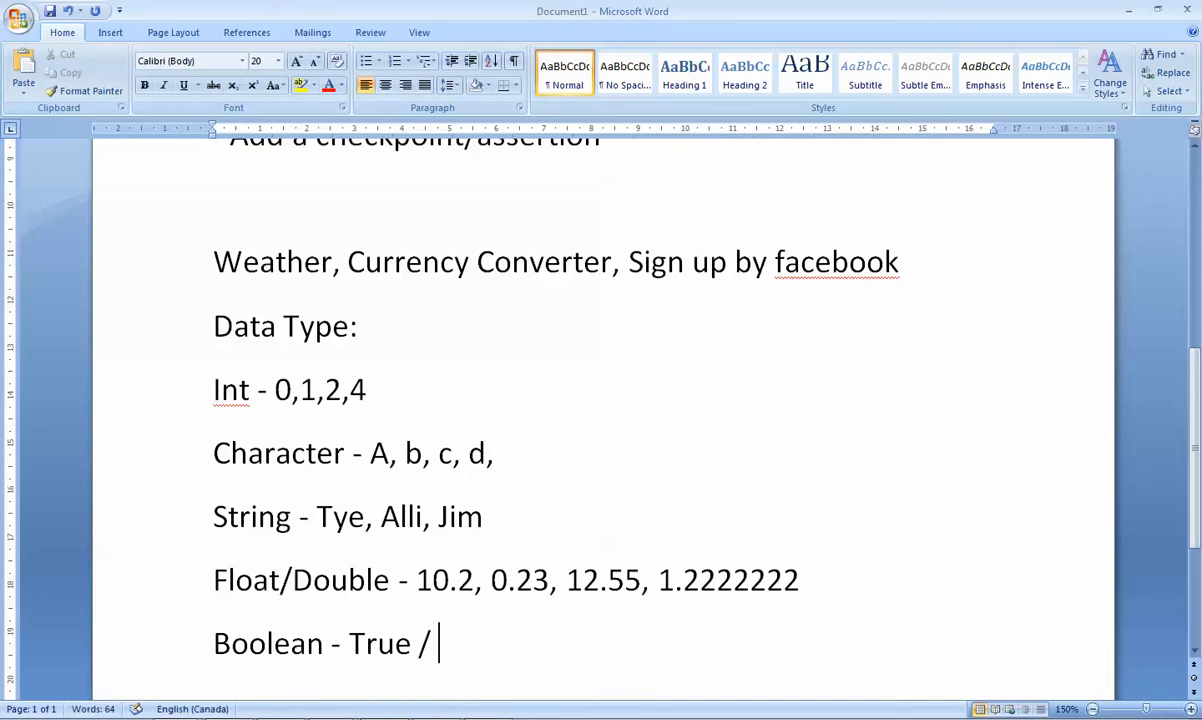
type(" False")
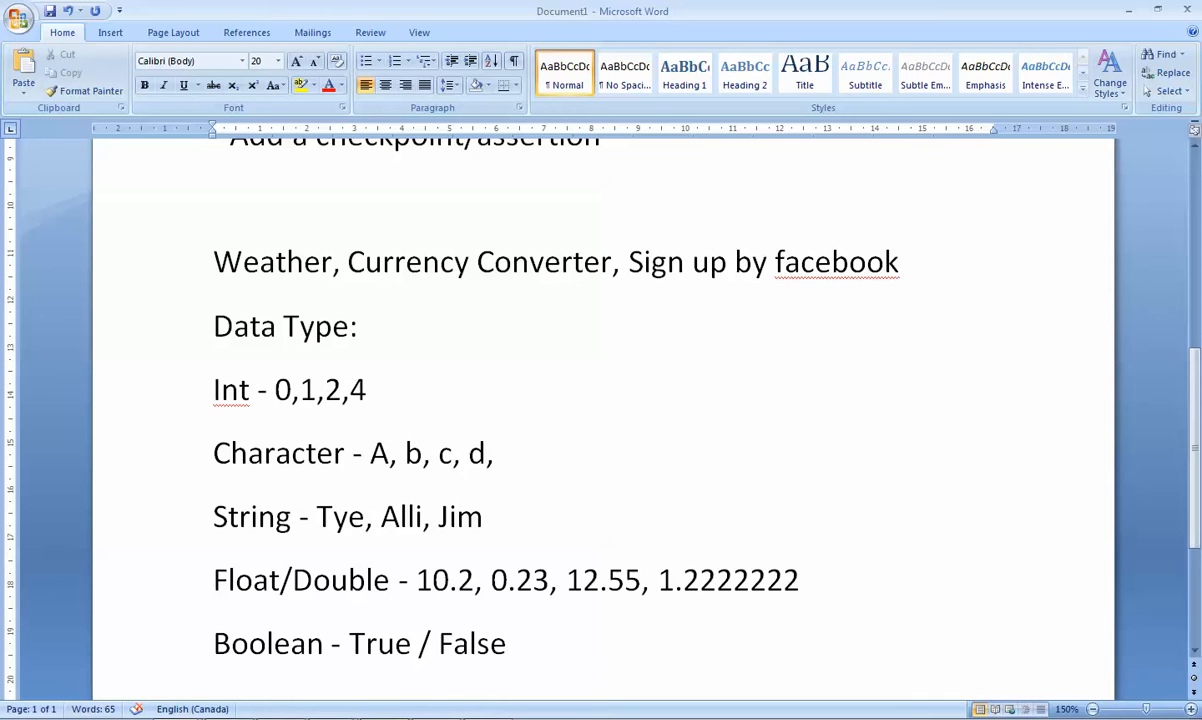
type(", Y or N")
Switch back to SoapUI and cancel the creation of the new SOAP project
key("alt+Tab")
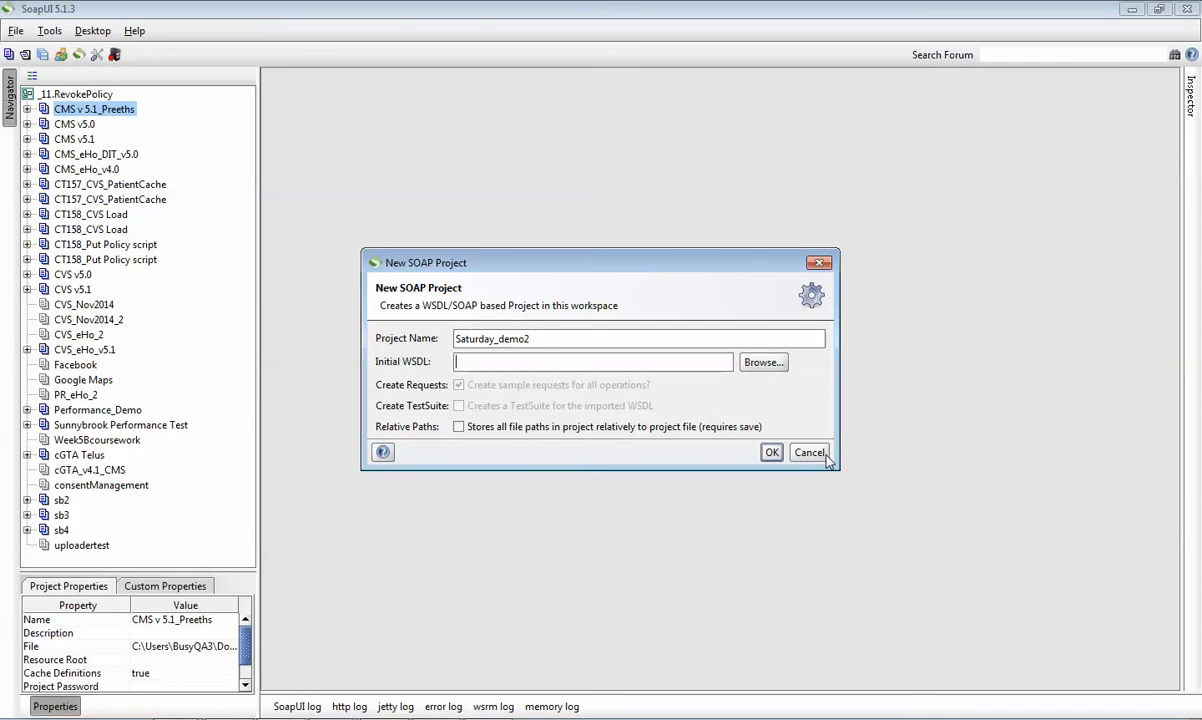
left_click(814, 453)
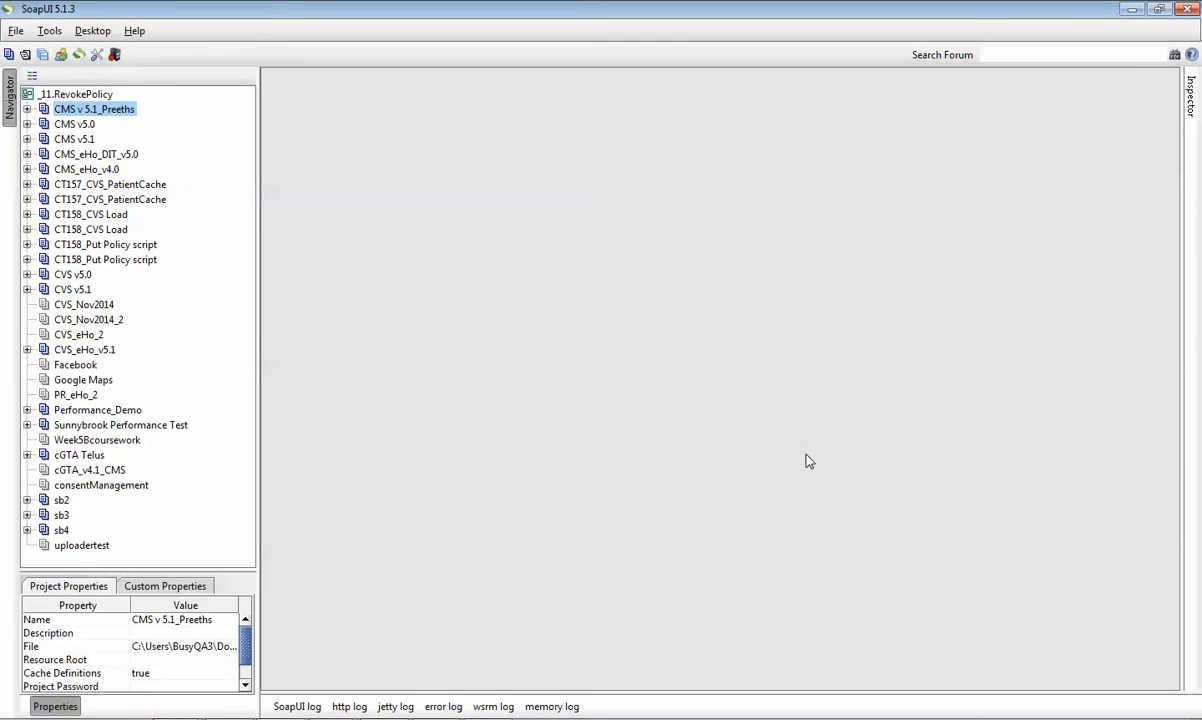
Open SoapUI's Getting Started guide on the web and highlight the sample currency convertor WSDL address below the video
left_click(136, 33)
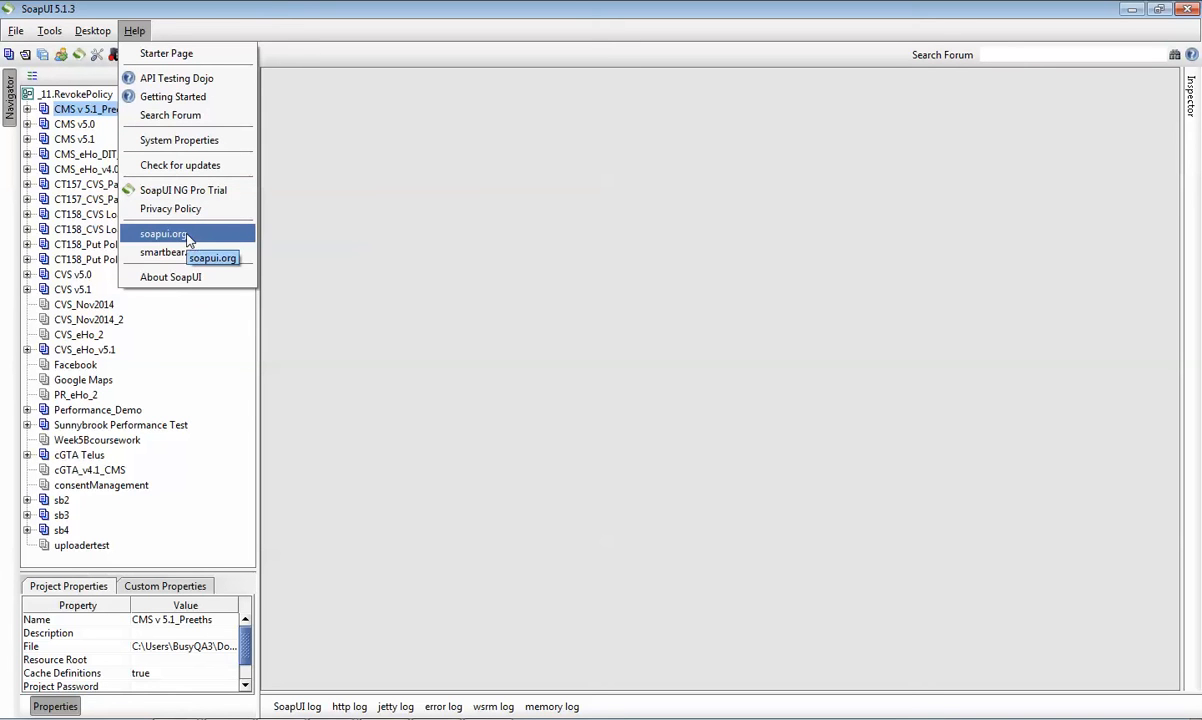
left_click(196, 99)
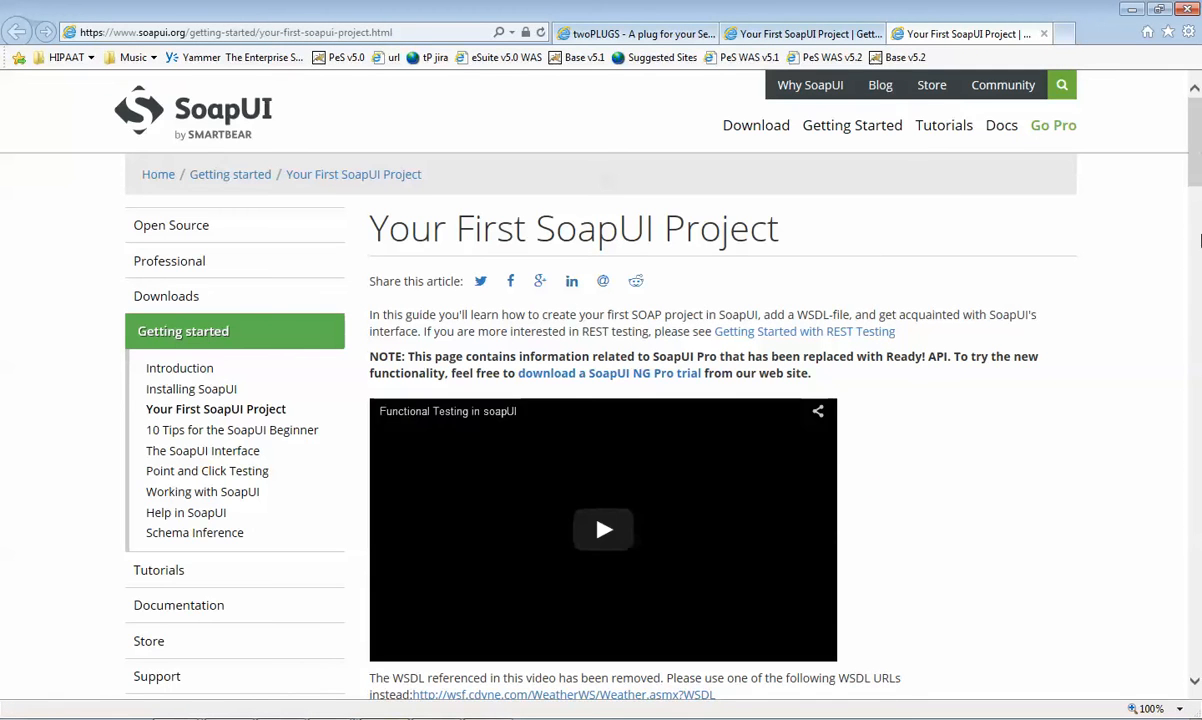
scroll(1193, 198, "down", 3)
left_click_drag(1193, 198, 1193, 205)
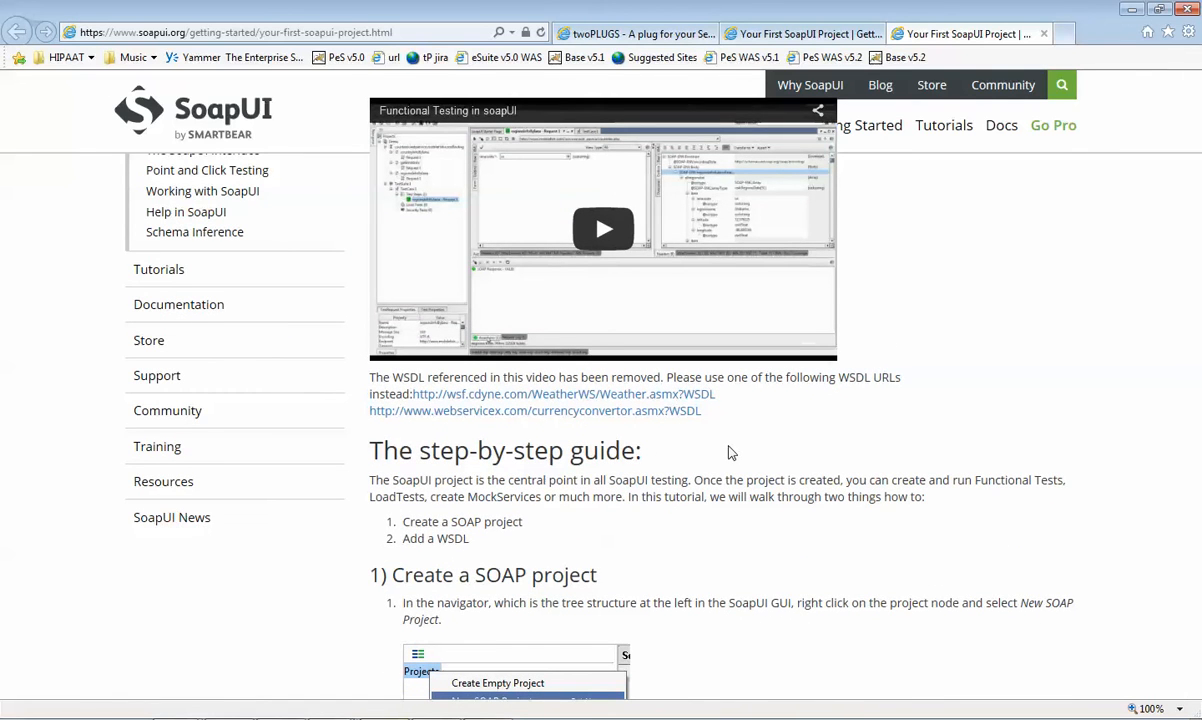
left_click_drag(705, 418, 380, 416)
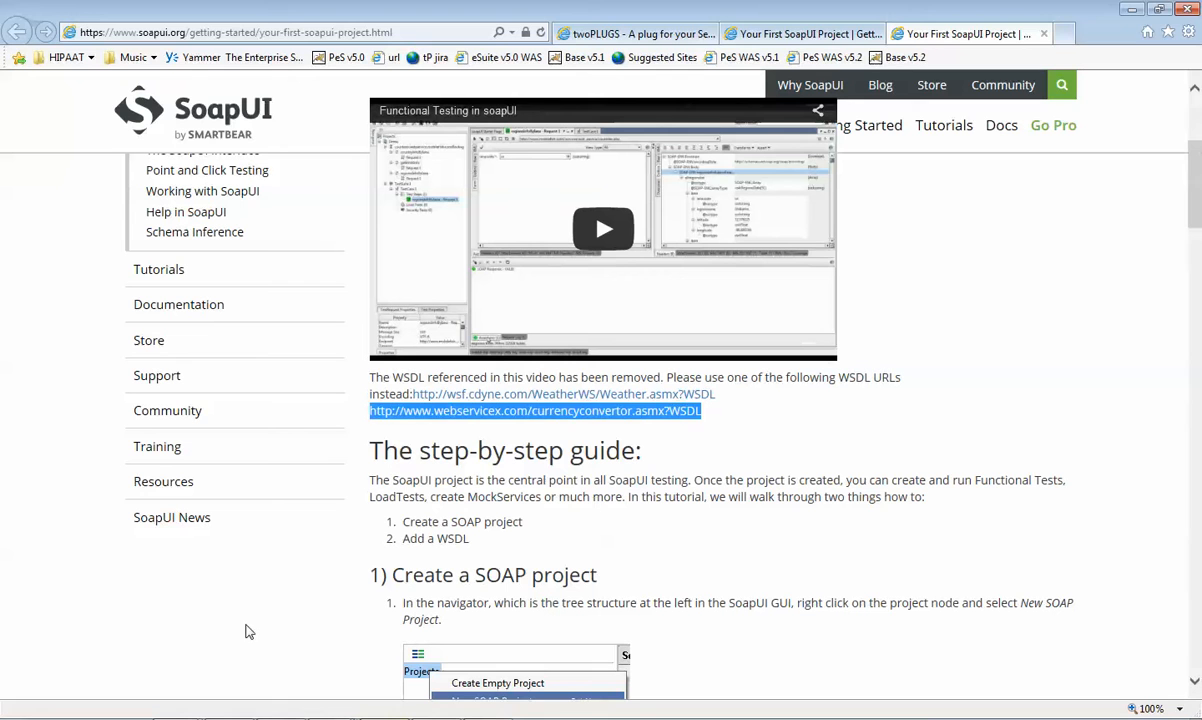
Open the Webservice_testing Word document from Documents > busyQA > Curriculum > Class Materials > Week 5 > Summer 2016 > Class exercise
left_click(177, 718)
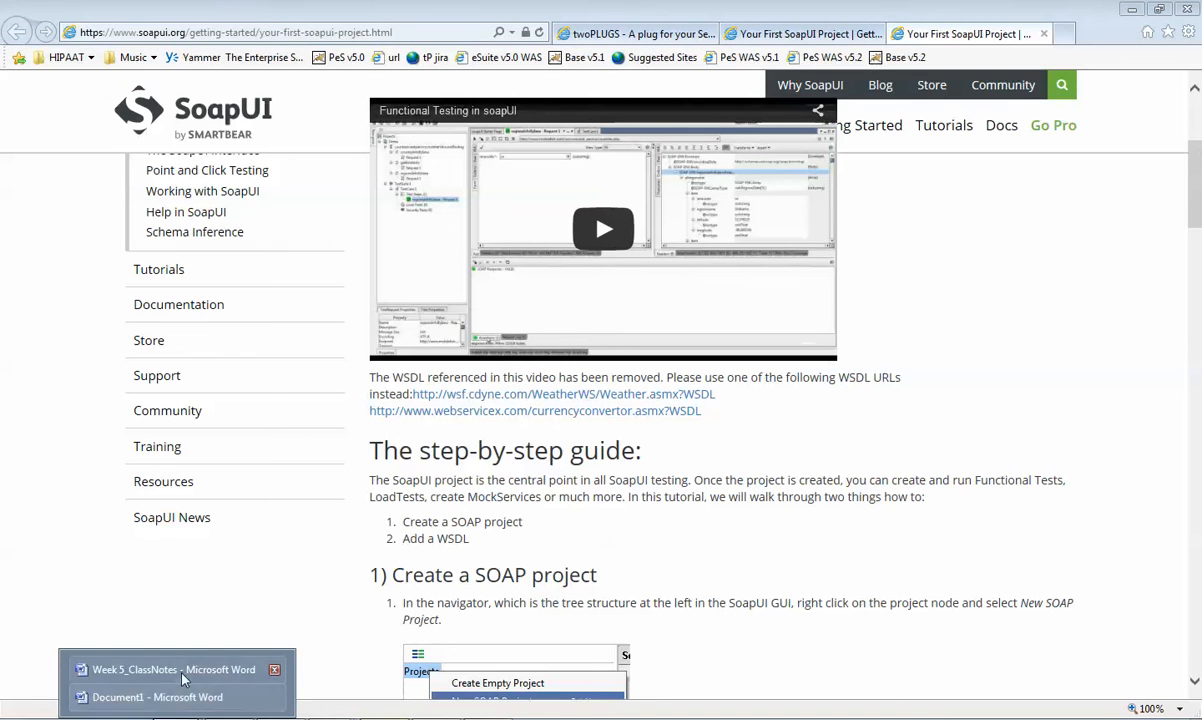
left_click(126, 718)
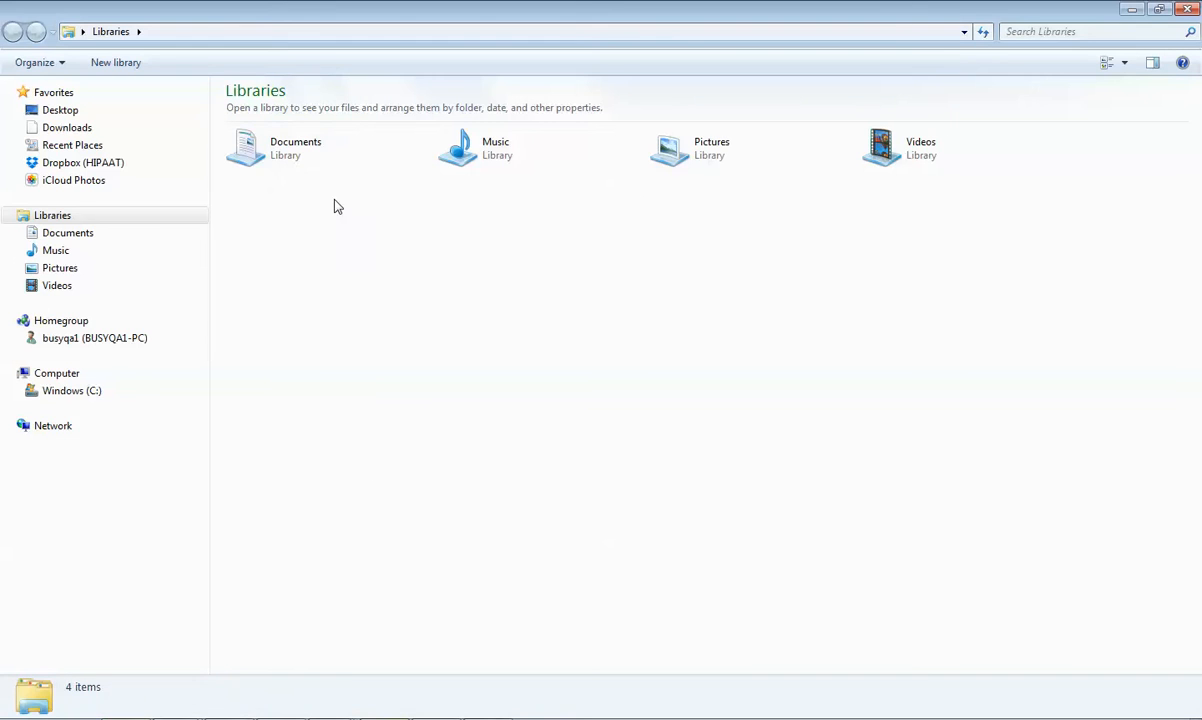
double_click(302, 155)
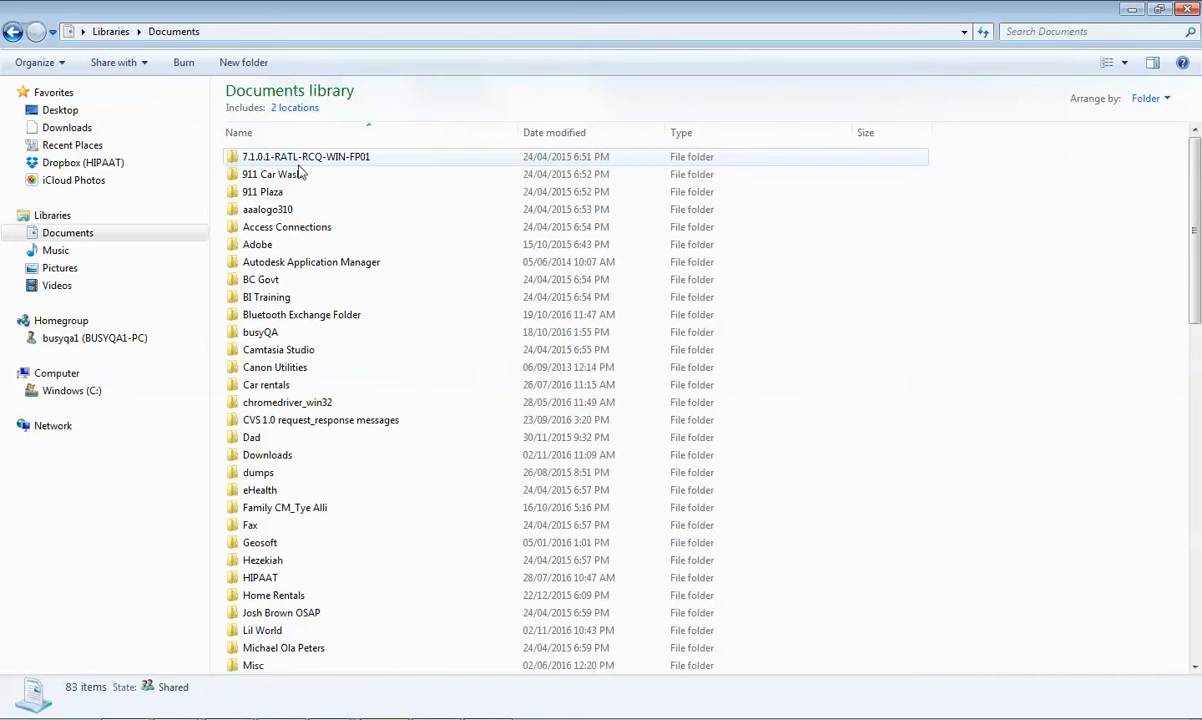
double_click(300, 332)
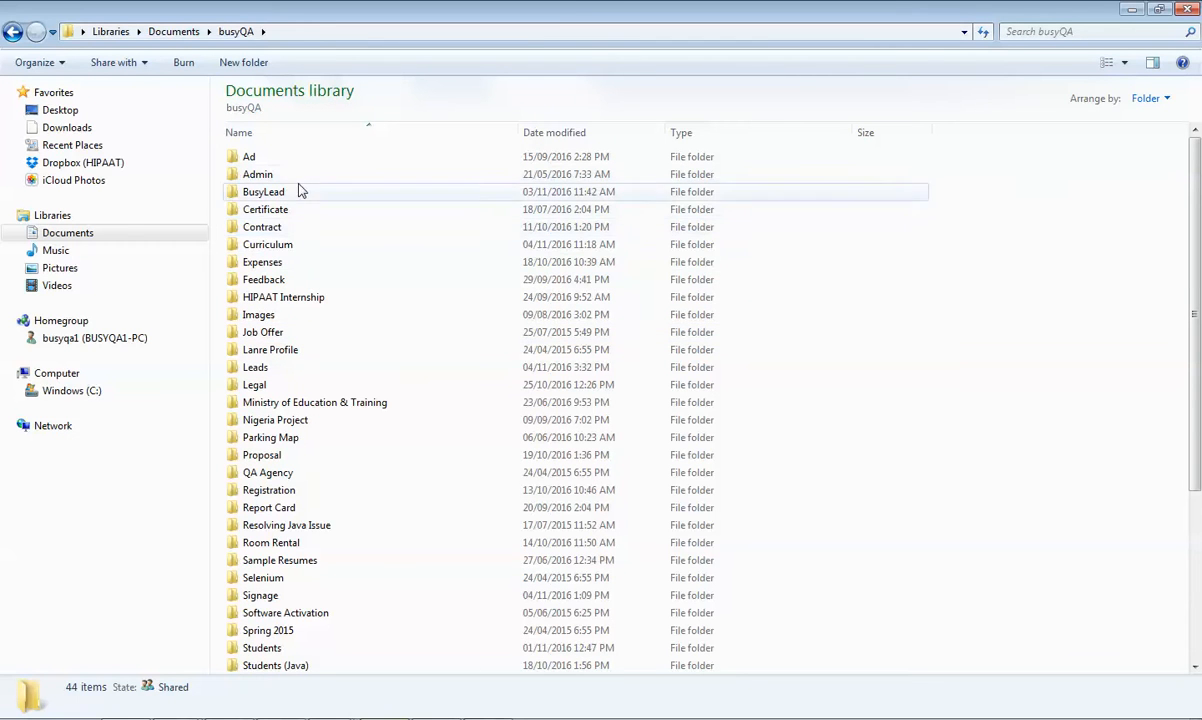
double_click(296, 250)
double_click(305, 158)
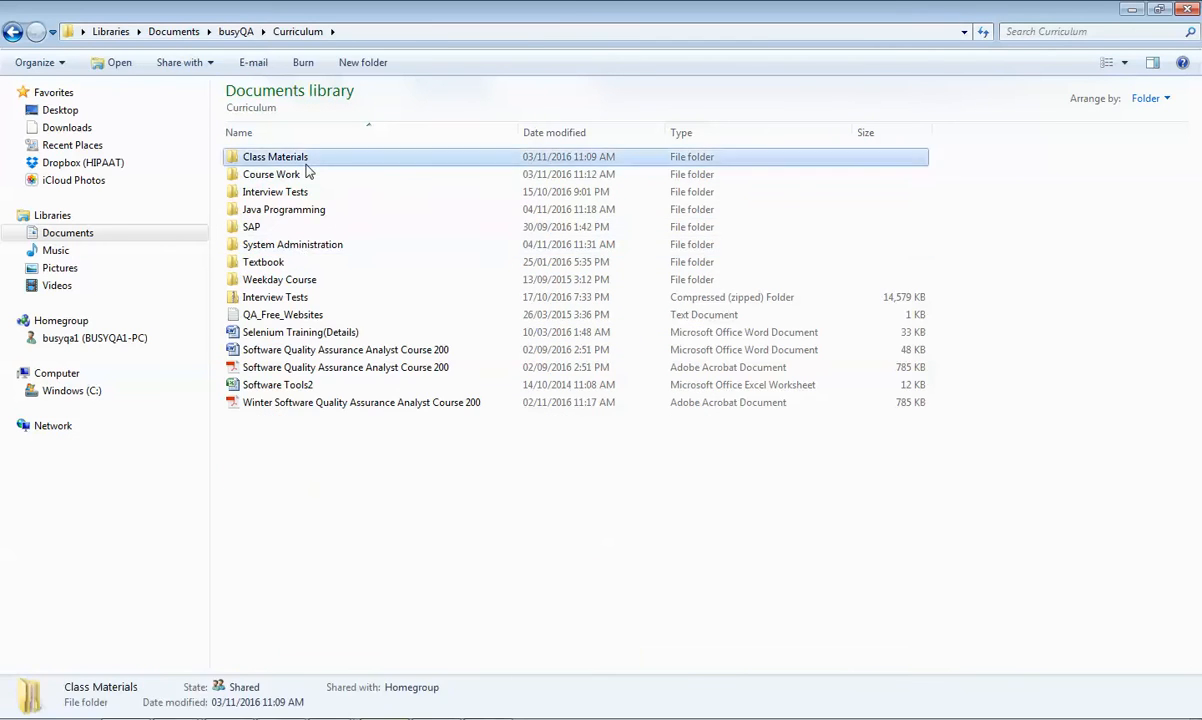
double_click(296, 246)
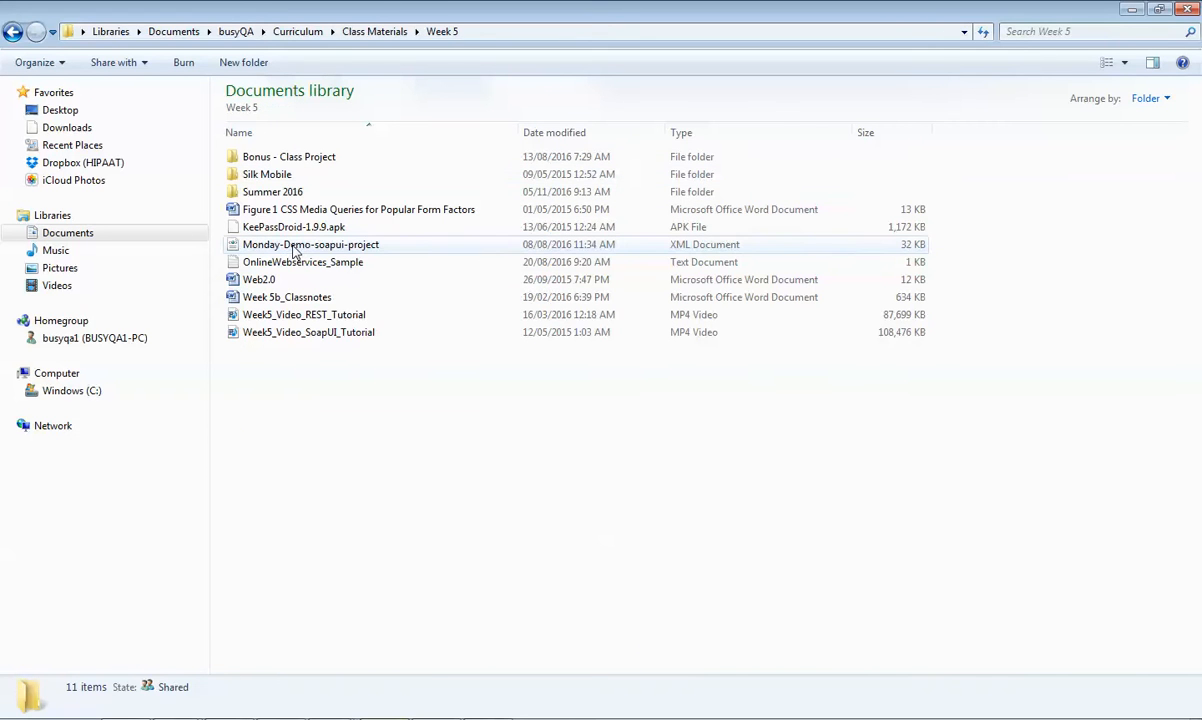
left_click(305, 193)
double_click(305, 193)
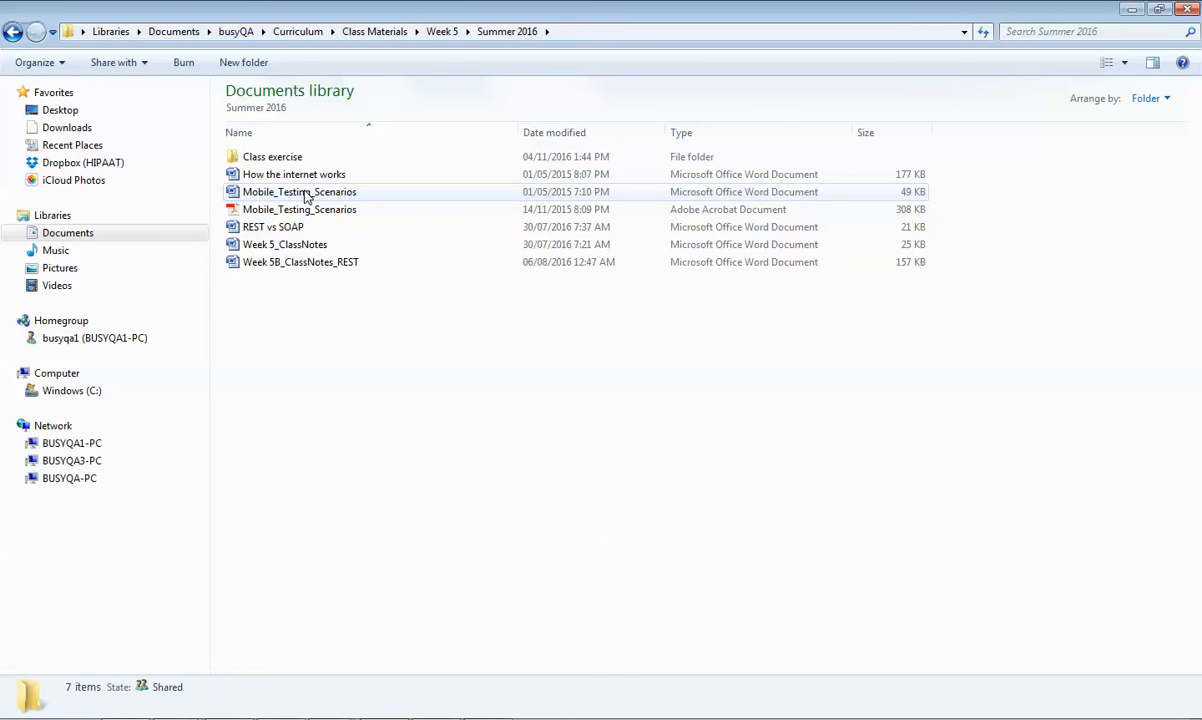
left_click(304, 158)
double_click(304, 158)
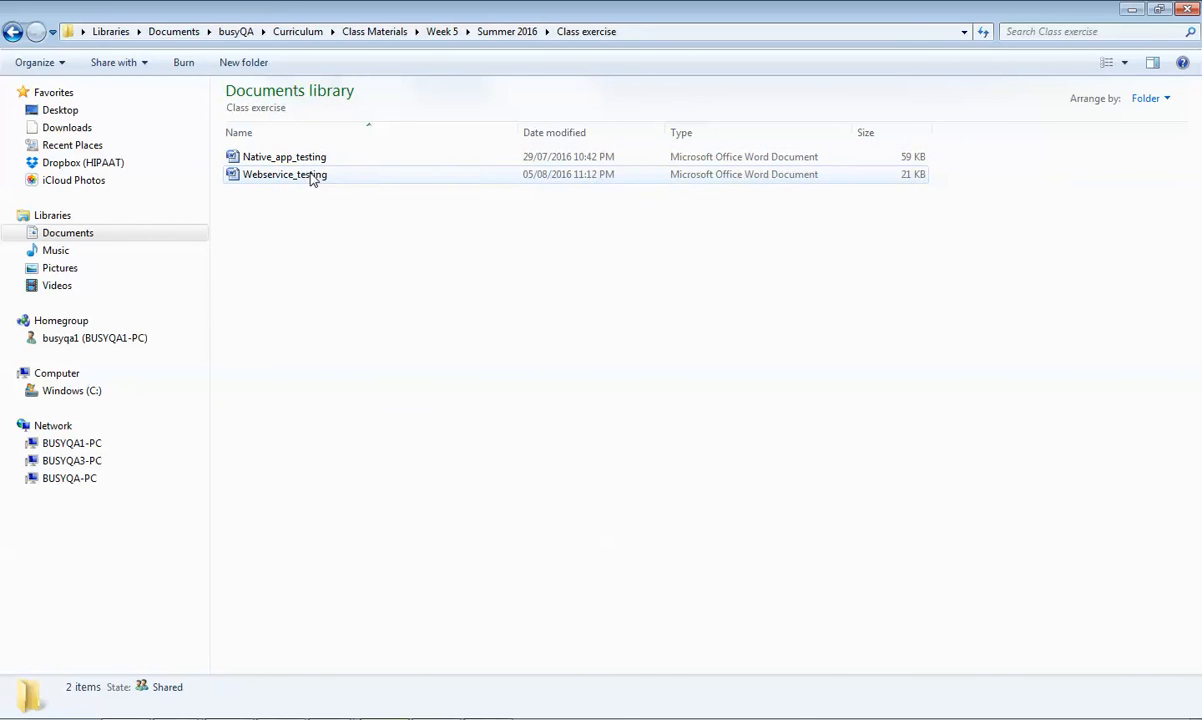
double_click(285, 174)
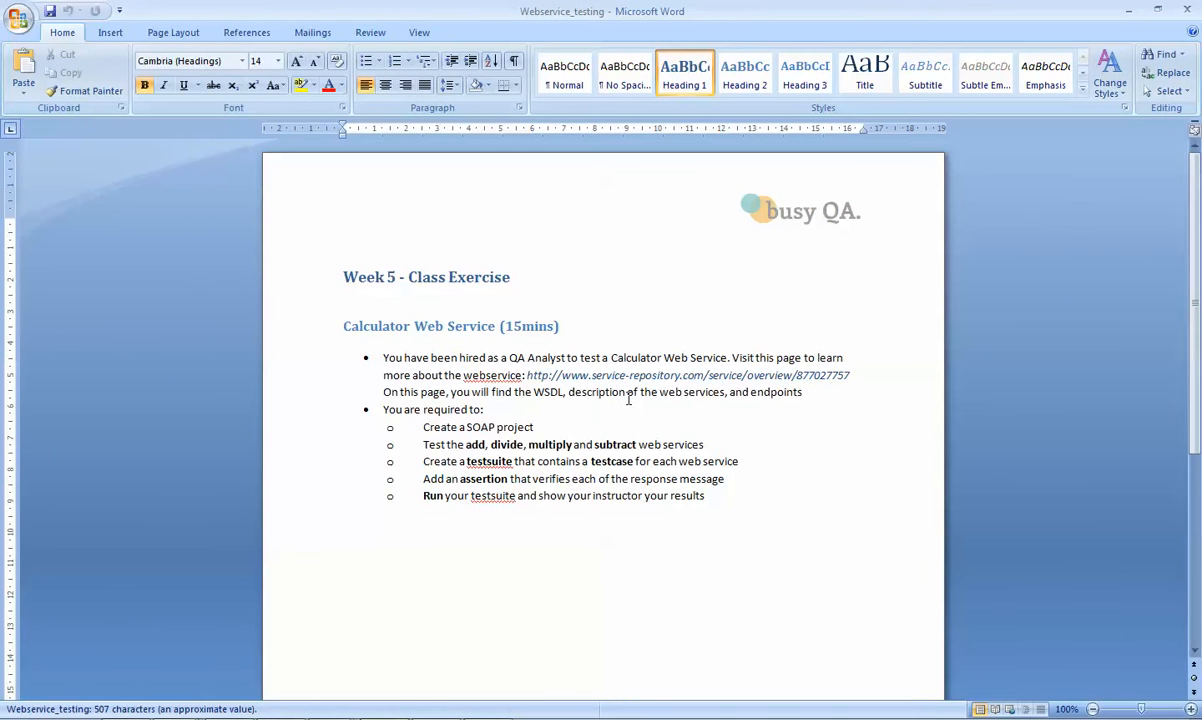
Copy the service-repository.com link from the exercise and open it in a new Internet Explorer tab
left_click_drag(850, 376, 545, 378)
key("ctrl+c")
left_click(341, 708)
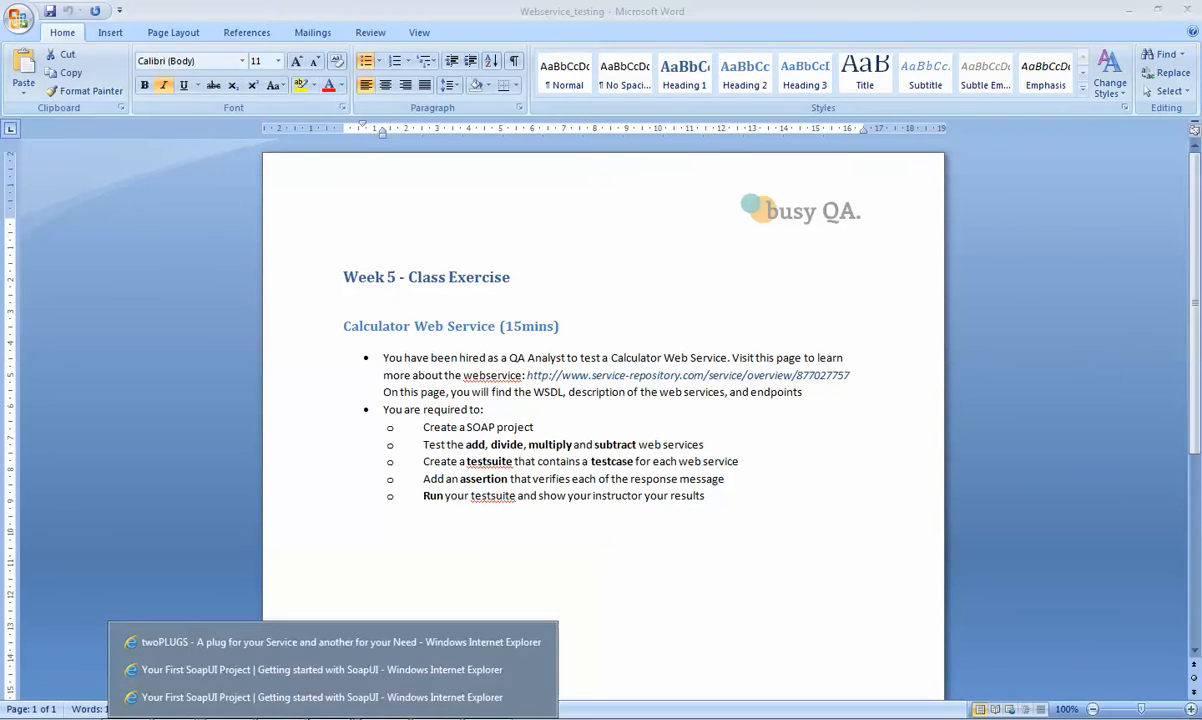
left_click(337, 705)
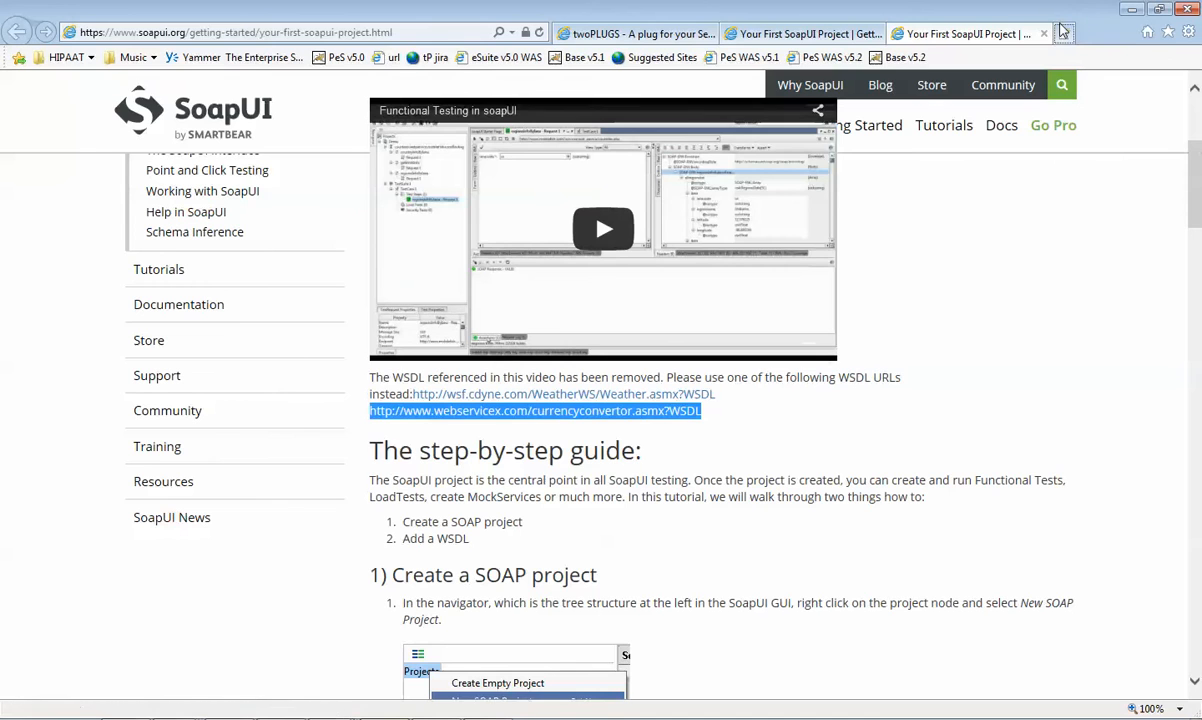
left_click(1064, 33)
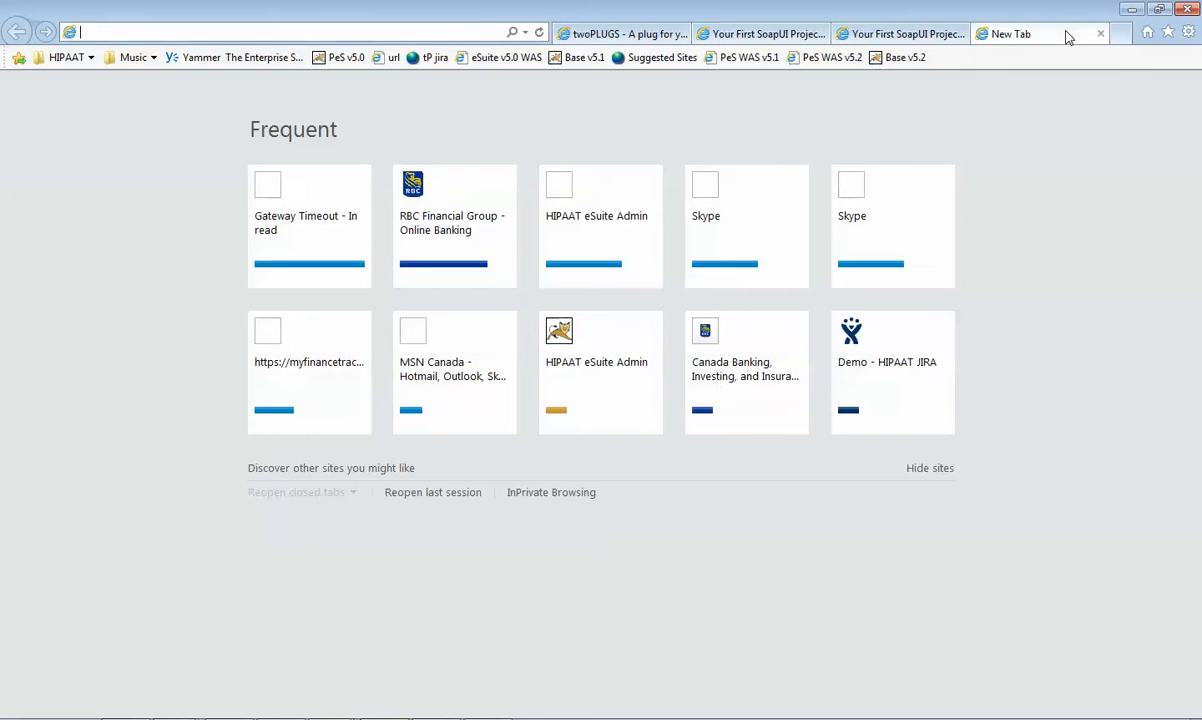
key("ctrl+v")
key("Return")
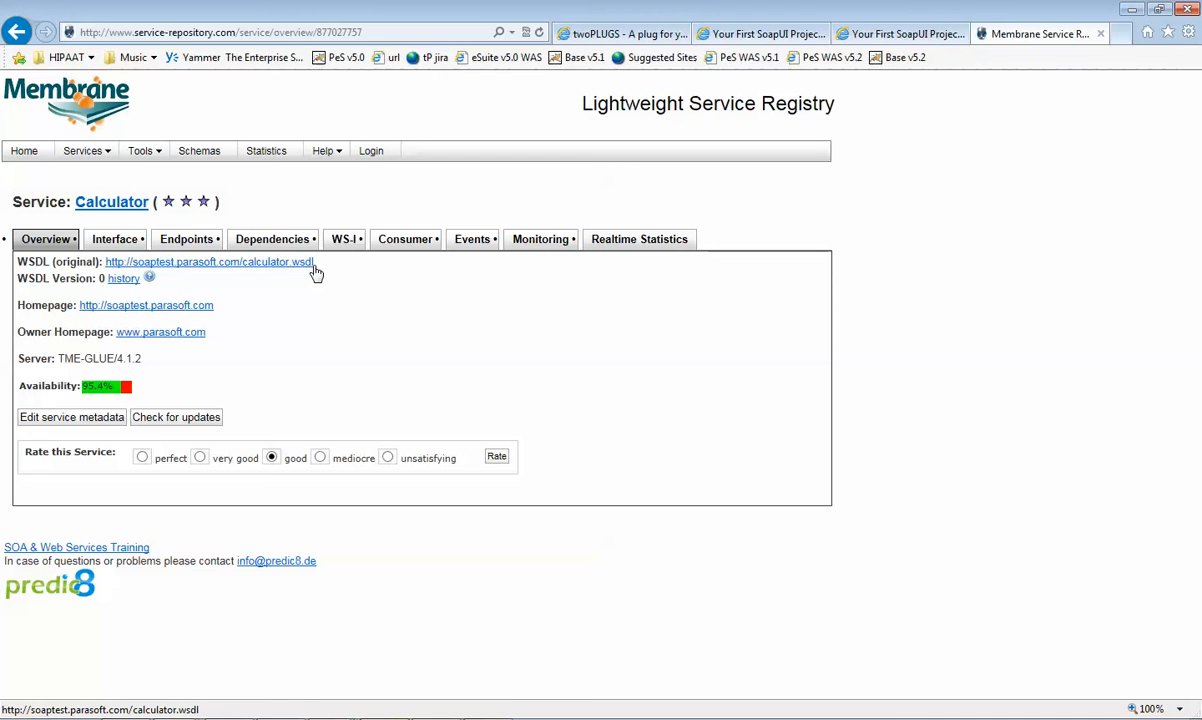
Copy the original WSDL address from the Calculator service's overview and switch back to SoapUI
left_click_drag(315, 265, 118, 266)
key("ctrl+c")
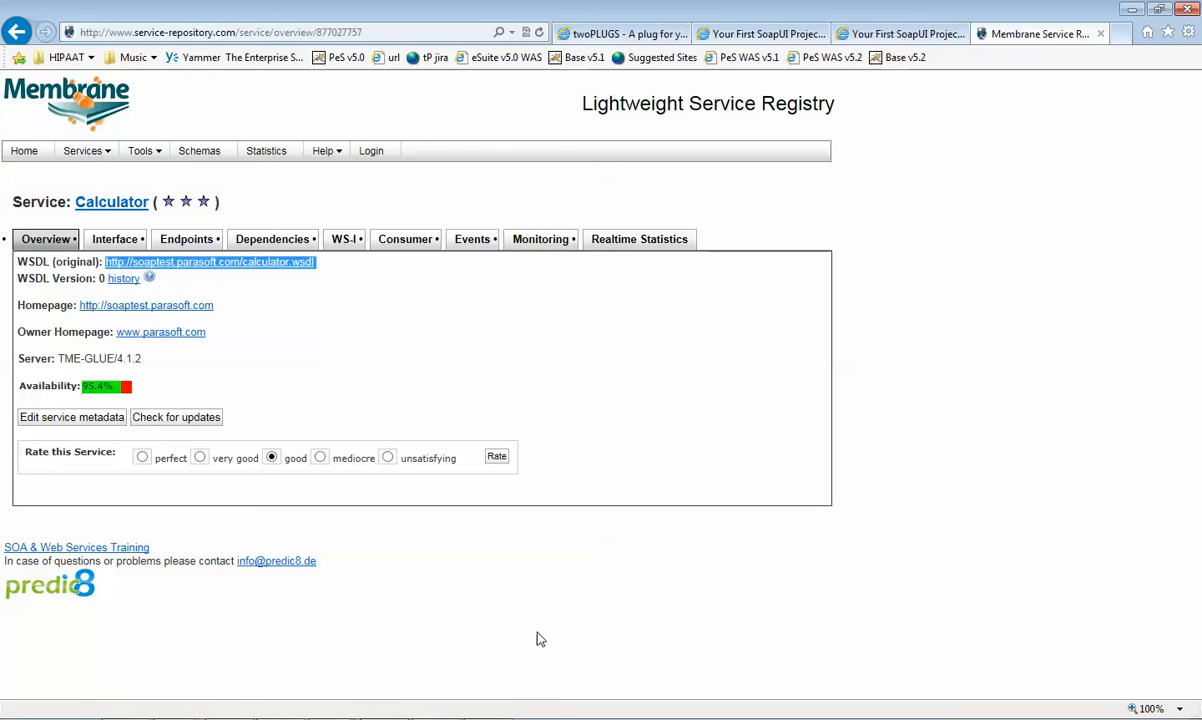
left_click(336, 718)
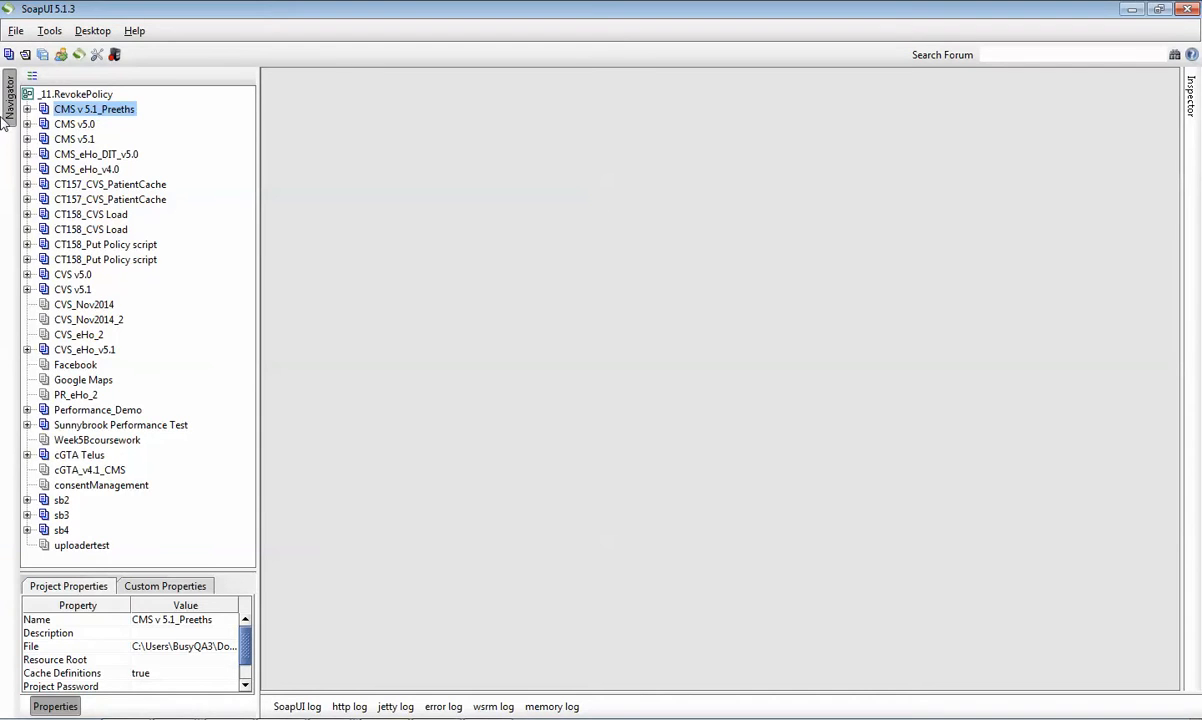
left_click(18, 32)
left_click(40, 52)
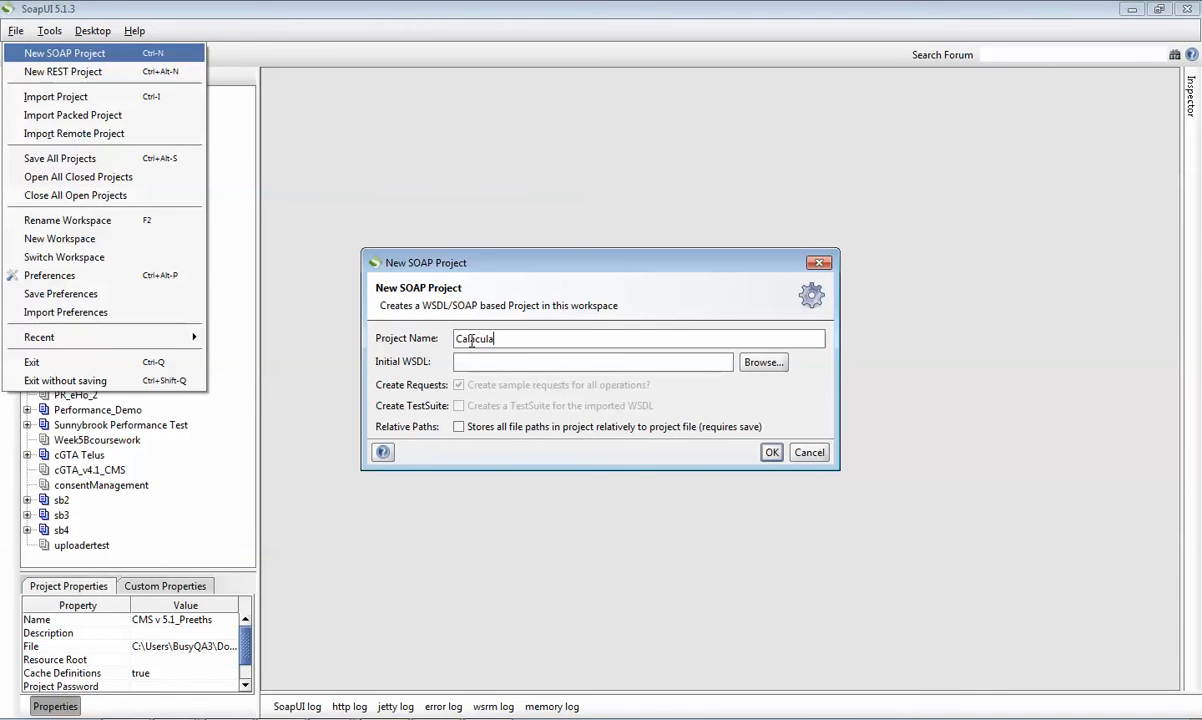
left_click(475, 343)
key("BackSpace")
left_click(518, 362)
key("ctrl+v")
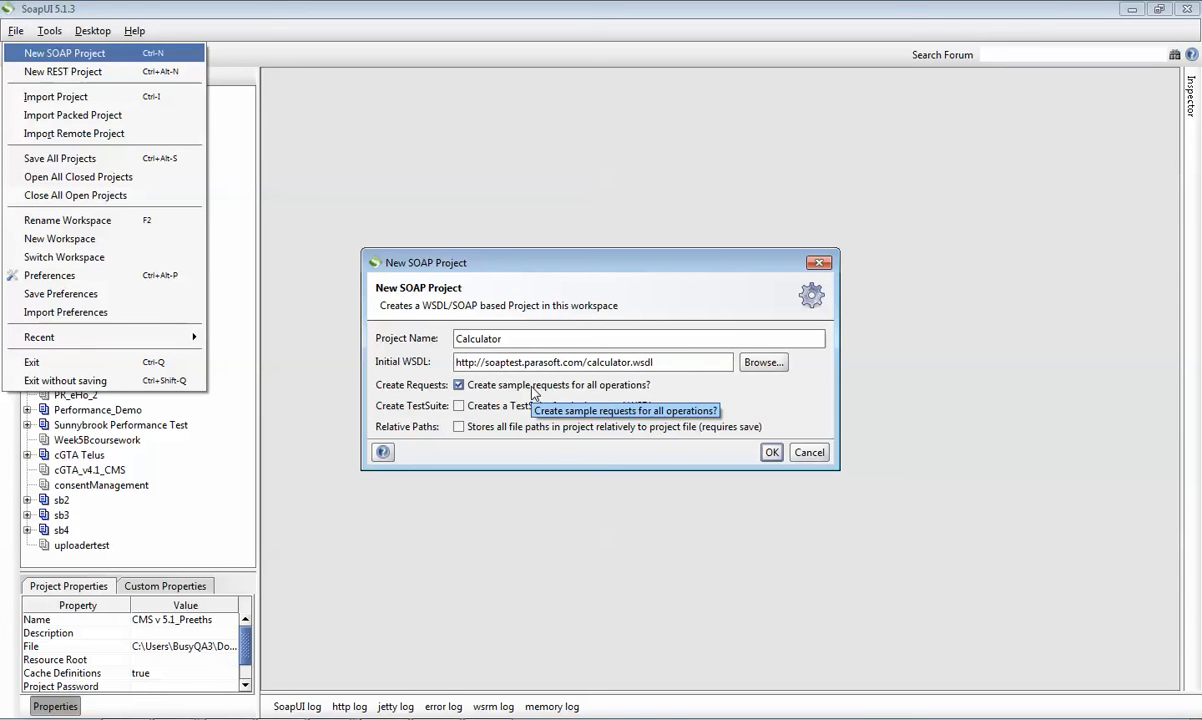
left_click(773, 454)
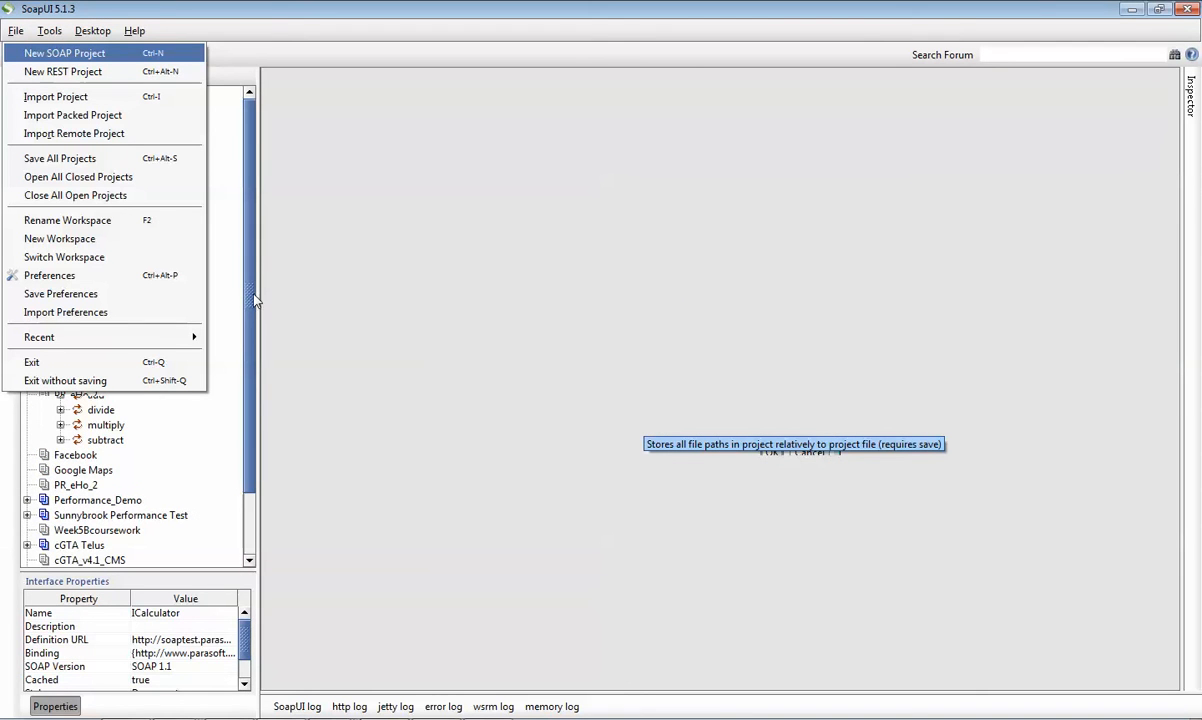
Examine the add, divide, multiply and subtract operations of the ICalculator interface in the Calculator project
scroll(240, 285, "down", 2)
scroll(231, 237, "up", 2)
left_click(1132, 10)
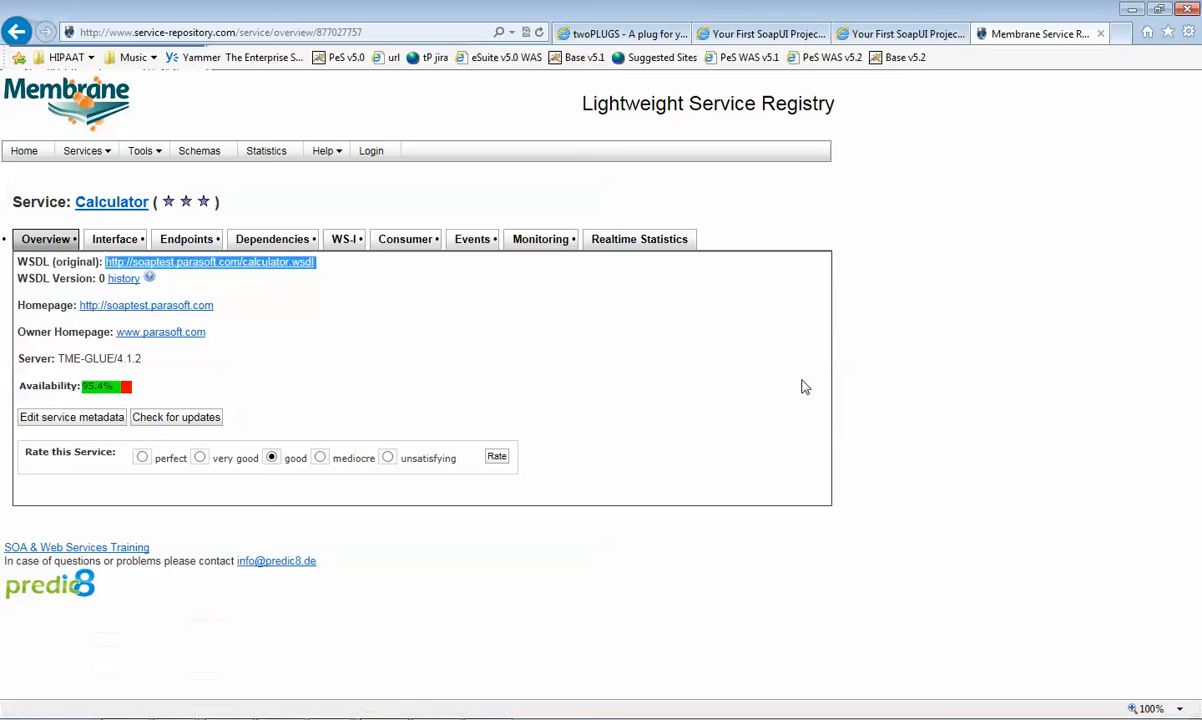
key("alt+Tab")
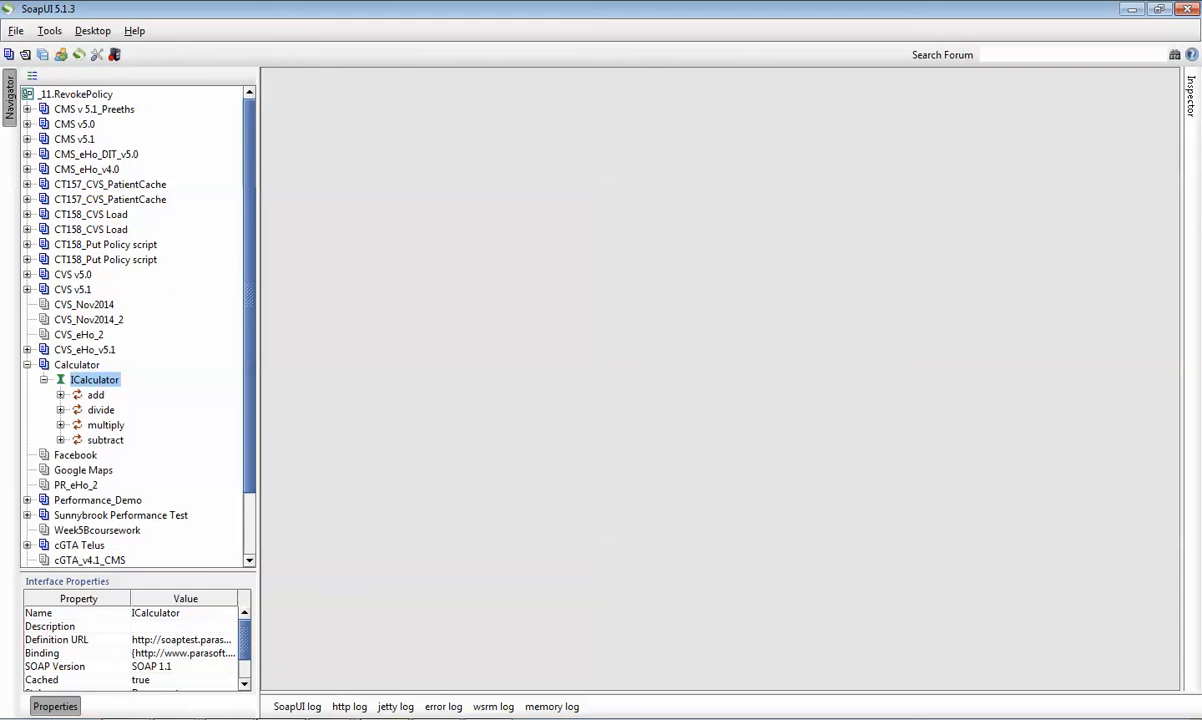
left_click(96, 396)
left_click(100, 410)
left_click(104, 425)
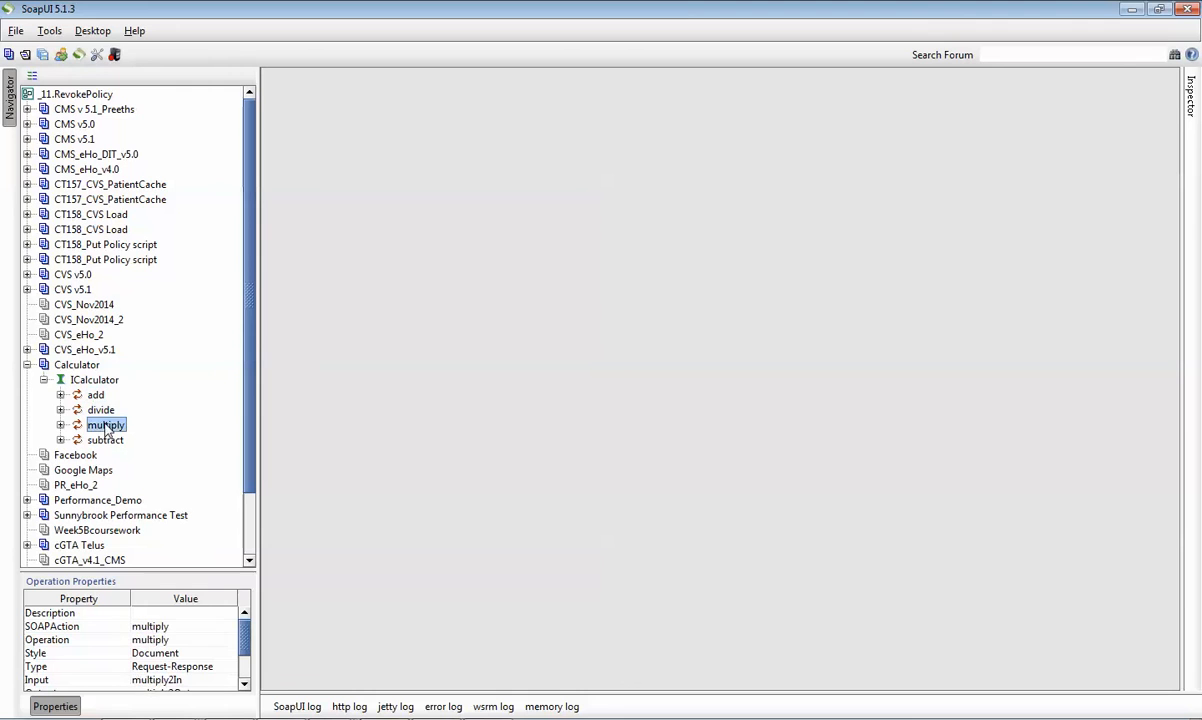
left_click(106, 441)
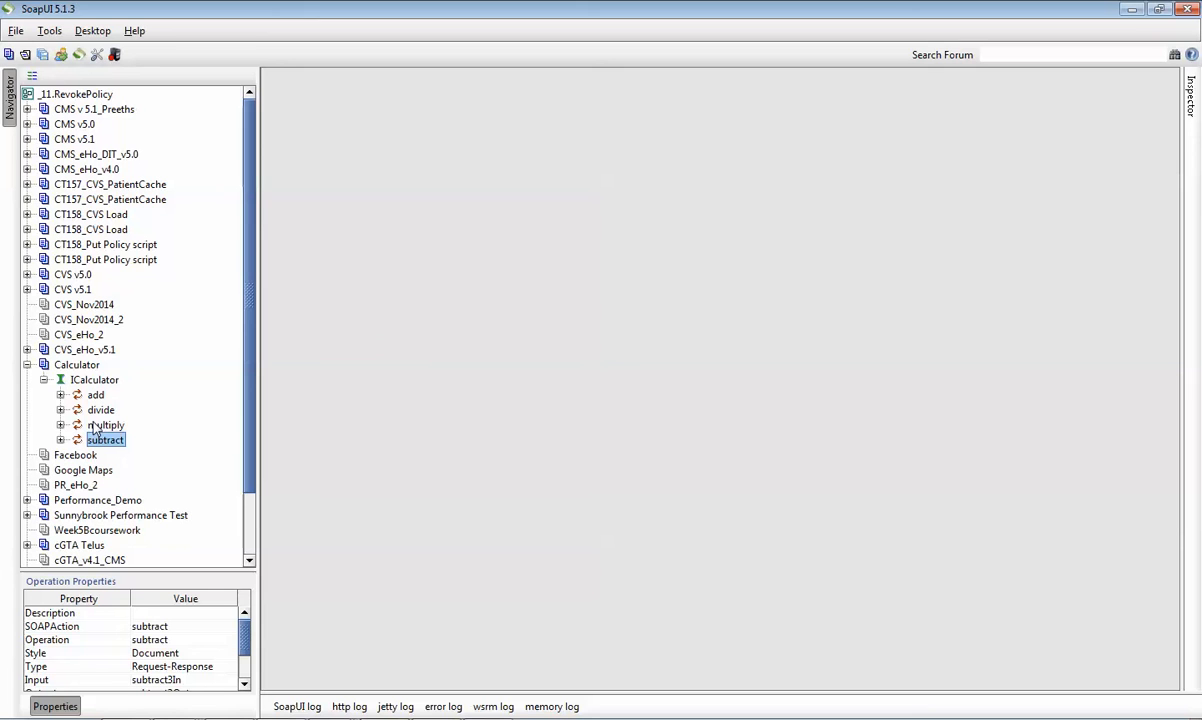
Open Request 1 of the add operation and point out its x and y parameters in the request XML
left_click(61, 396)
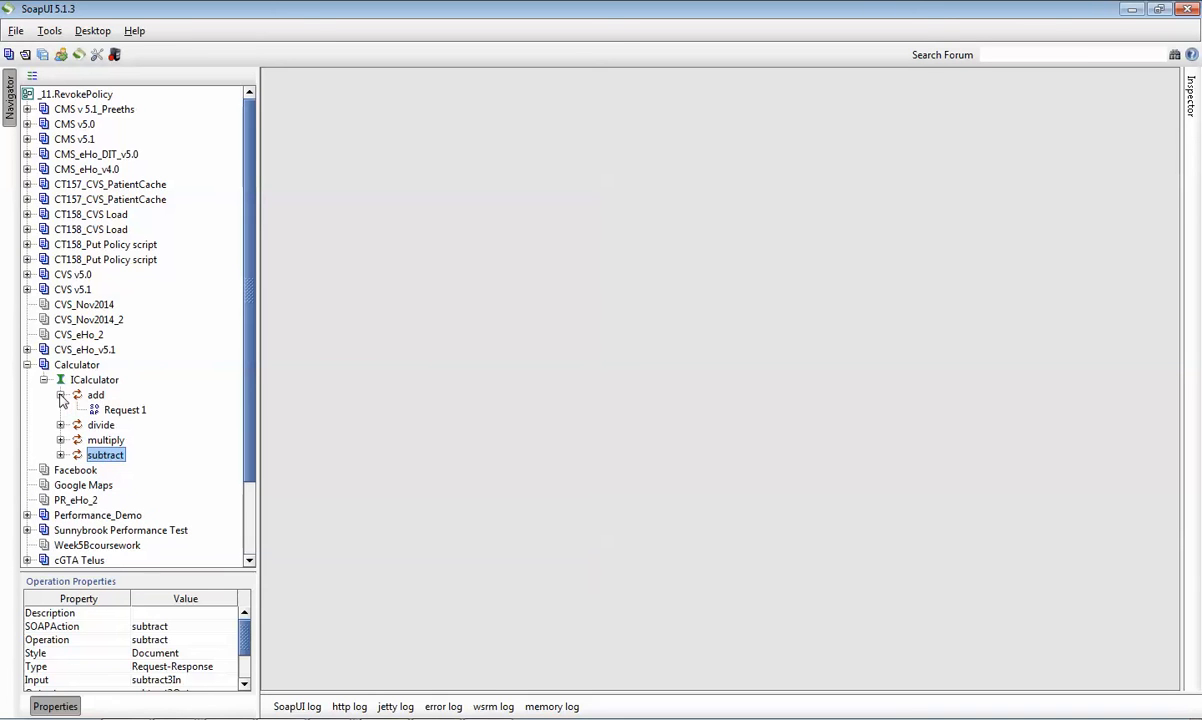
left_click(139, 414)
double_click(139, 416)
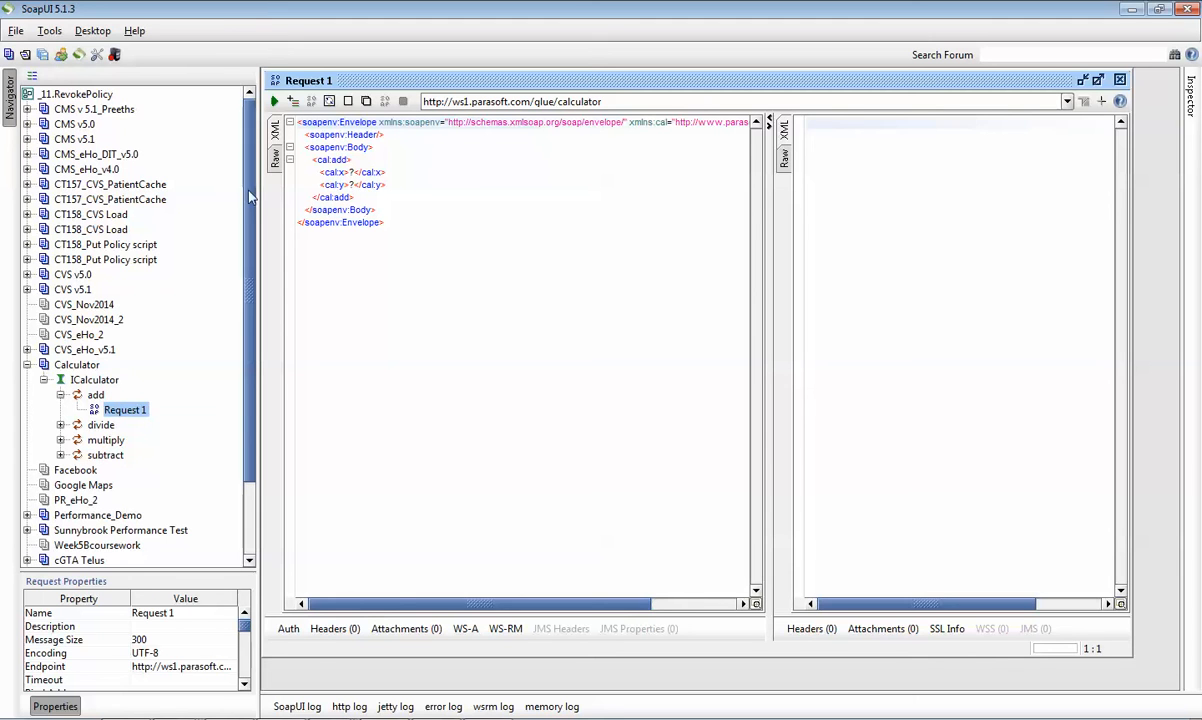
left_click(352, 172)
left_click(352, 185)
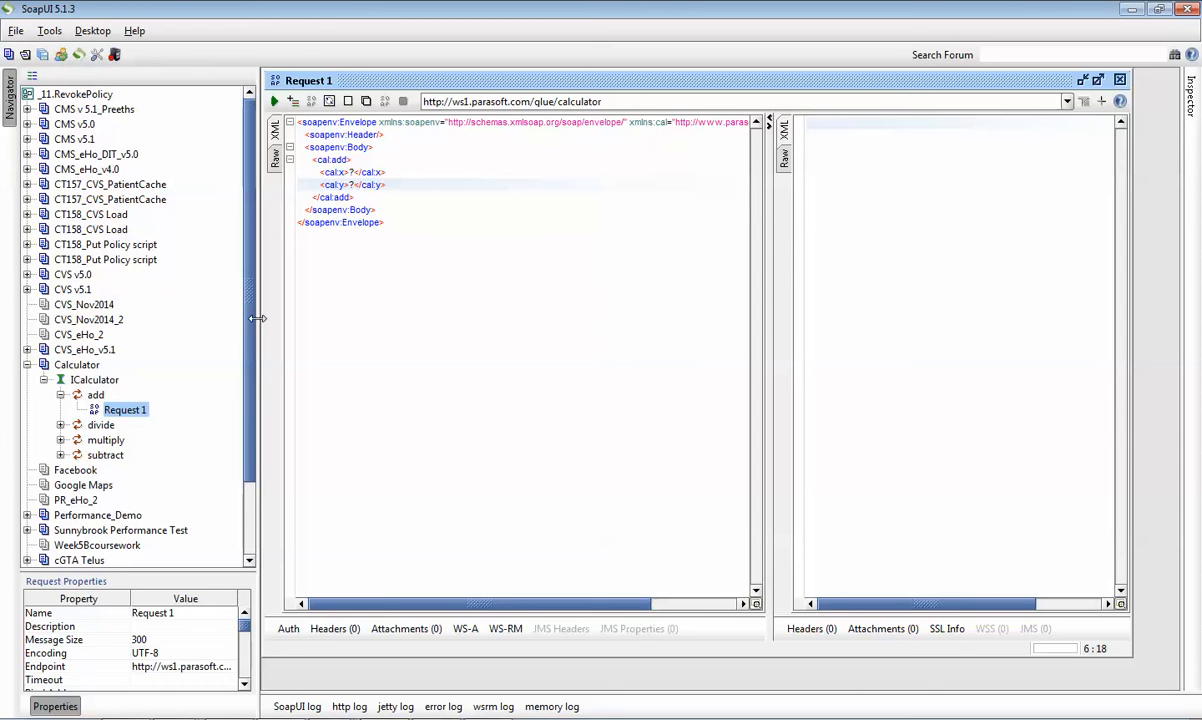
Generate the HTML documentation for the ICalculator interface, using the Desktop as output folder
left_click(108, 384)
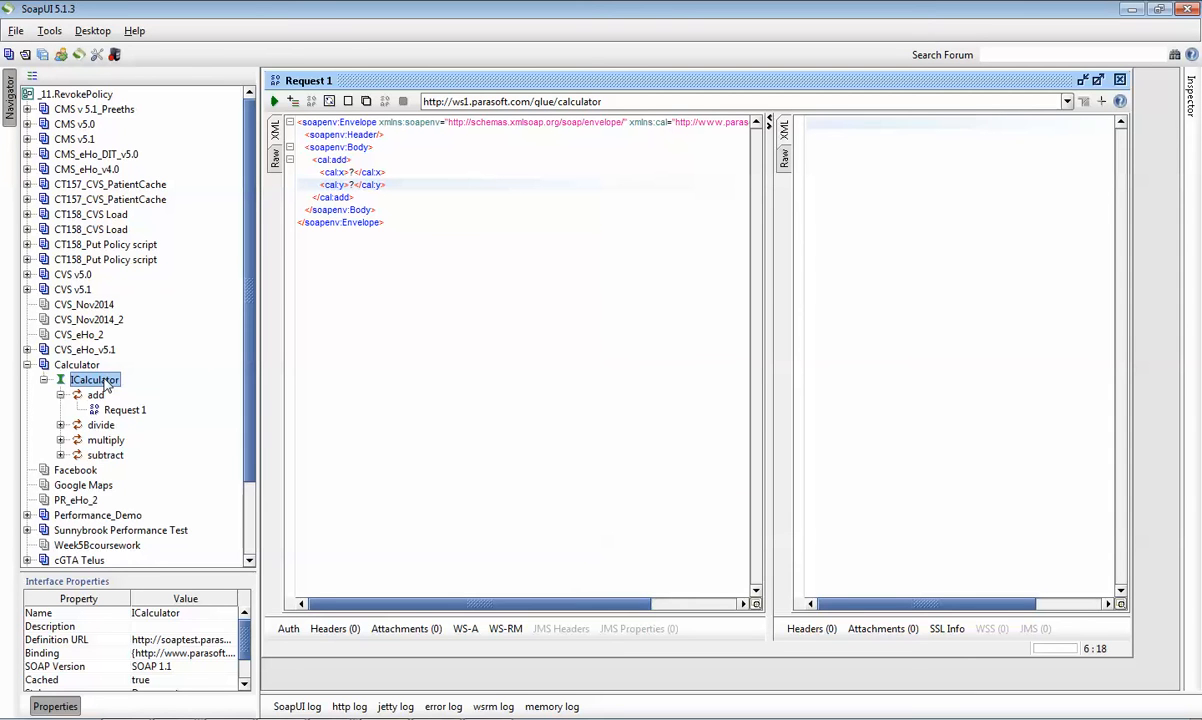
right_click(116, 386)
mouse_move(150, 450)
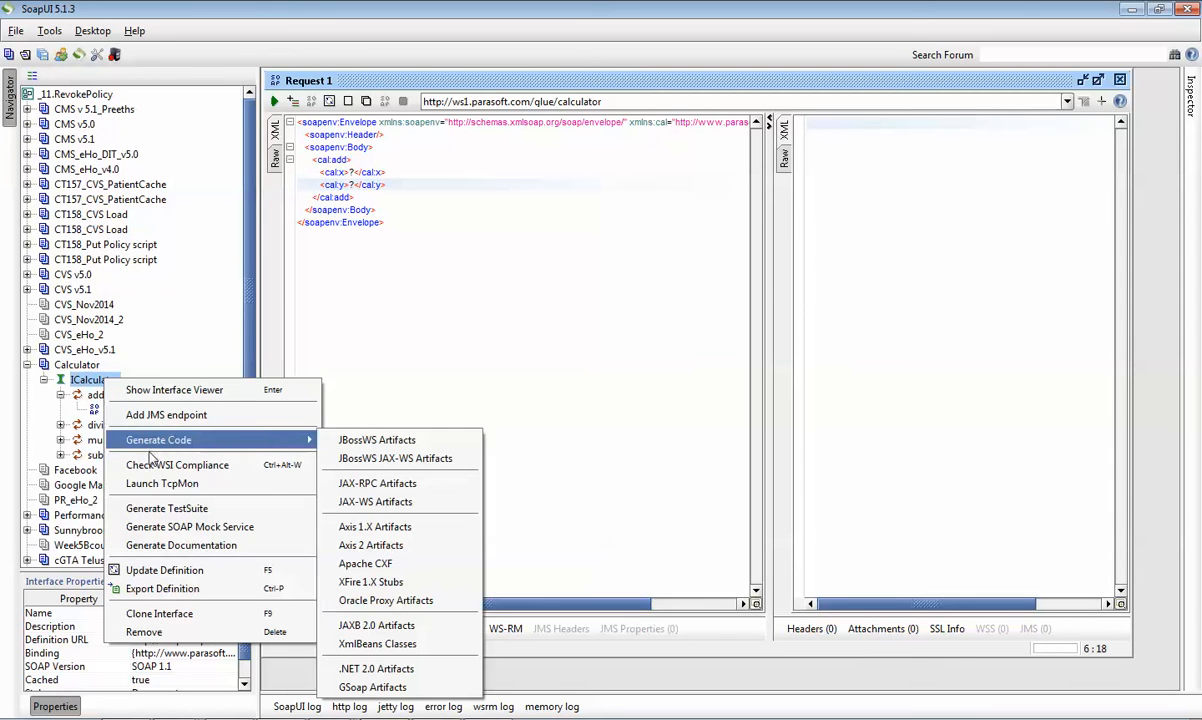
left_click(162, 546)
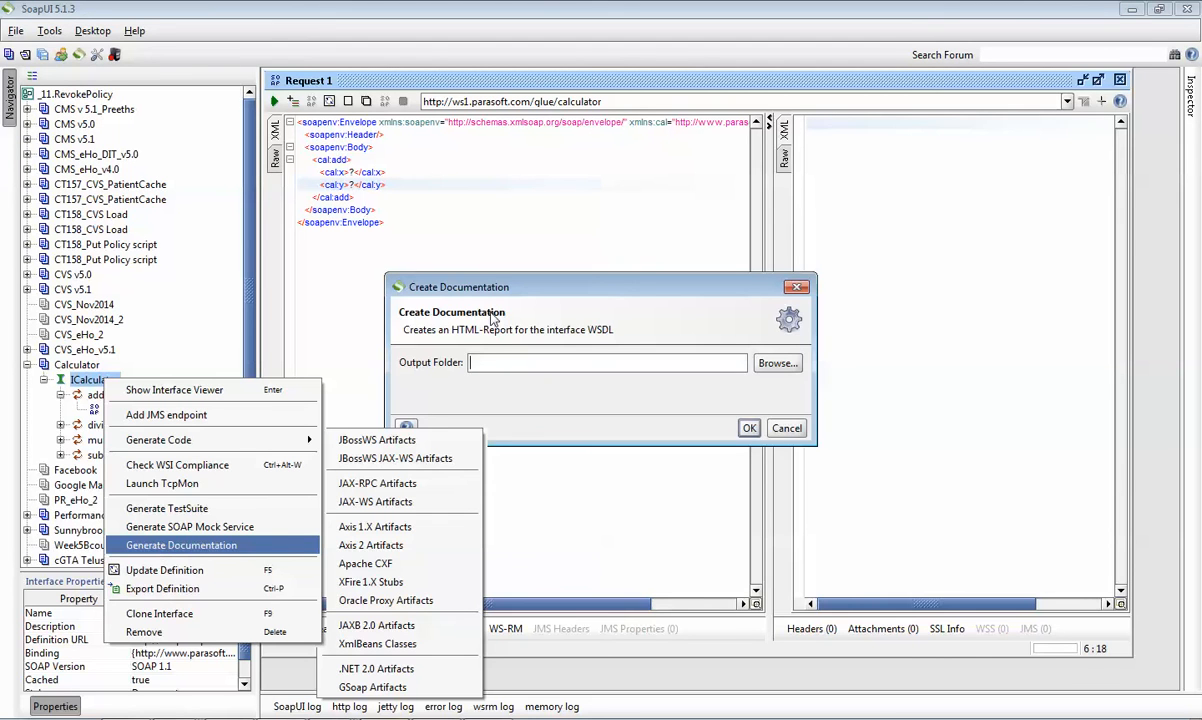
left_click_drag(519, 295, 472, 270)
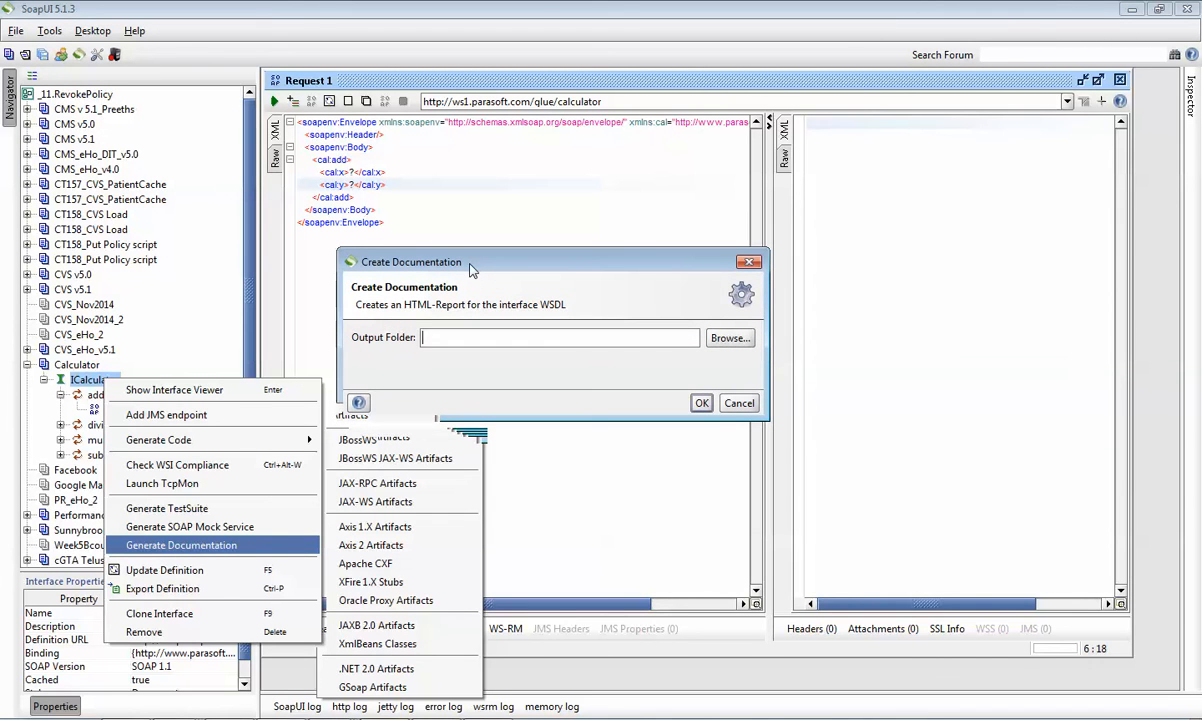
left_click(726, 340)
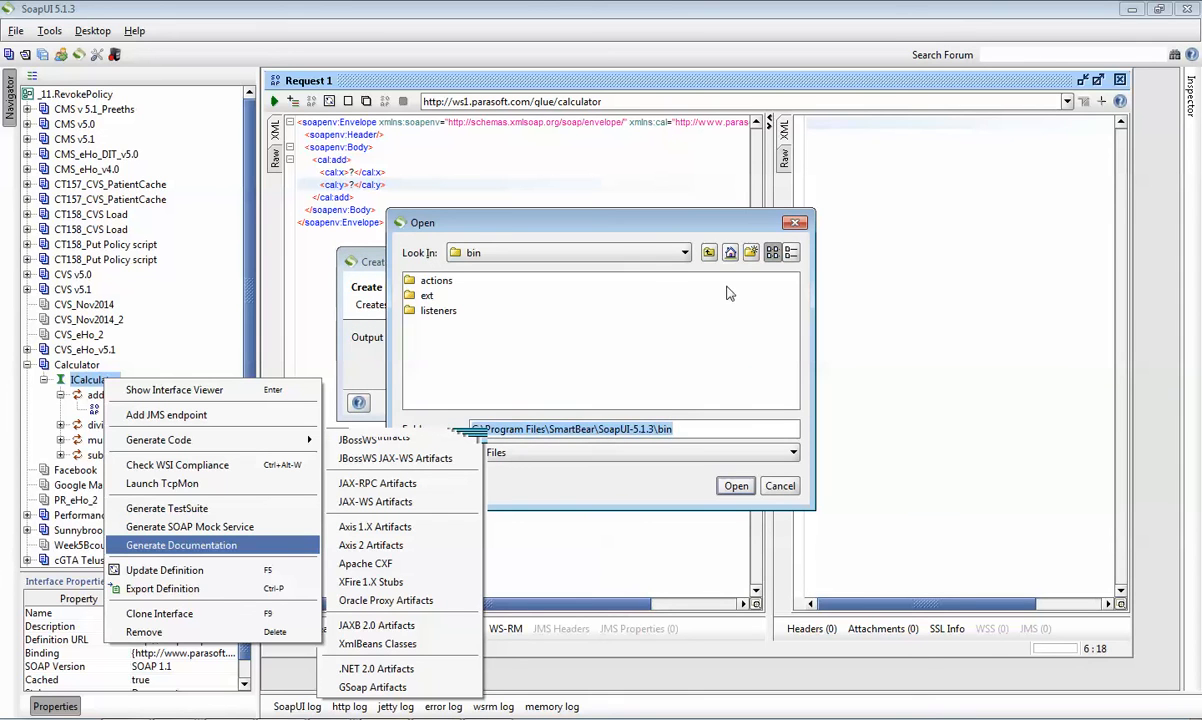
left_click(731, 253)
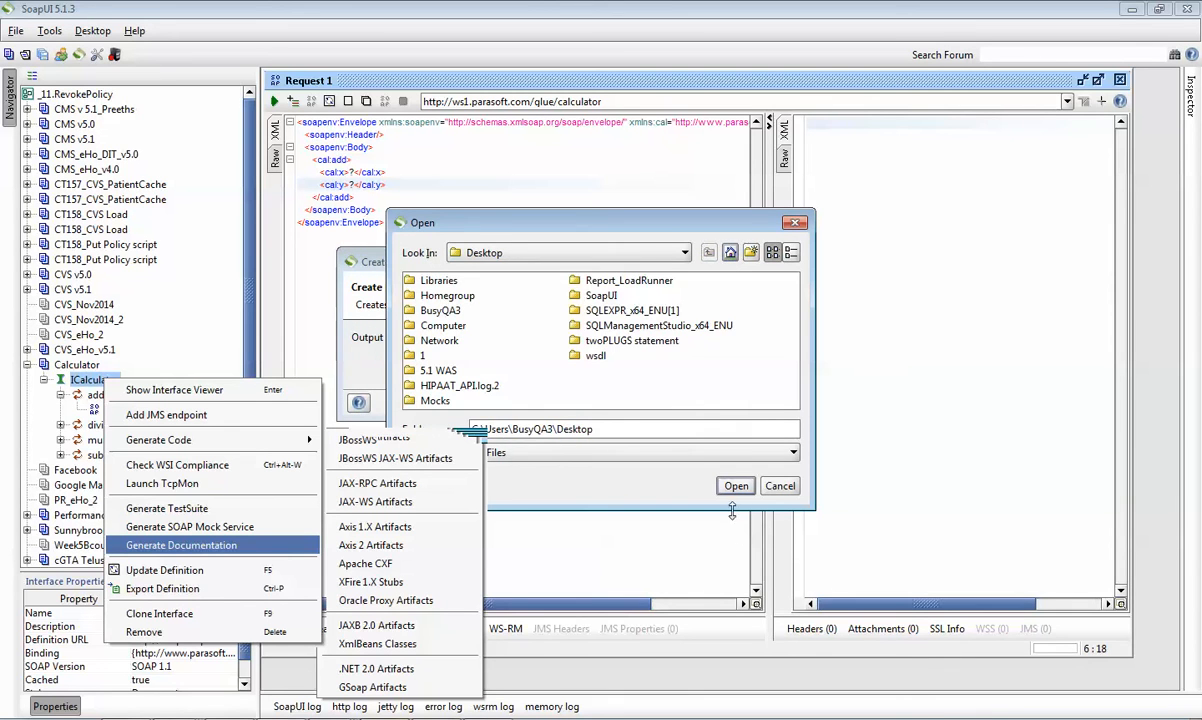
left_click(740, 486)
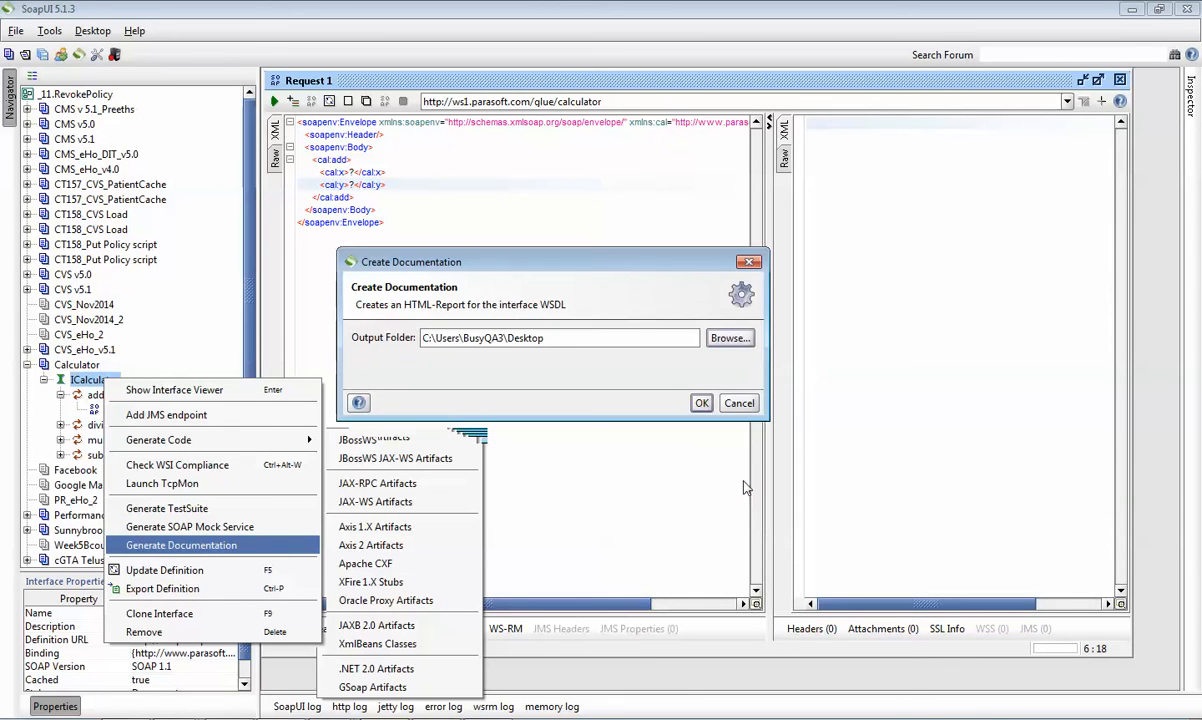
left_click(705, 404)
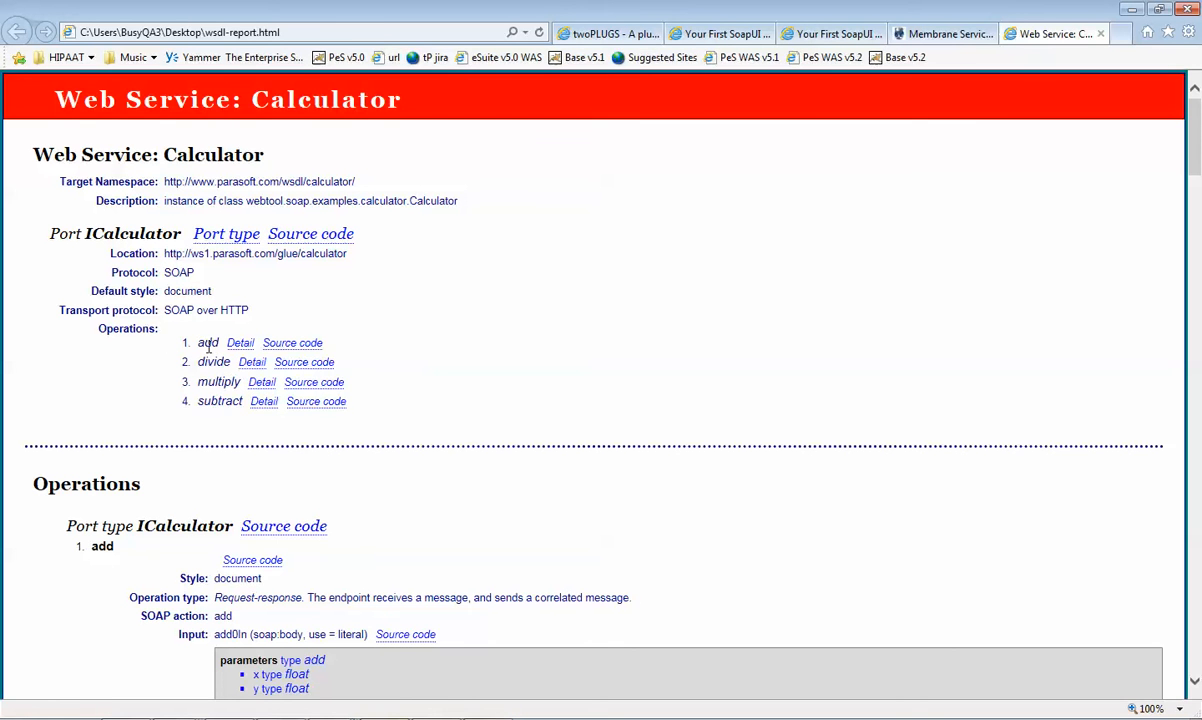
Examine the add operation's details in the report and compare its float type with the Float/Double examples in the Word notes
left_click(250, 346)
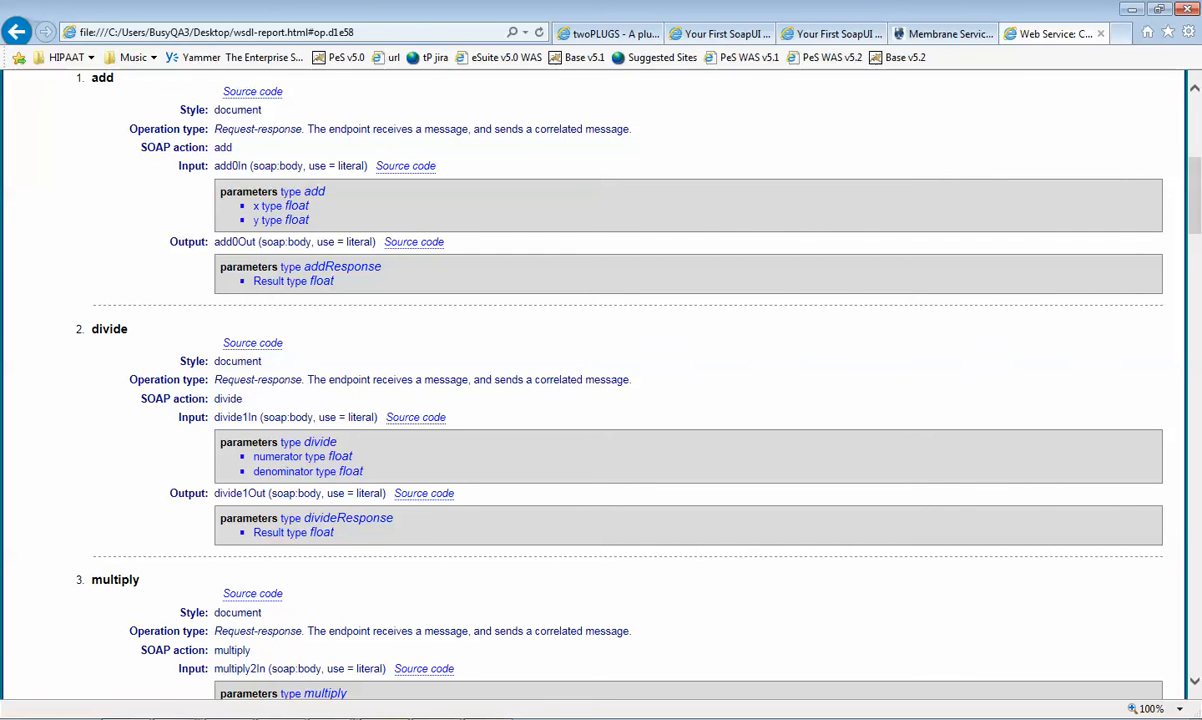
mouse_move(177, 715)
left_click(187, 671)
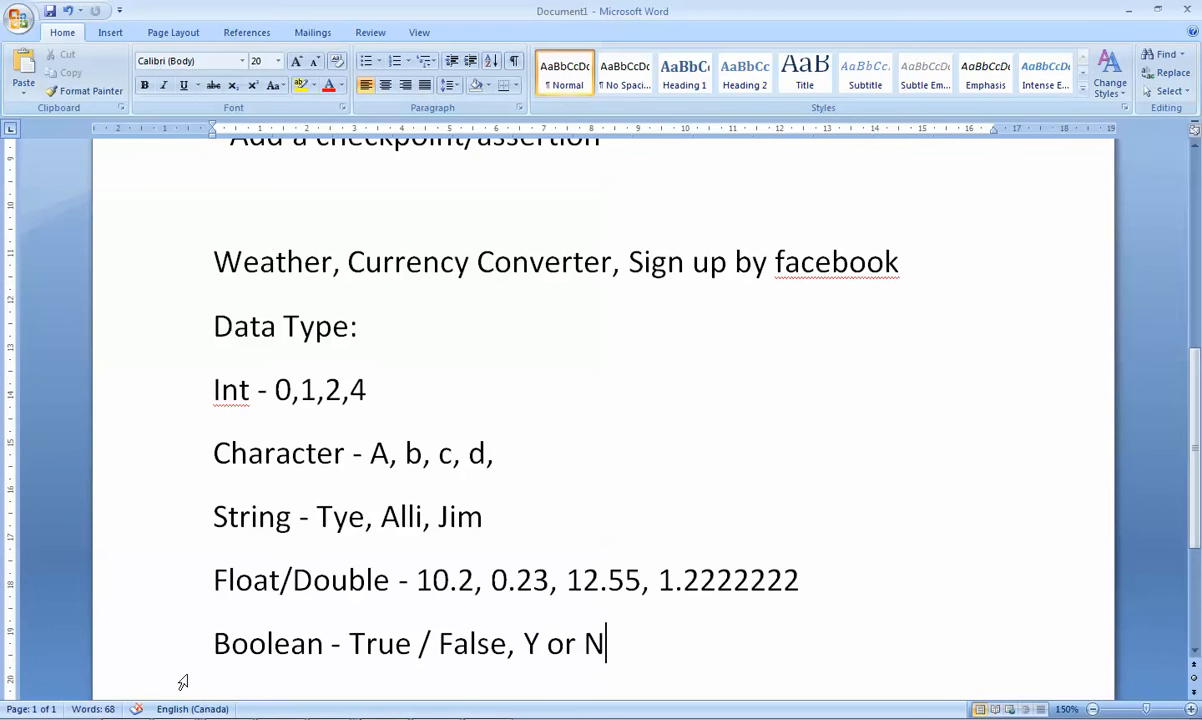
left_click_drag(417, 587, 476, 588)
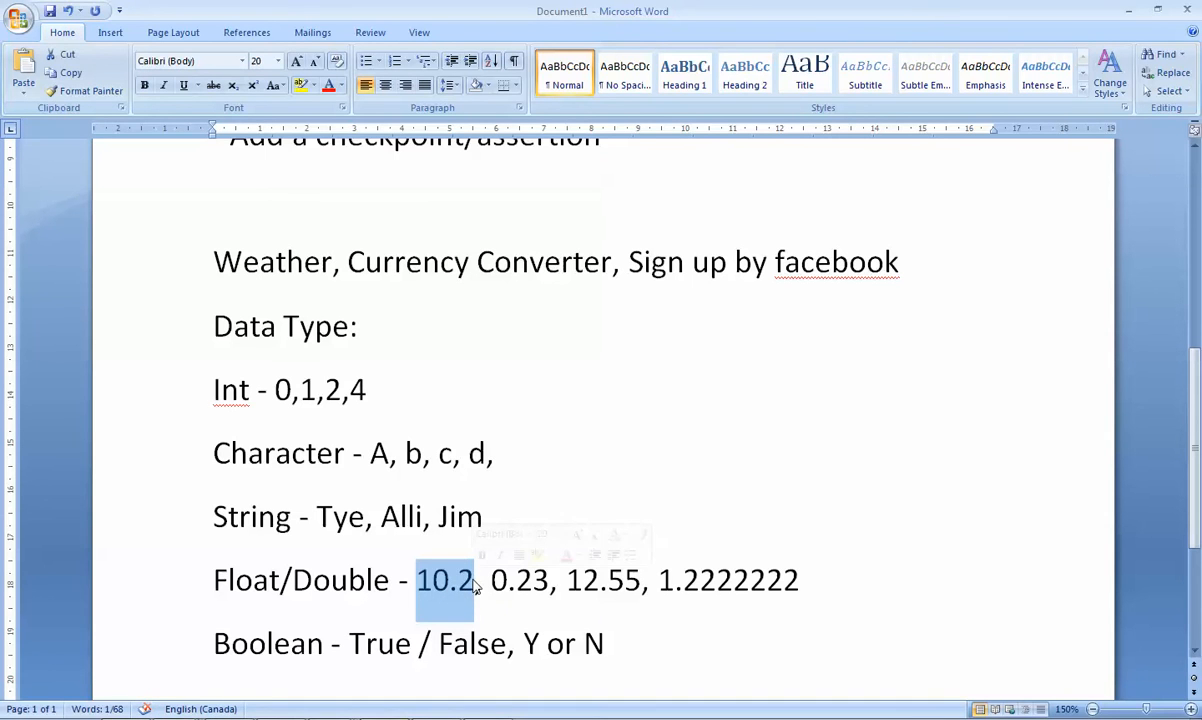
left_click(439, 580)
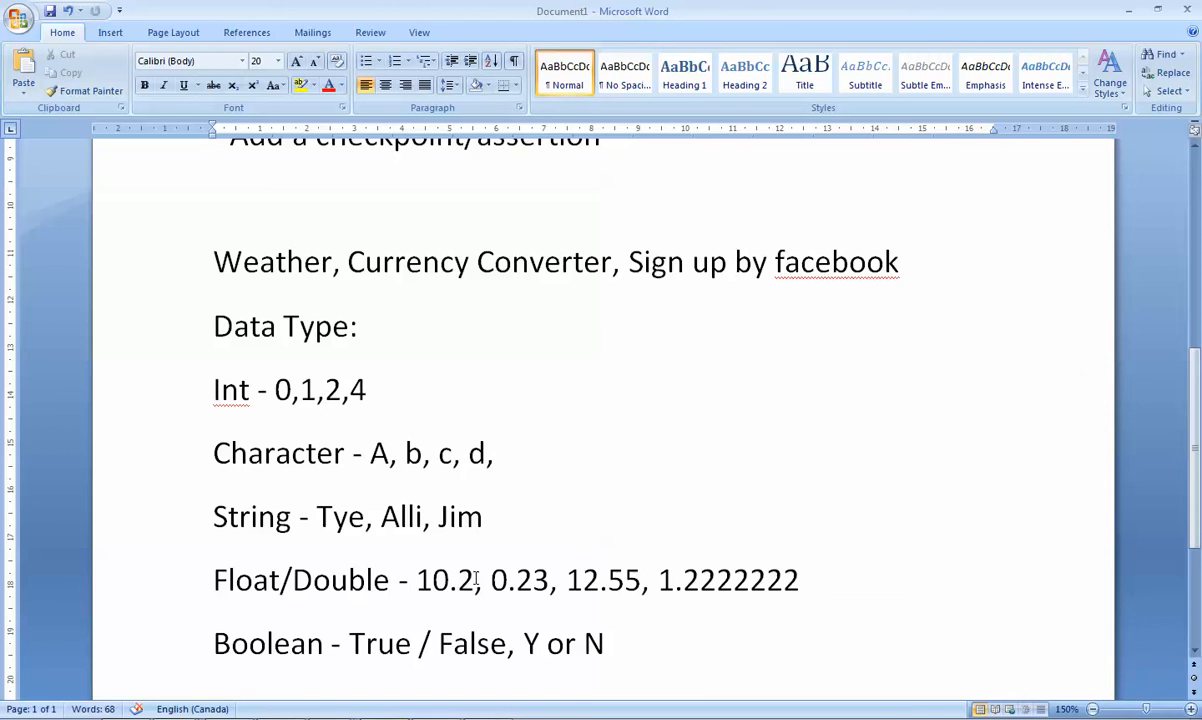
key("alt+Tab")
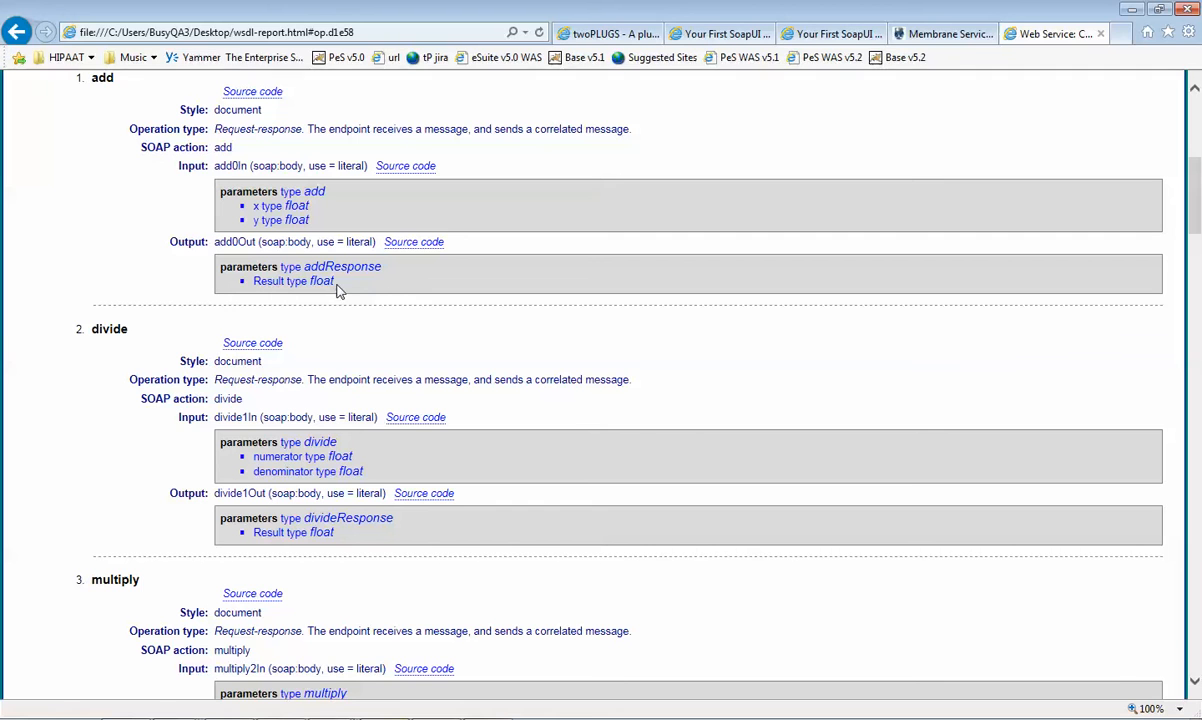
Back in SoapUI, set x to 10.1 and y to 15.2 in the add request, submit it and inspect the returned result
left_click(356, 717)
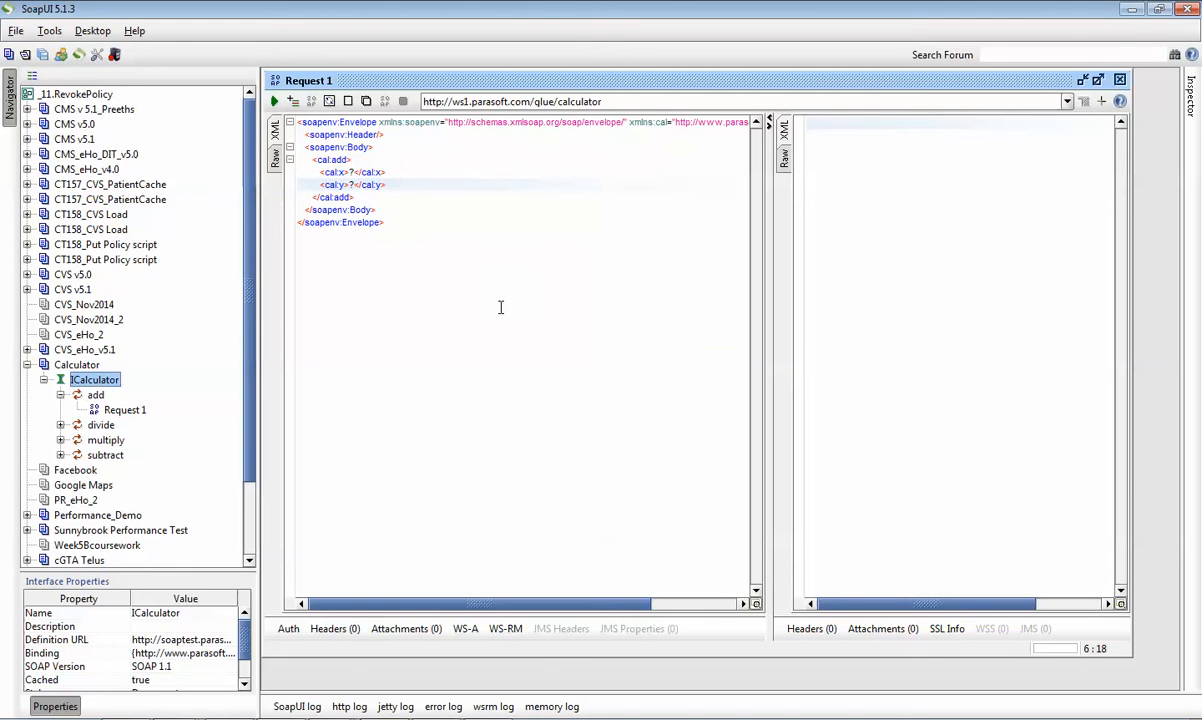
left_click(354, 172)
key("BackSpace")
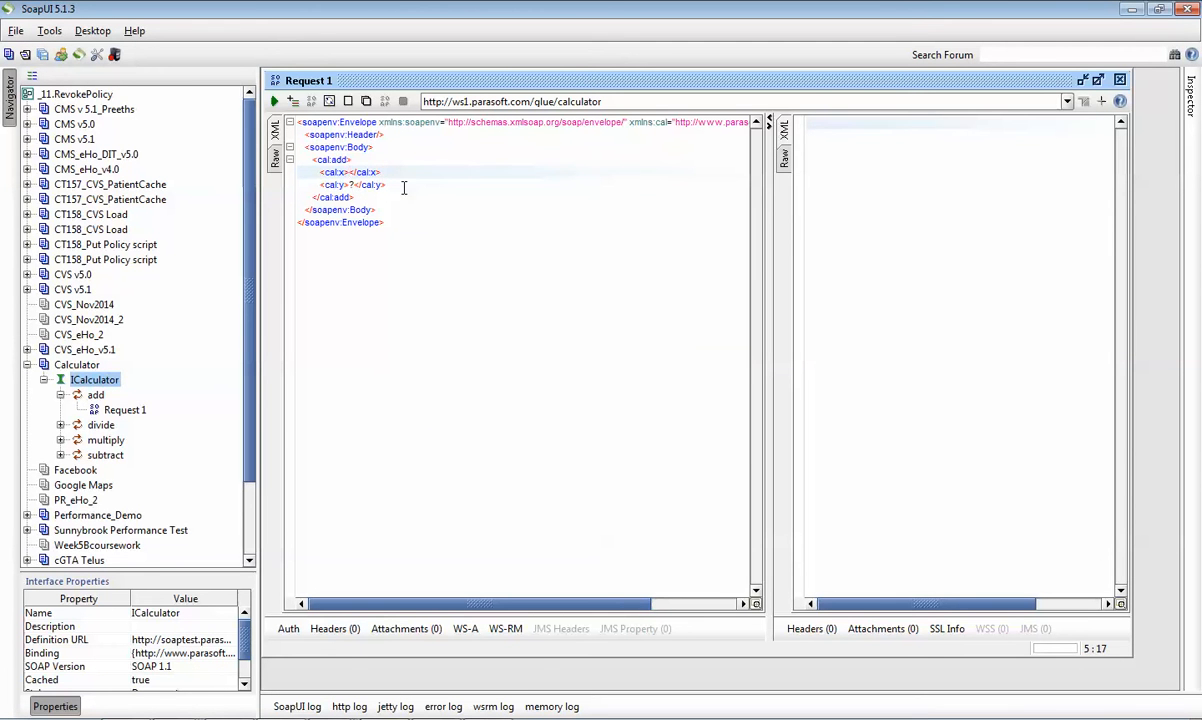
type("10.1")
left_click(353, 185)
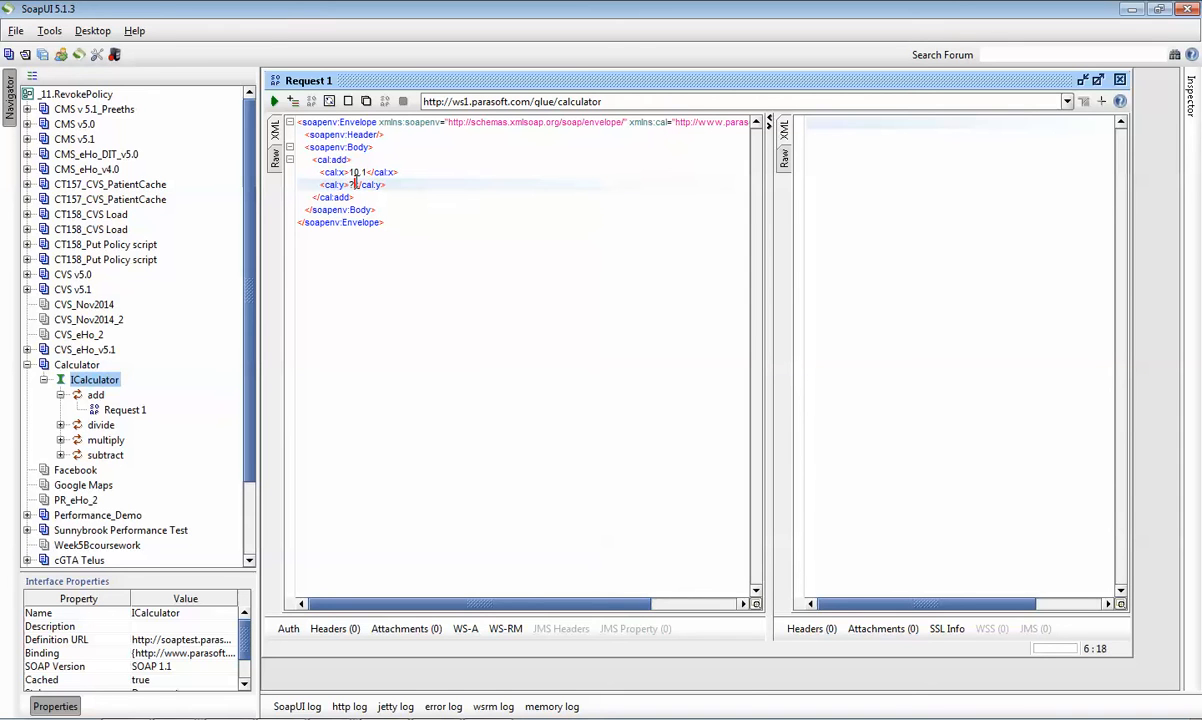
key("BackSpace")
type("15.2")
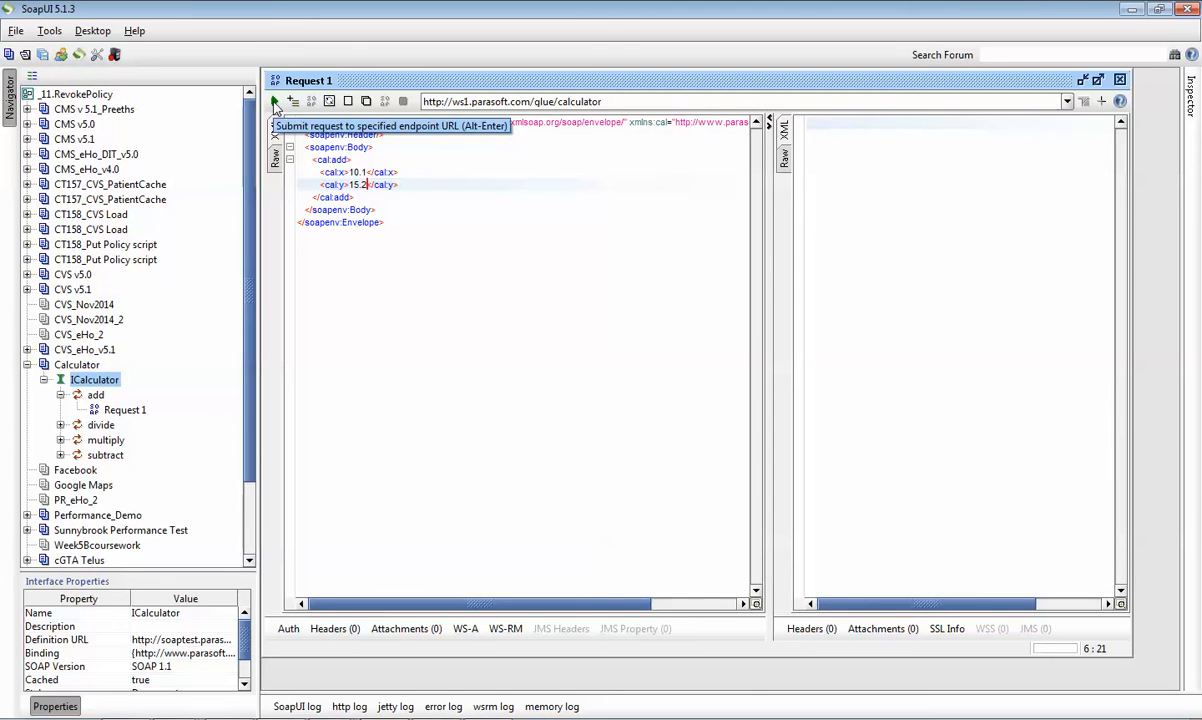
left_click(276, 103)
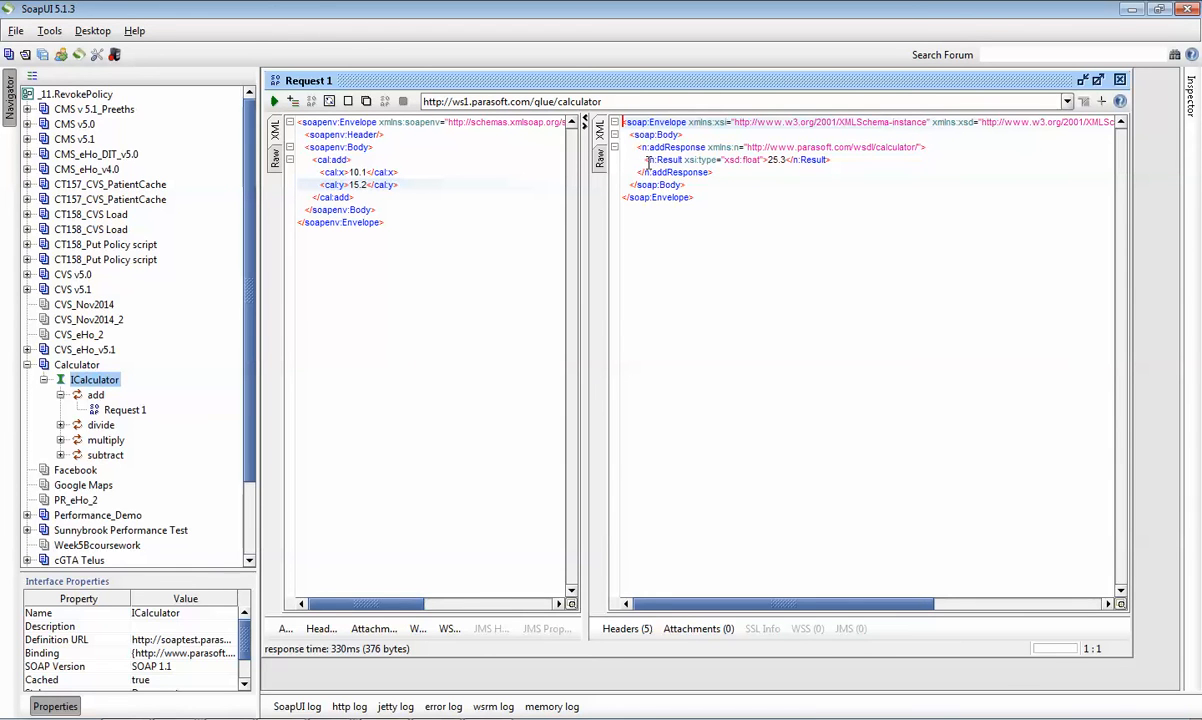
left_click_drag(647, 163, 840, 155)
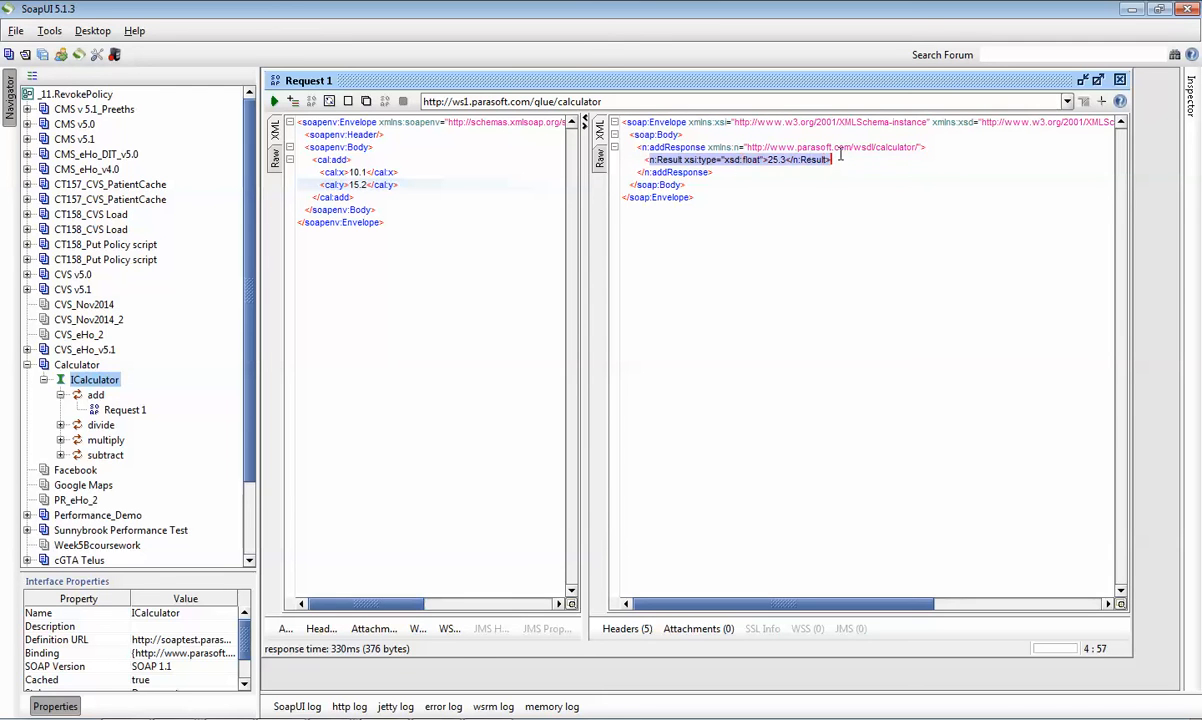
left_click(776, 163)
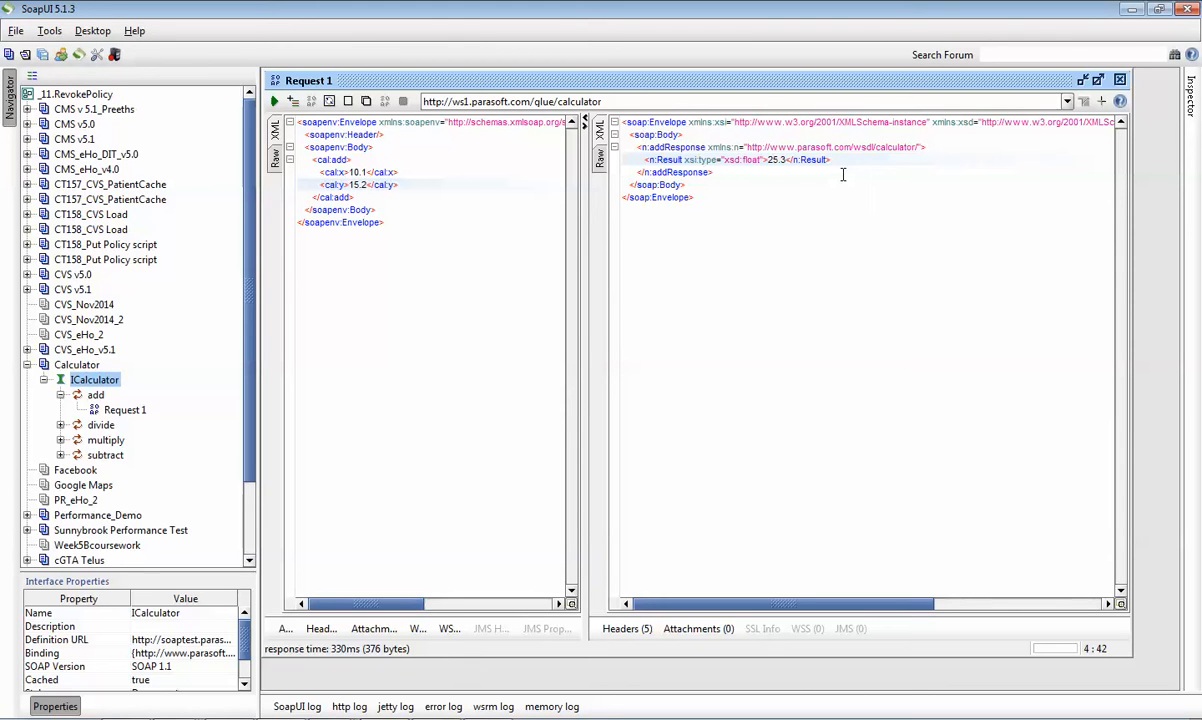
Open Request 1 of the divide operation and check its parameter types in the Calculator documentation in Internet Explorer
left_click(60, 425)
double_click(124, 440)
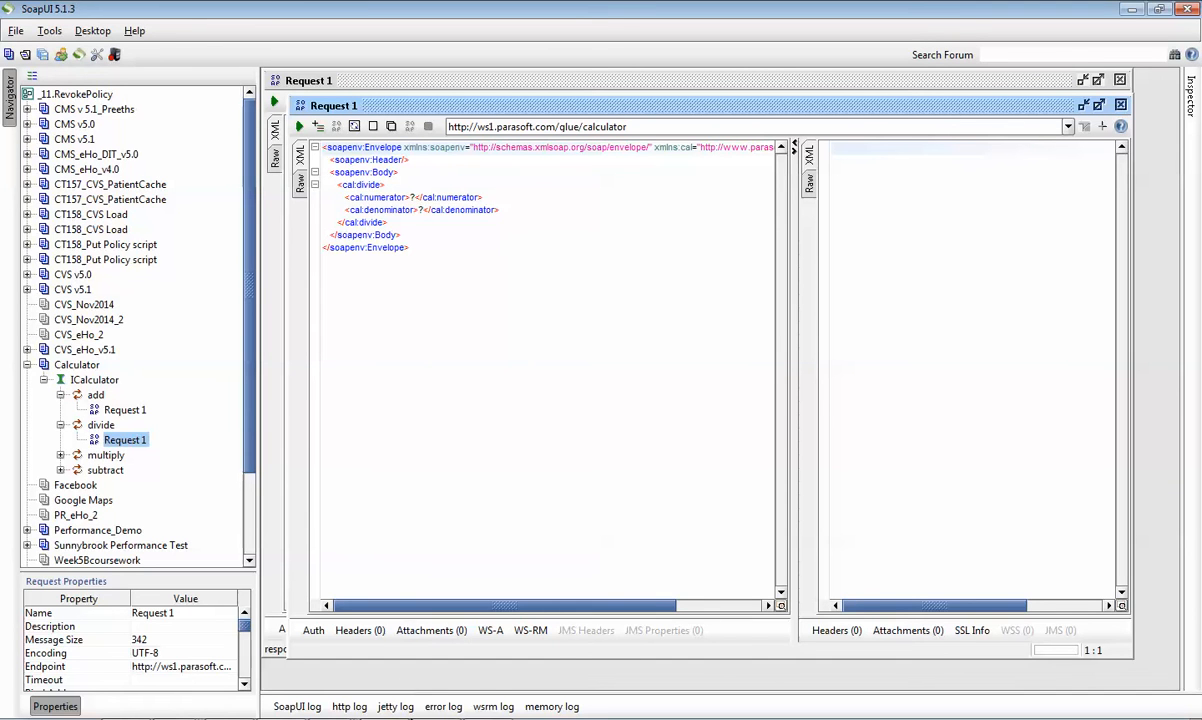
left_click(333, 719)
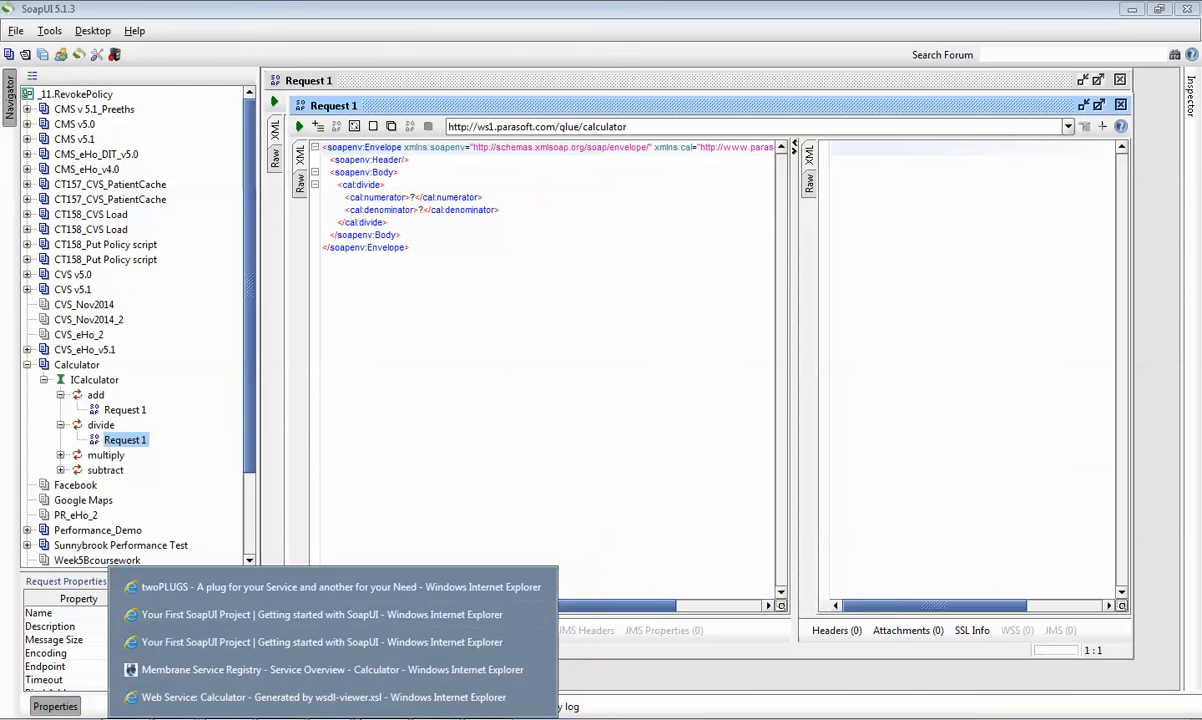
key("alt+Tab")
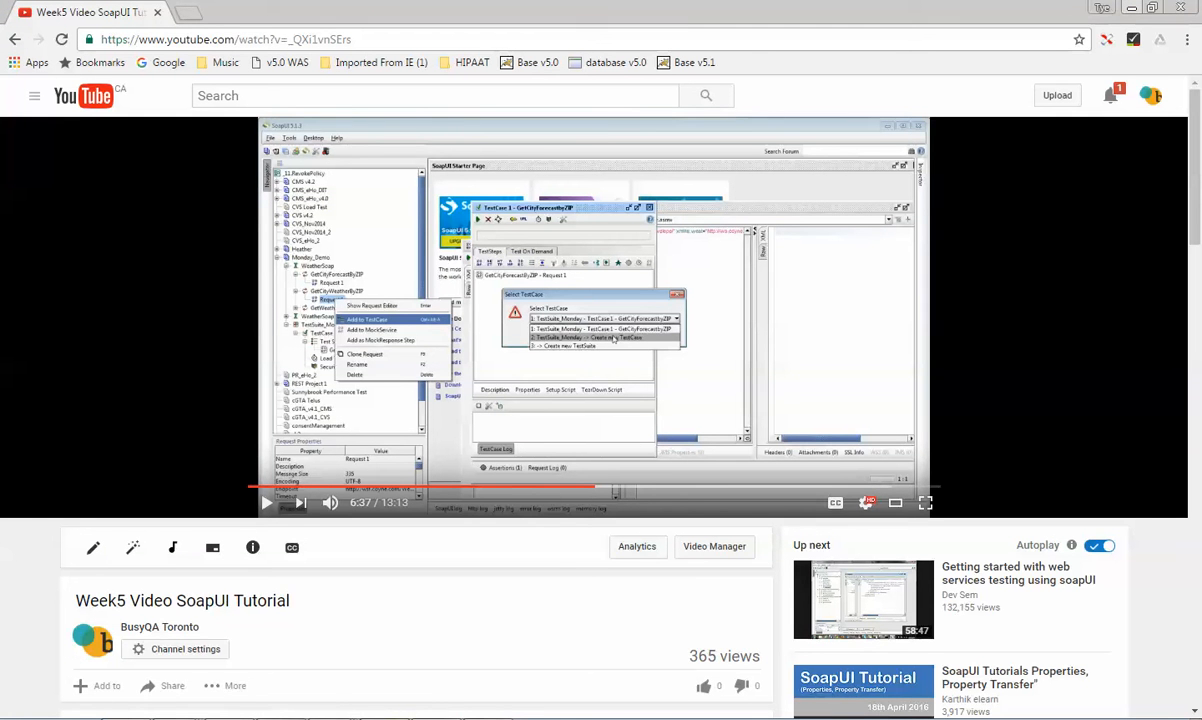
left_click(333, 719)
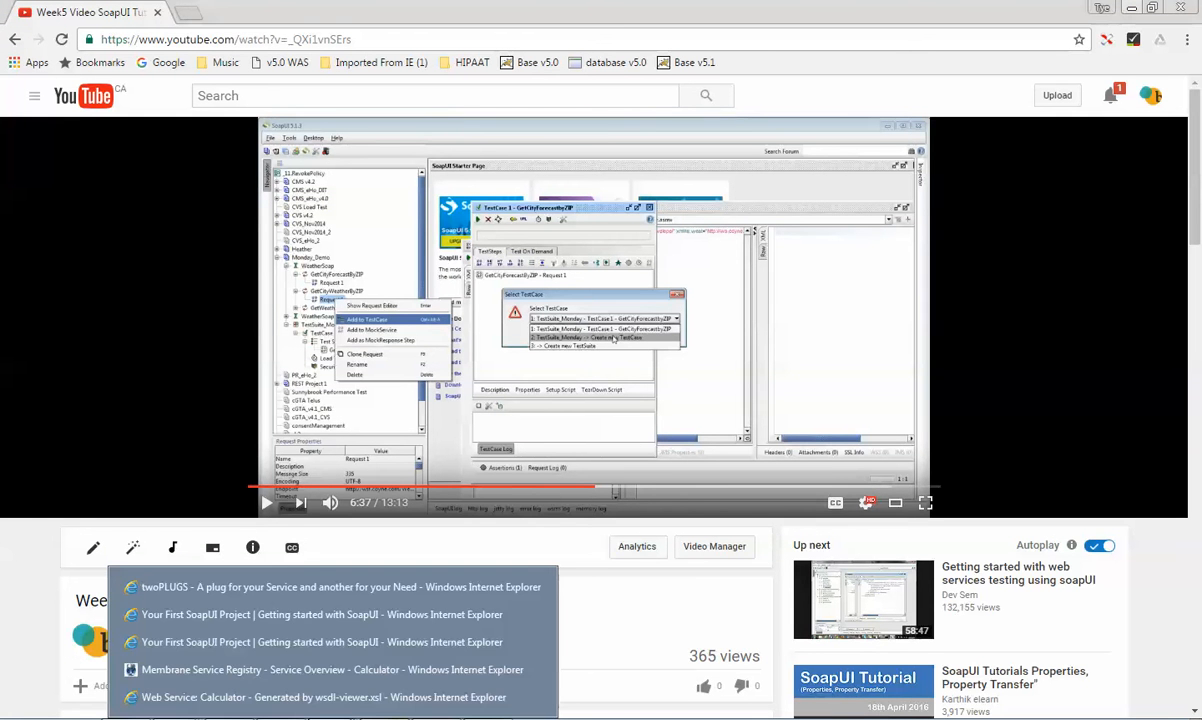
left_click(321, 698)
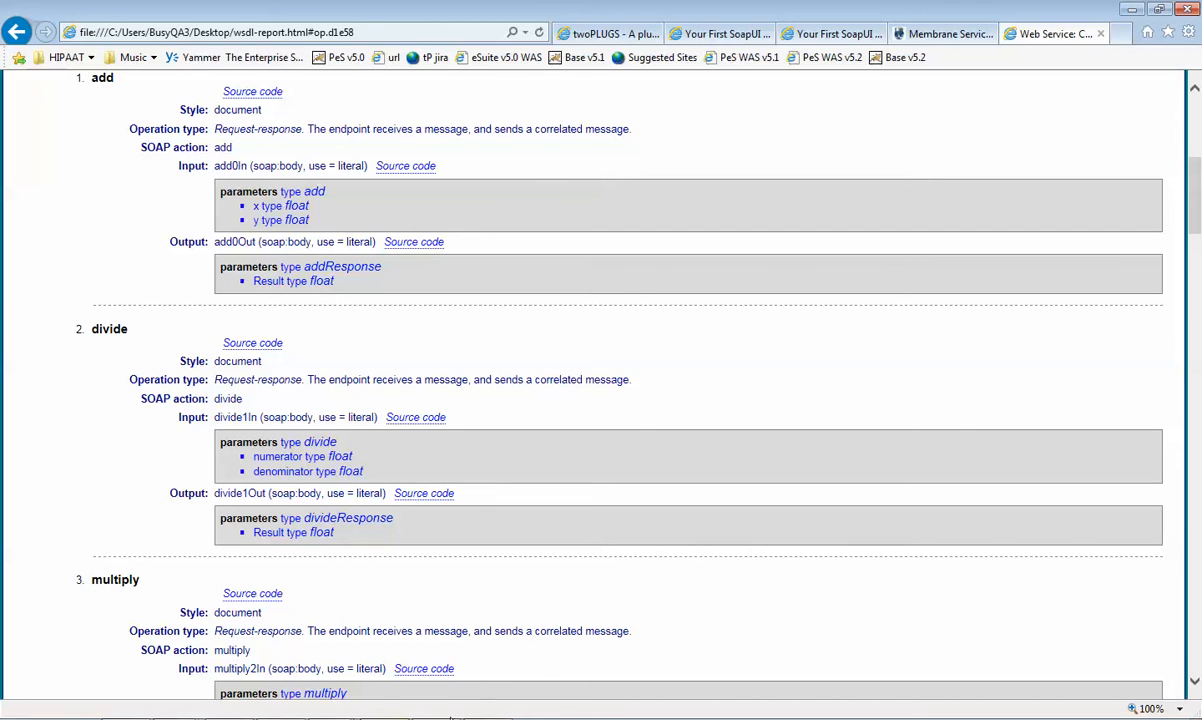
Back in SoapUI, submit the divide request with numerator 10.3 and denominator 5.0, and point out the endpoint address
key("alt+Tab")
left_click(419, 197)
key("BackSpace")
type("10.3")
left_click(421, 210)
key("BackSpace")
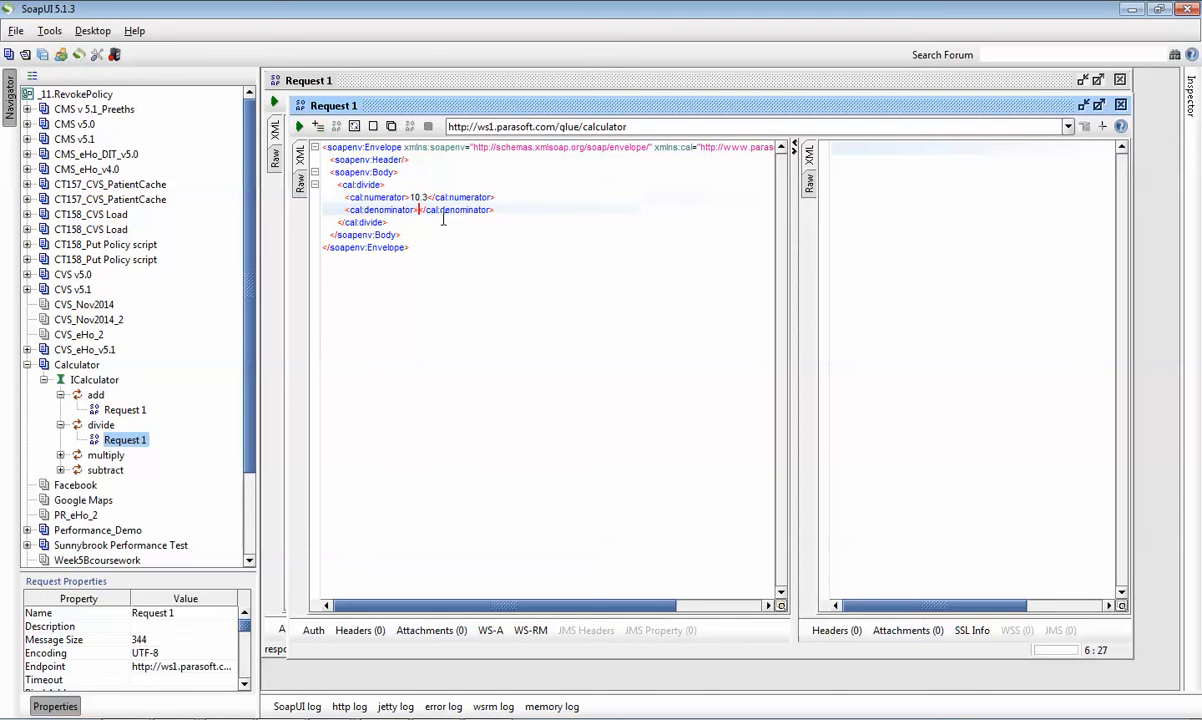
type("5.7")
key("BackSpace")
type("0")
left_click(298, 126)
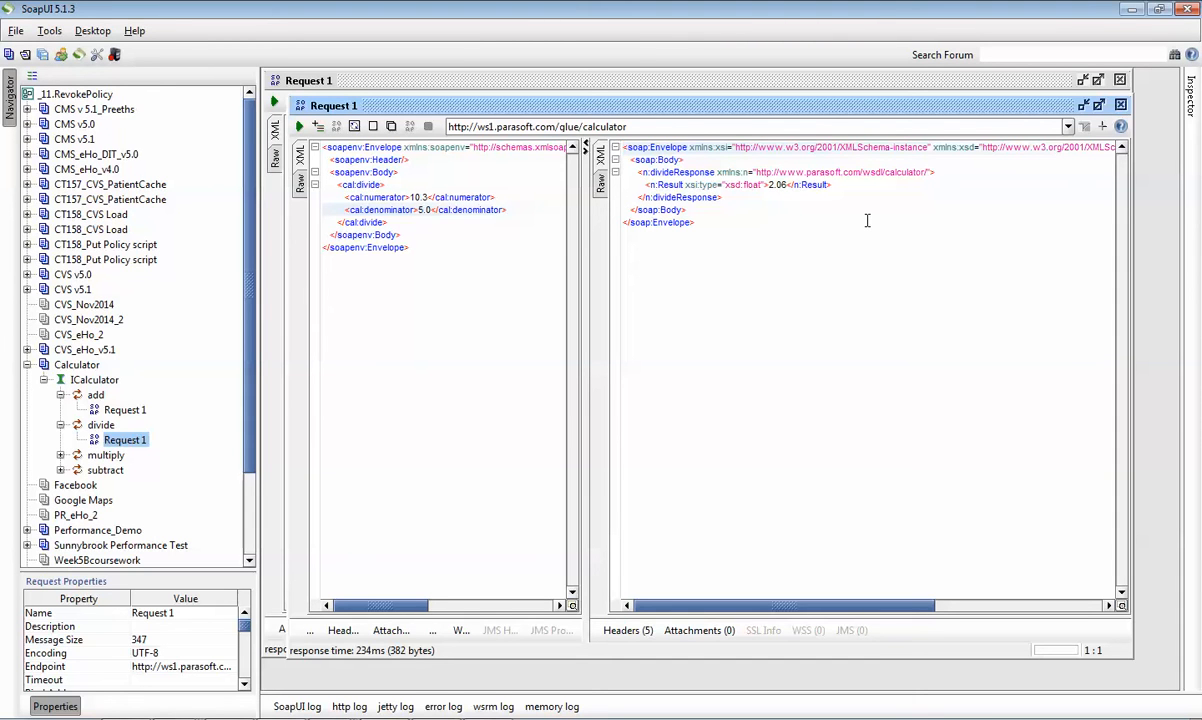
left_click_drag(628, 126, 443, 126)
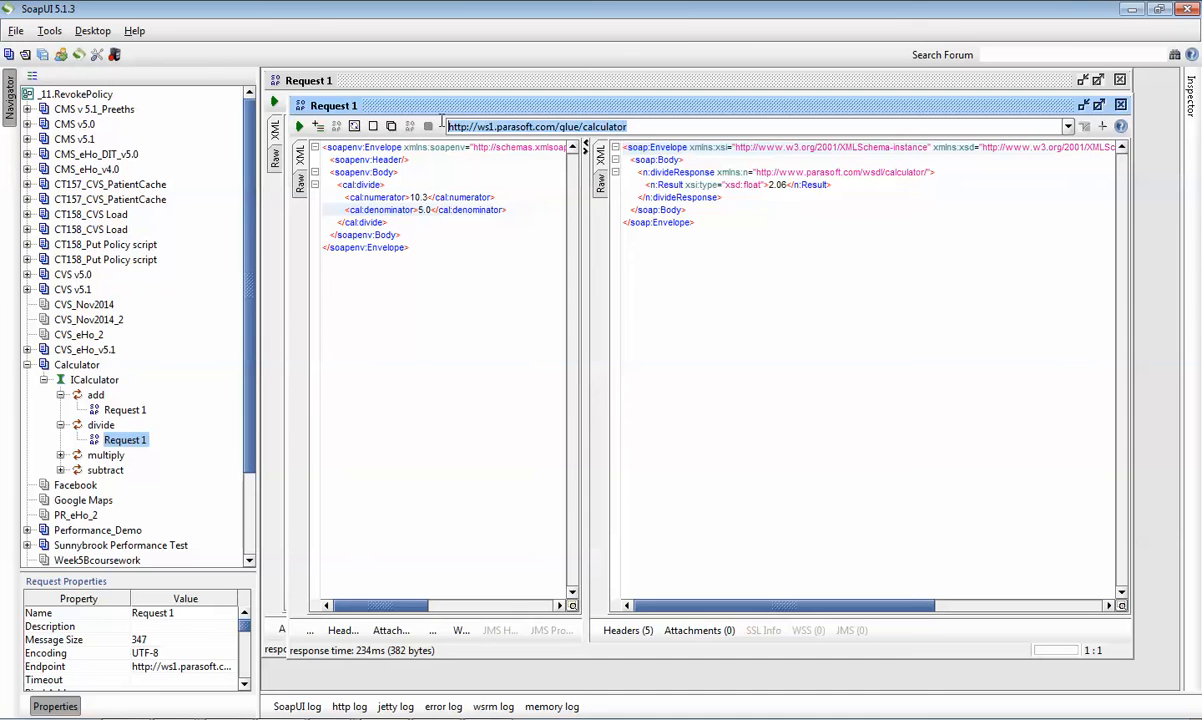
left_click(488, 320)
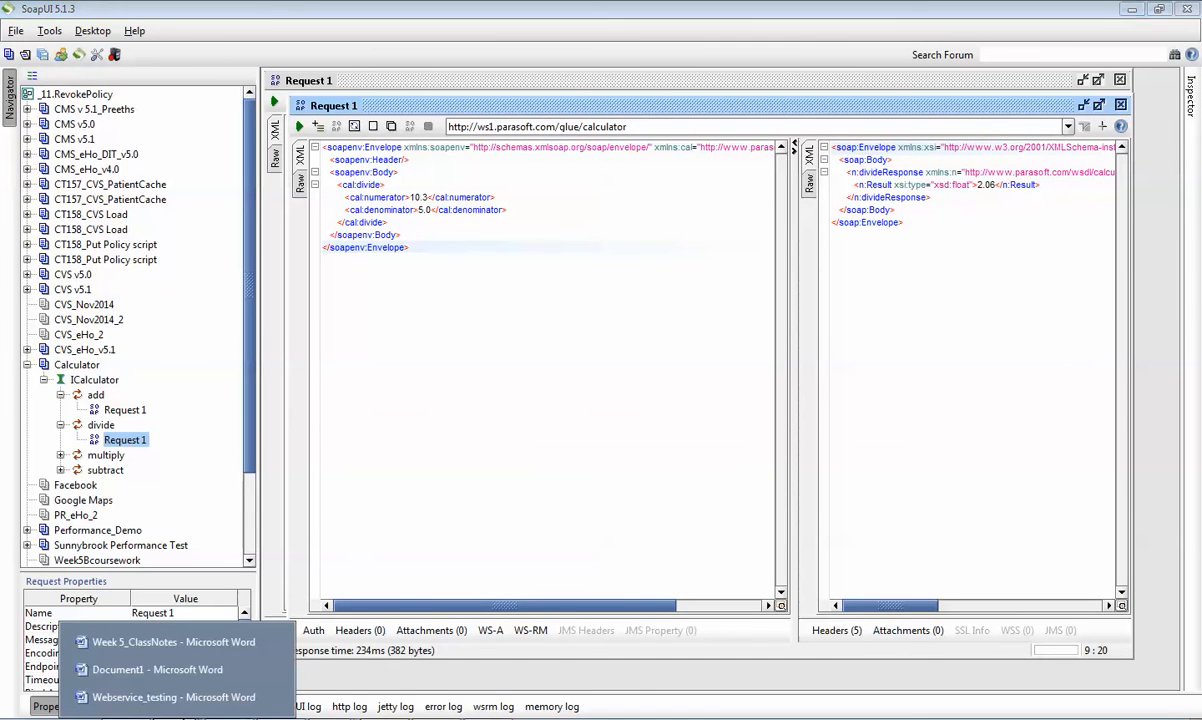
Switch to Document1 in Word and delete the web service examples and data type notes below the checklist
left_click(196, 688)
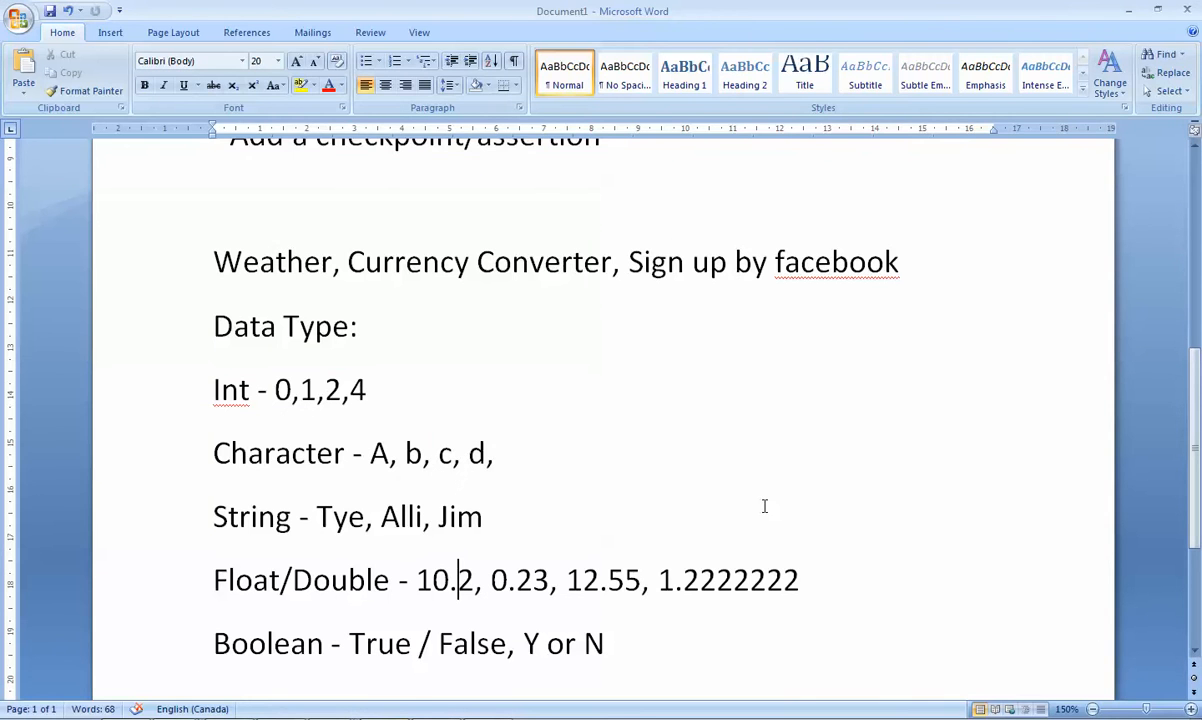
scroll(675, 578, "down", 1)
left_click_drag(640, 622, 234, 273)
key("Delete")
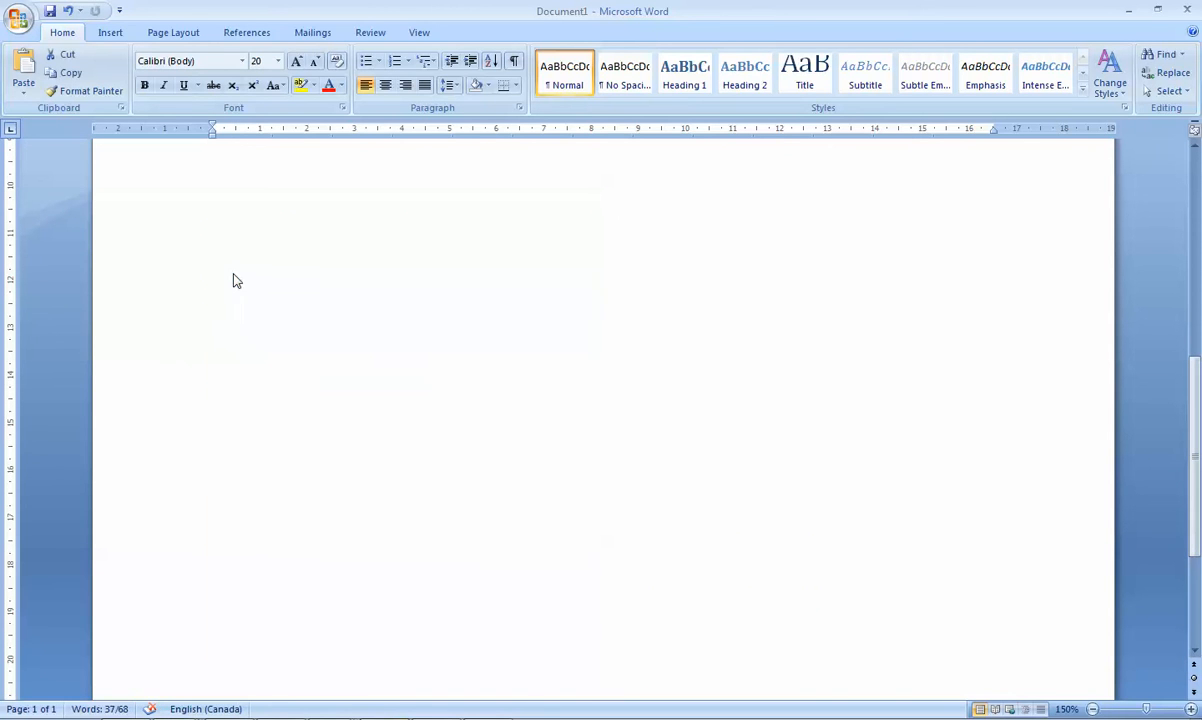
Highlight the "Create a SOAP Project" and "Read the WSDL documentation" checklist items in yellow
left_click_drag(1199, 383, 1199, 217)
left_click_drag(545, 271, 230, 268)
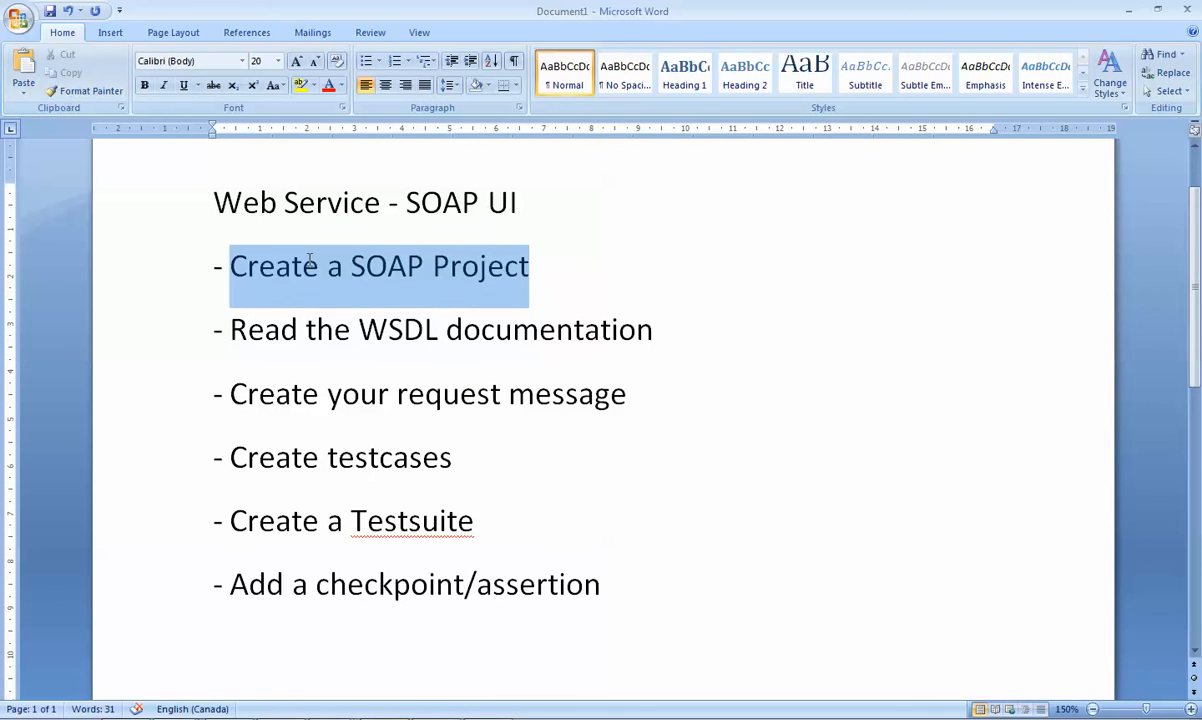
left_click(300, 85)
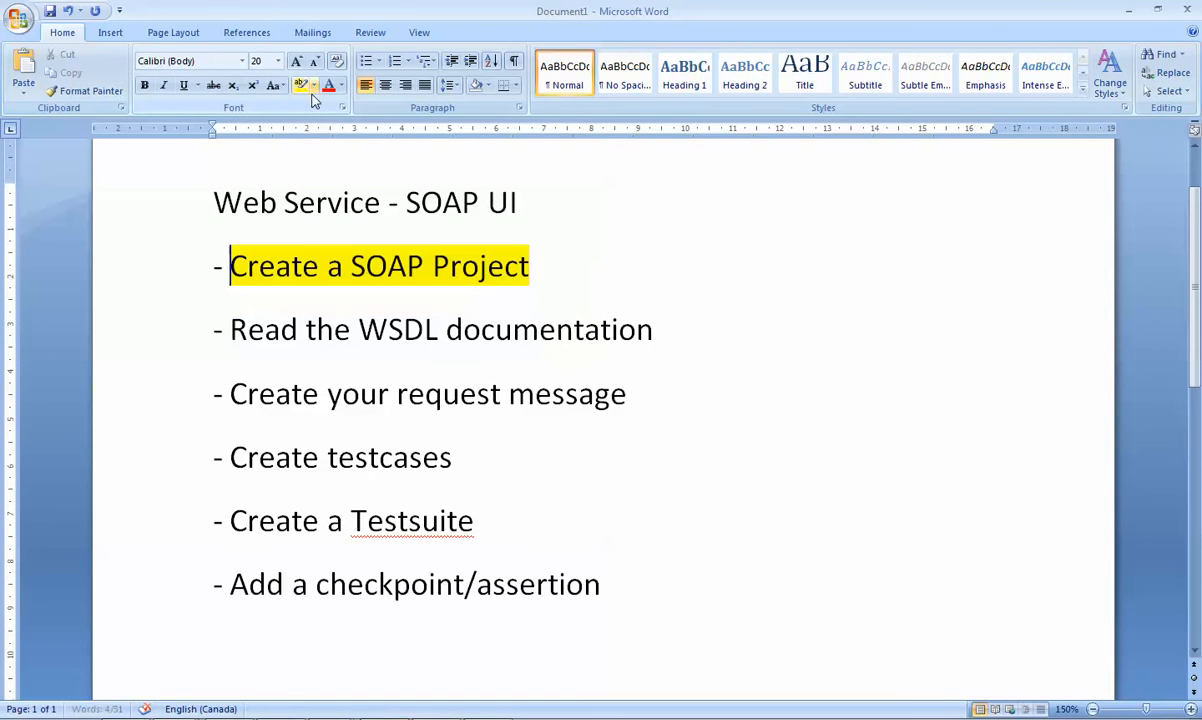
left_click_drag(667, 330, 273, 320)
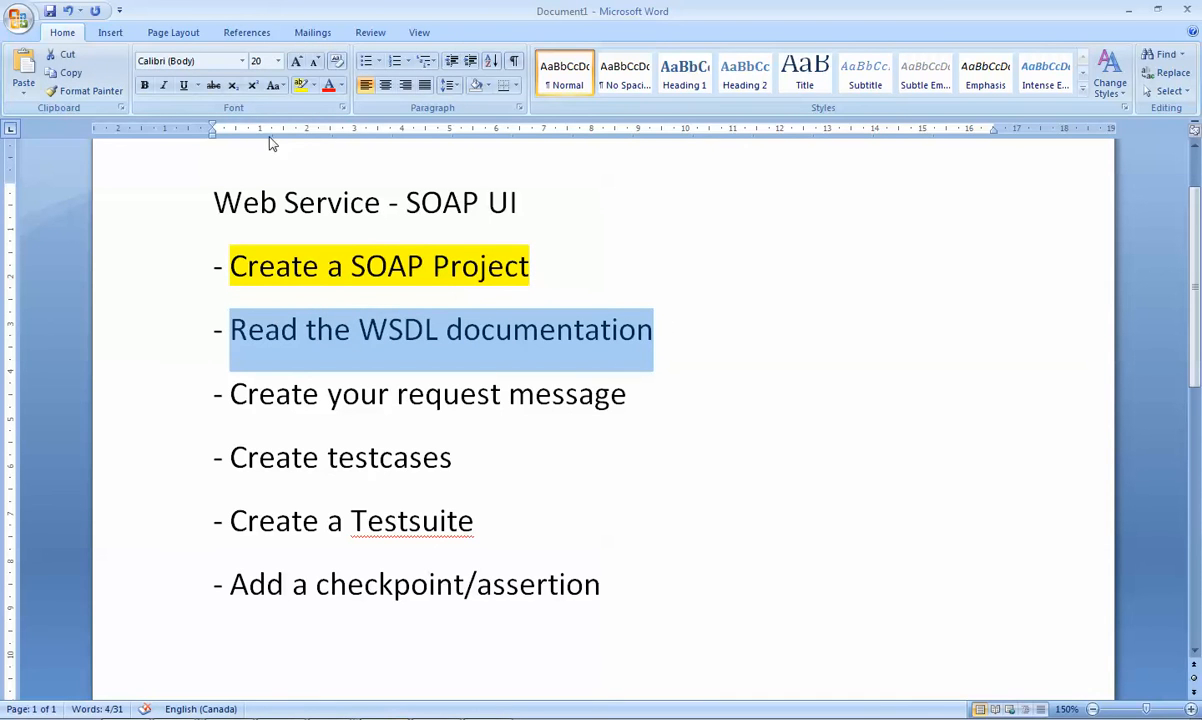
left_click(300, 86)
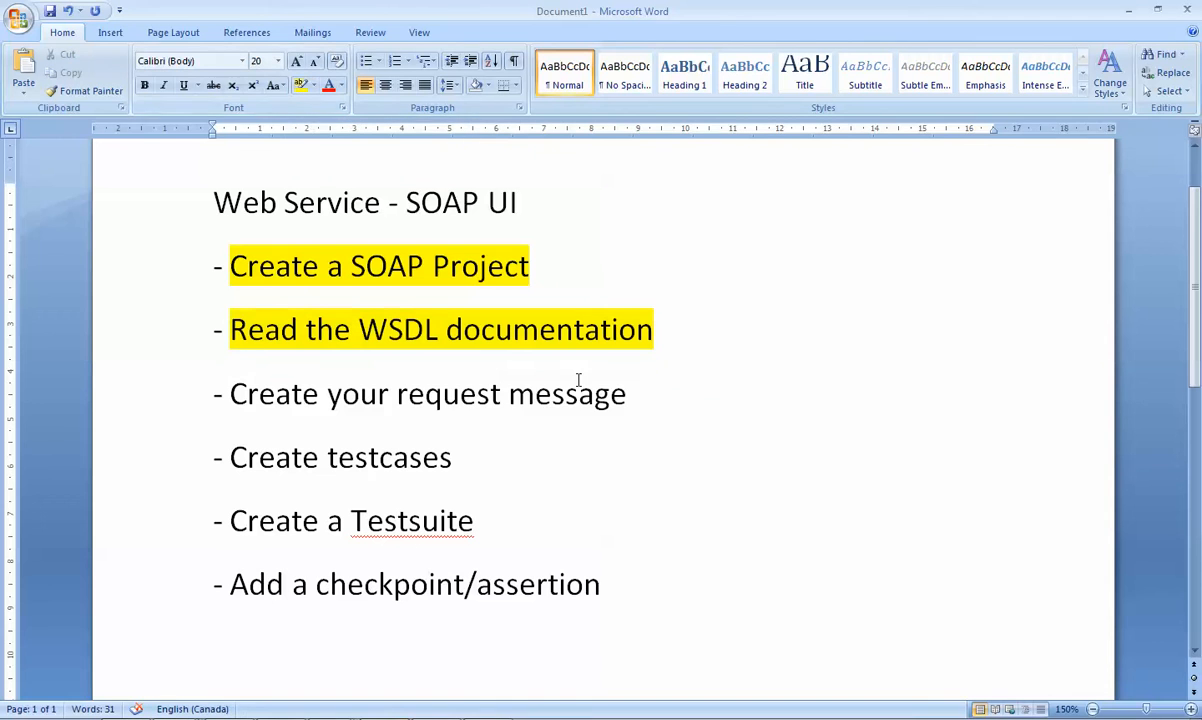
Highlight the "Create your request message" checklist item in yellow and return to SoapUI
left_click_drag(631, 394, 232, 393)
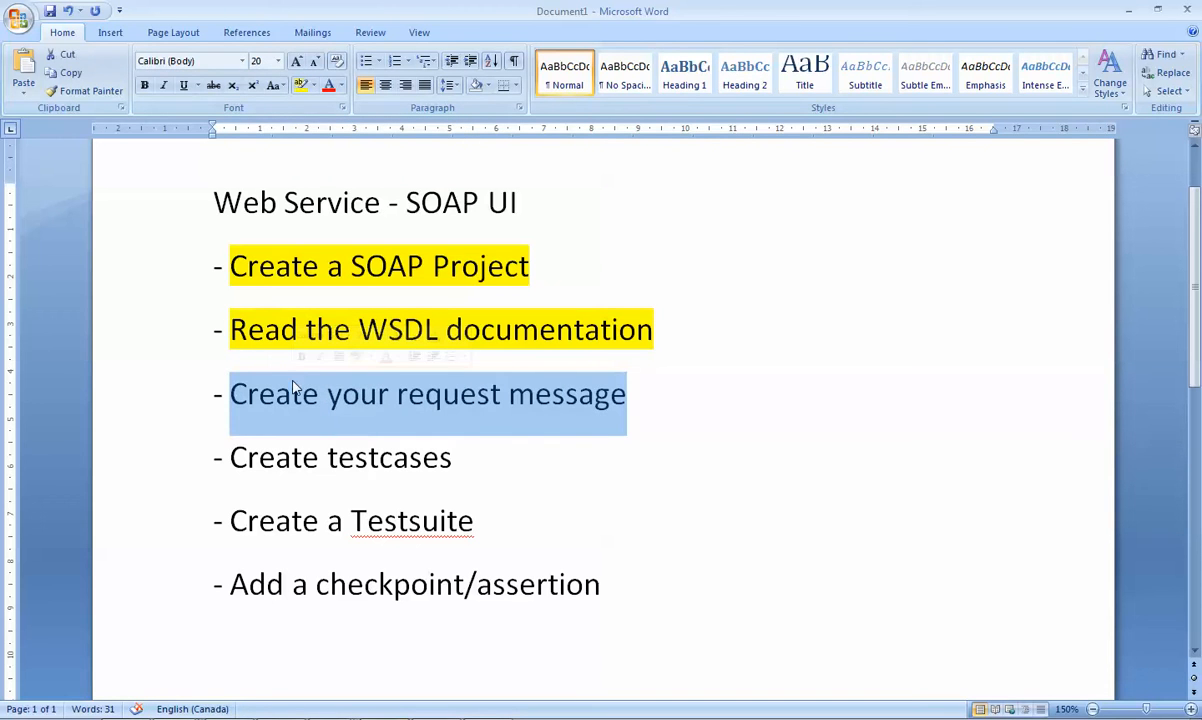
left_click(301, 86)
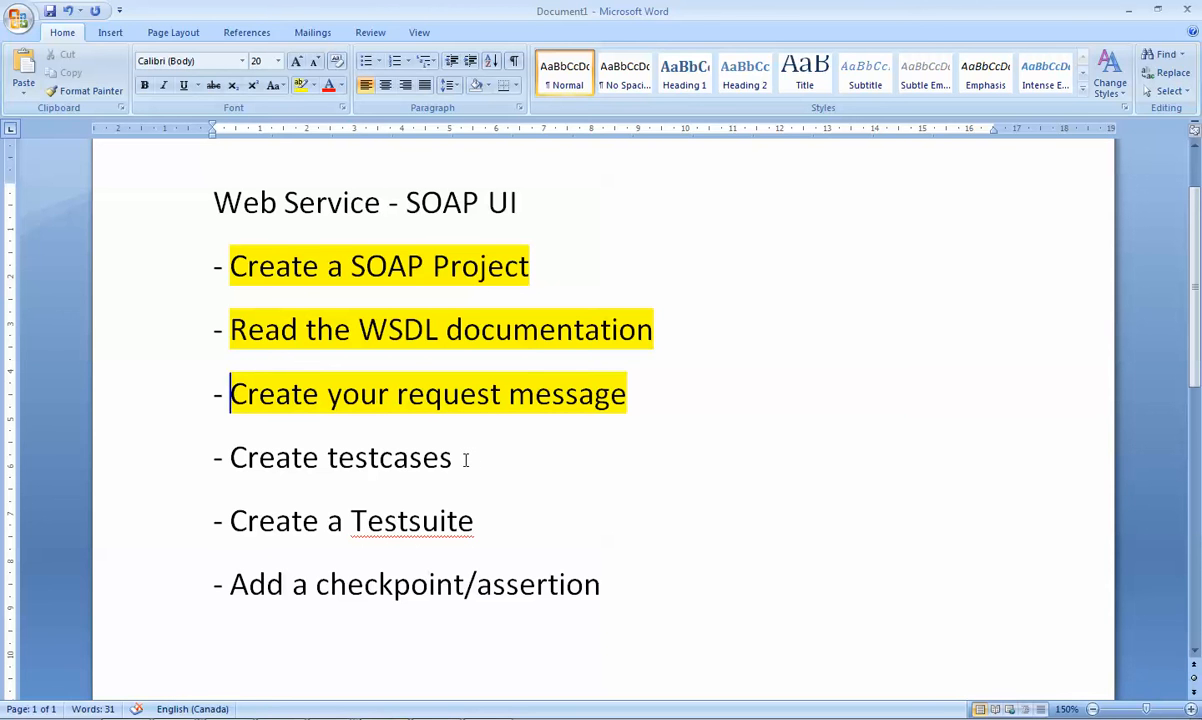
key("alt+Tab")
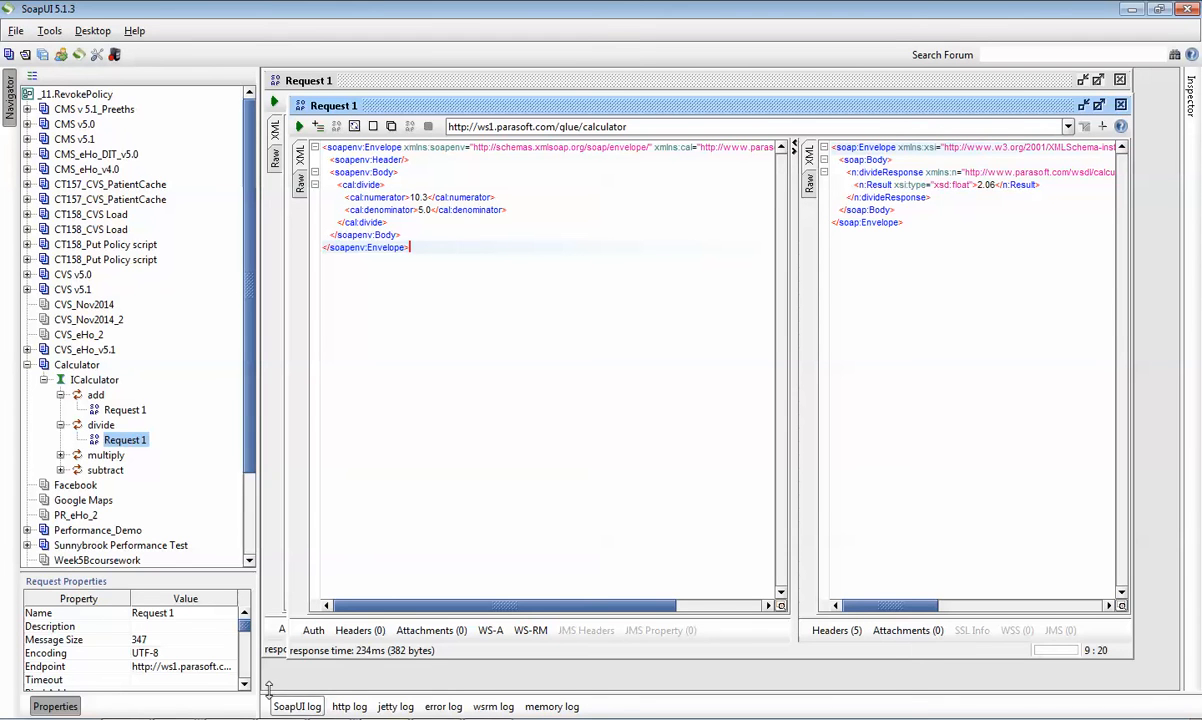
Create a new request named TC001 under the add operation of the Calculator project
left_click(121, 410)
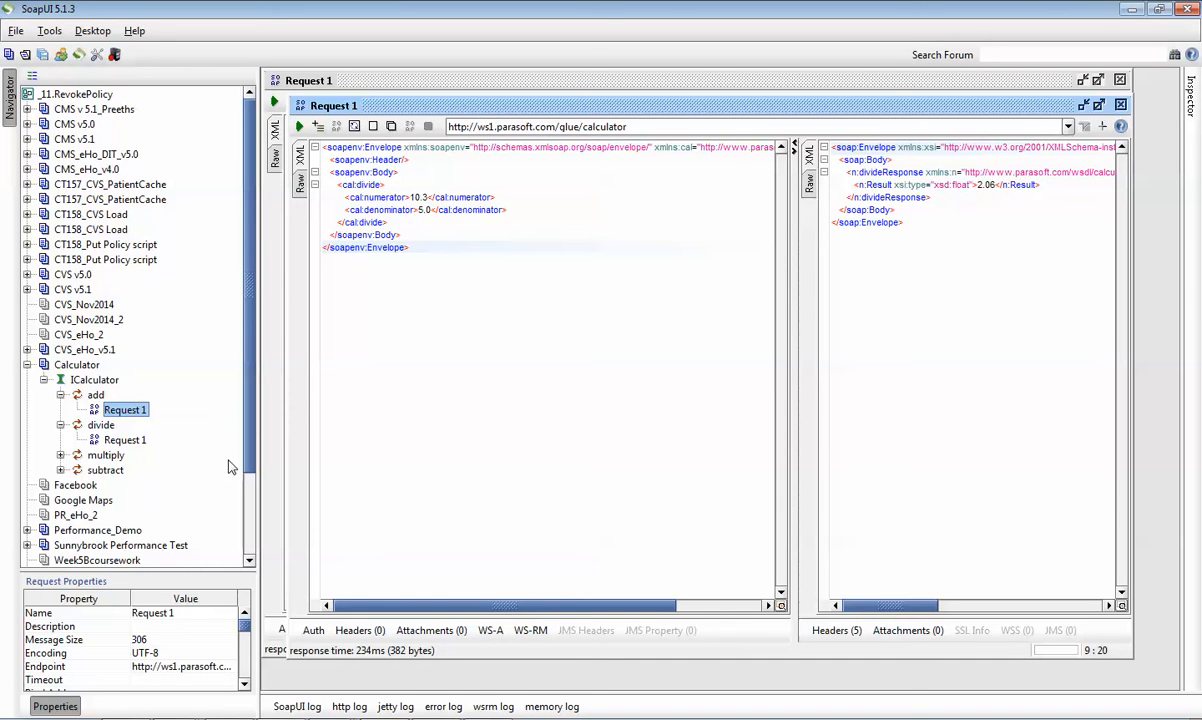
right_click(97, 396)
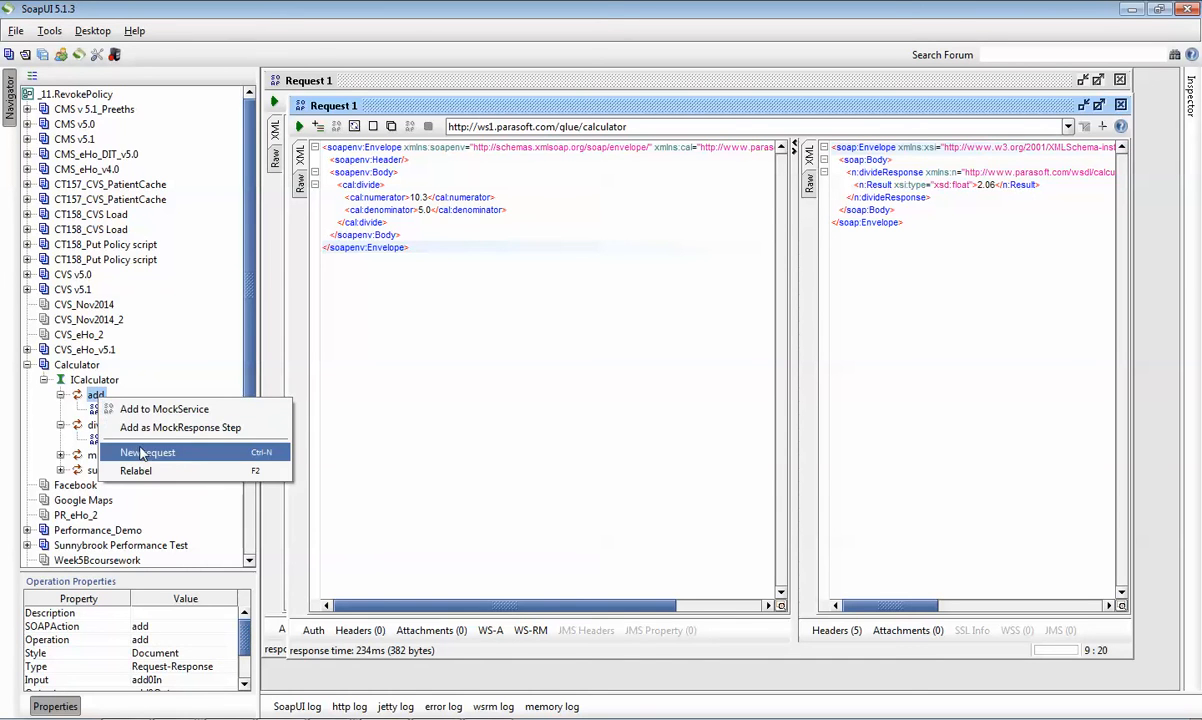
left_click(143, 455)
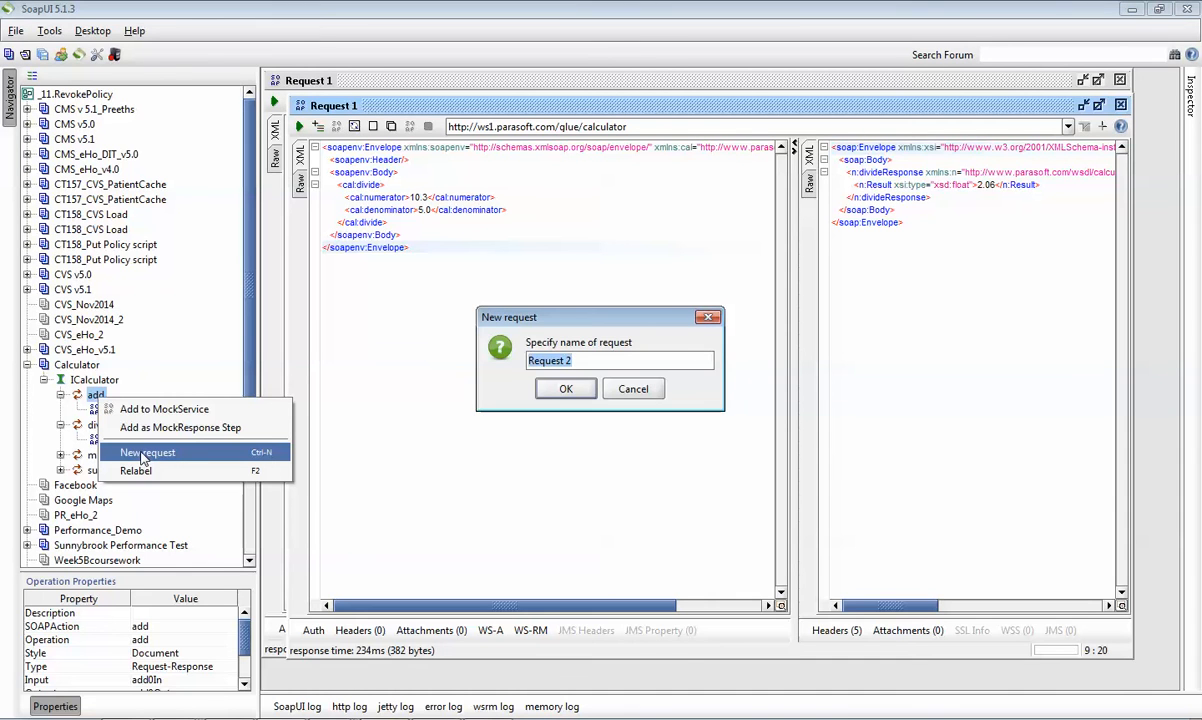
left_click_drag(560, 325, 553, 370)
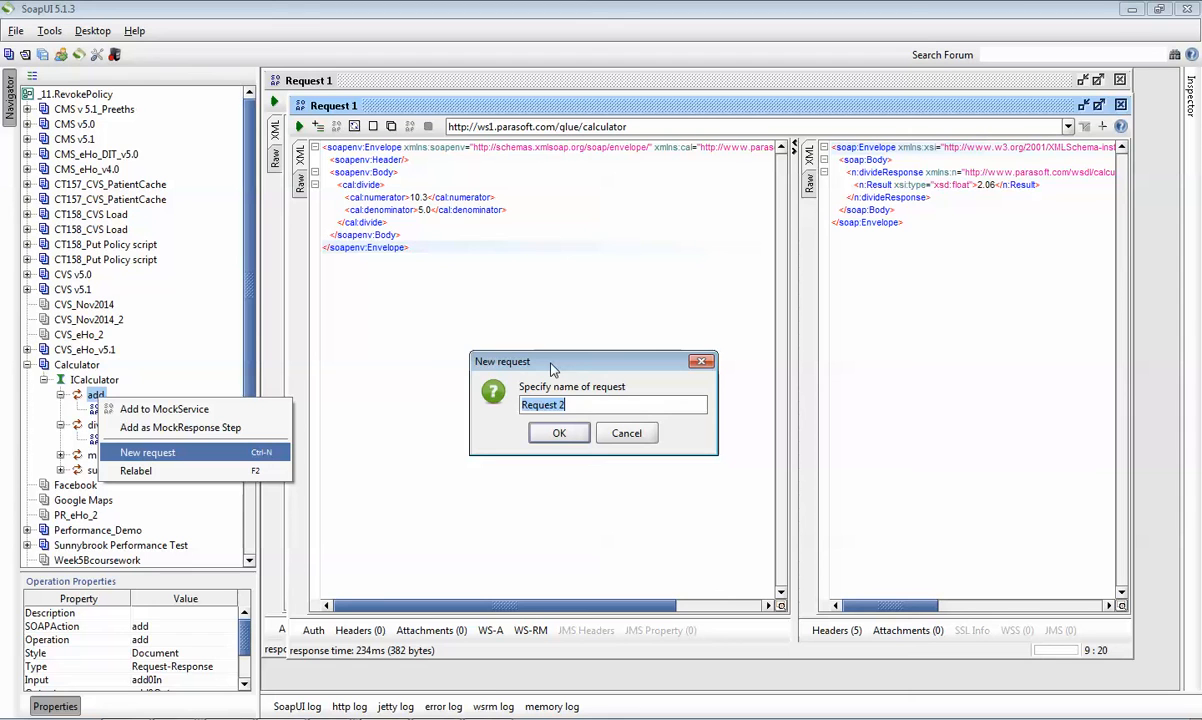
type("TC001")
left_click(558, 433)
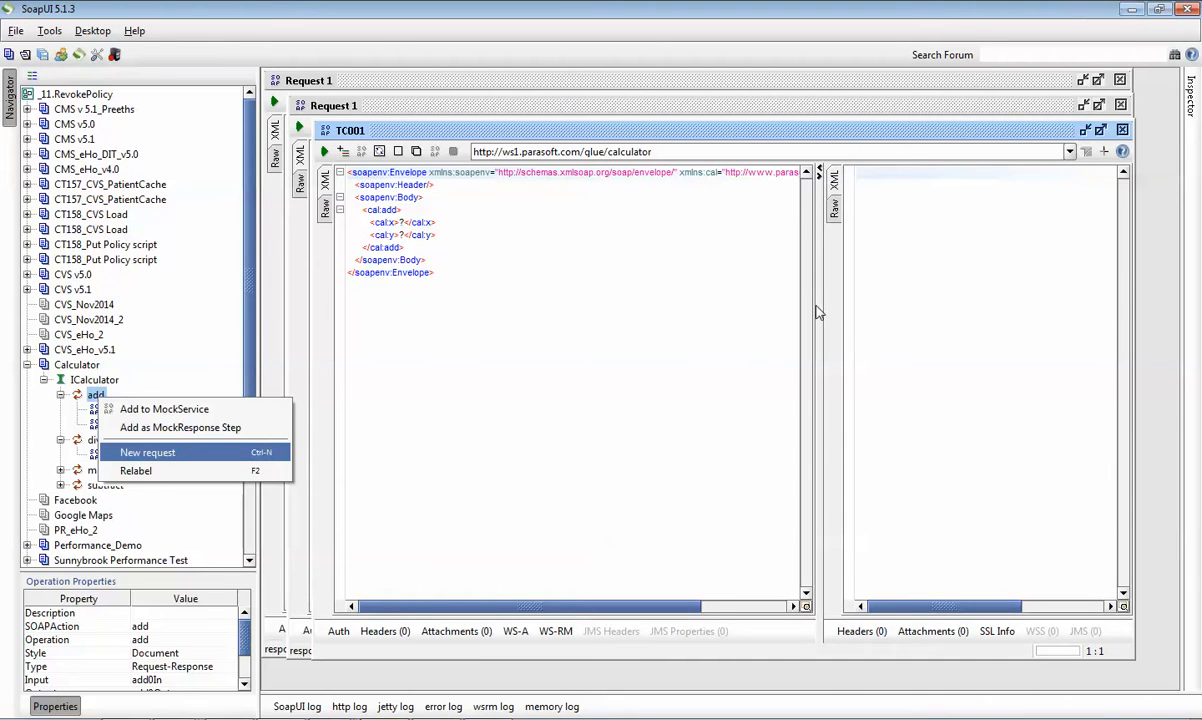
Collapse and re-expand the add operation to check its request list, and select TC001
left_click(1133, 8)
left_click(315, 718)
left_click(60, 395)
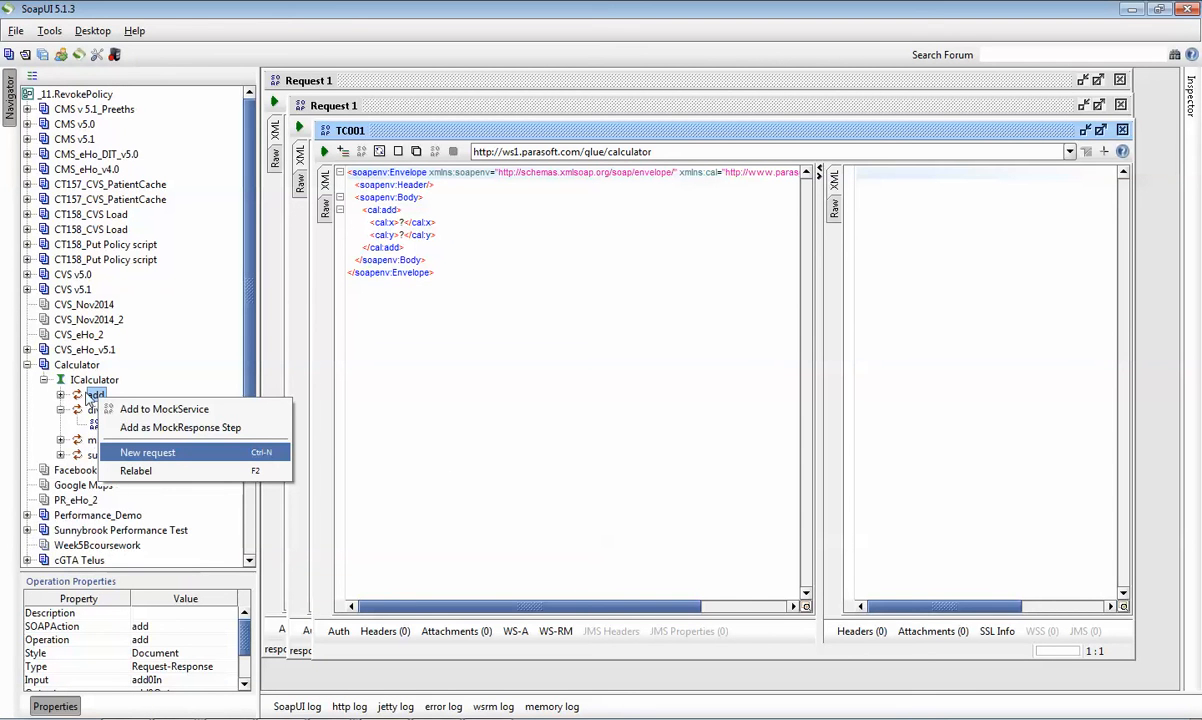
scroll(229, 342, "down", 3)
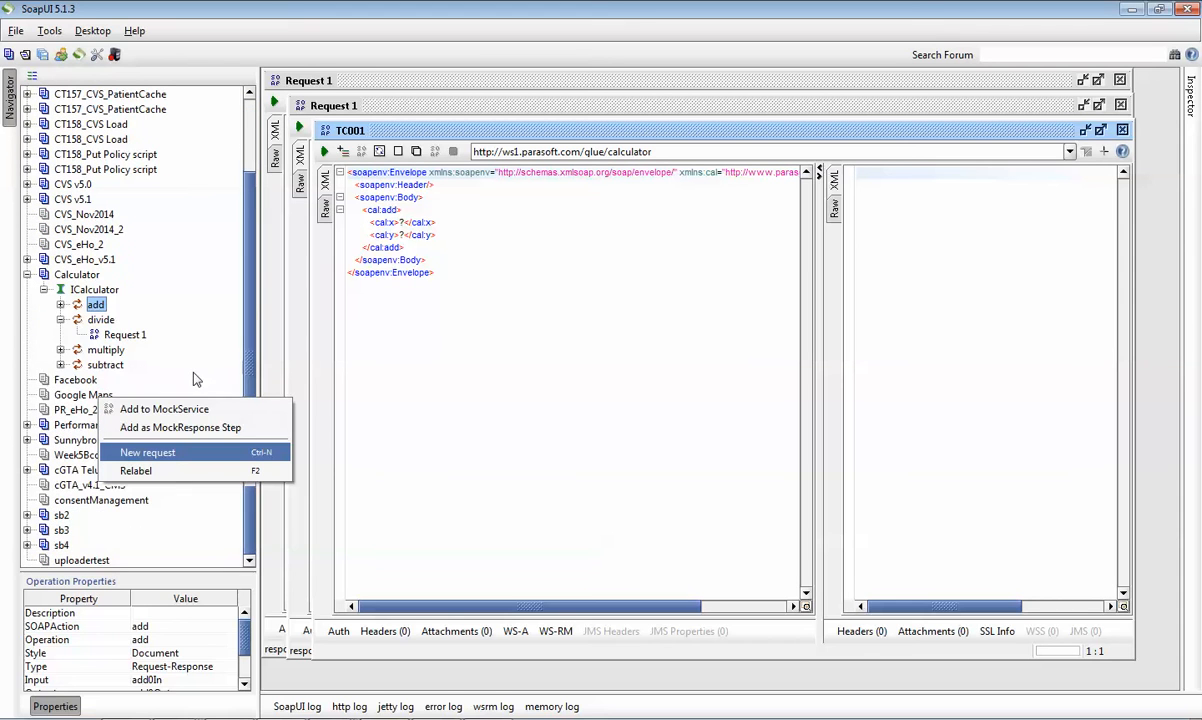
left_click(61, 304)
left_click(120, 335)
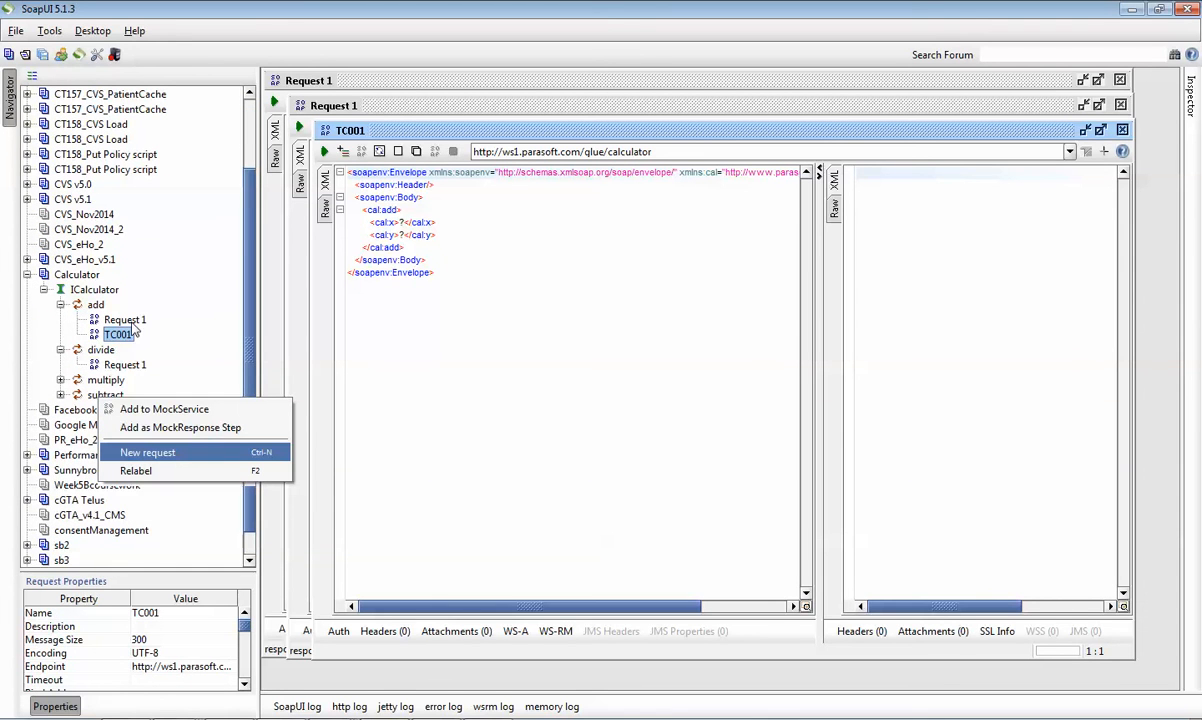
Create another new request named TC002 under the add operation
left_click(95, 304)
right_click(98, 305)
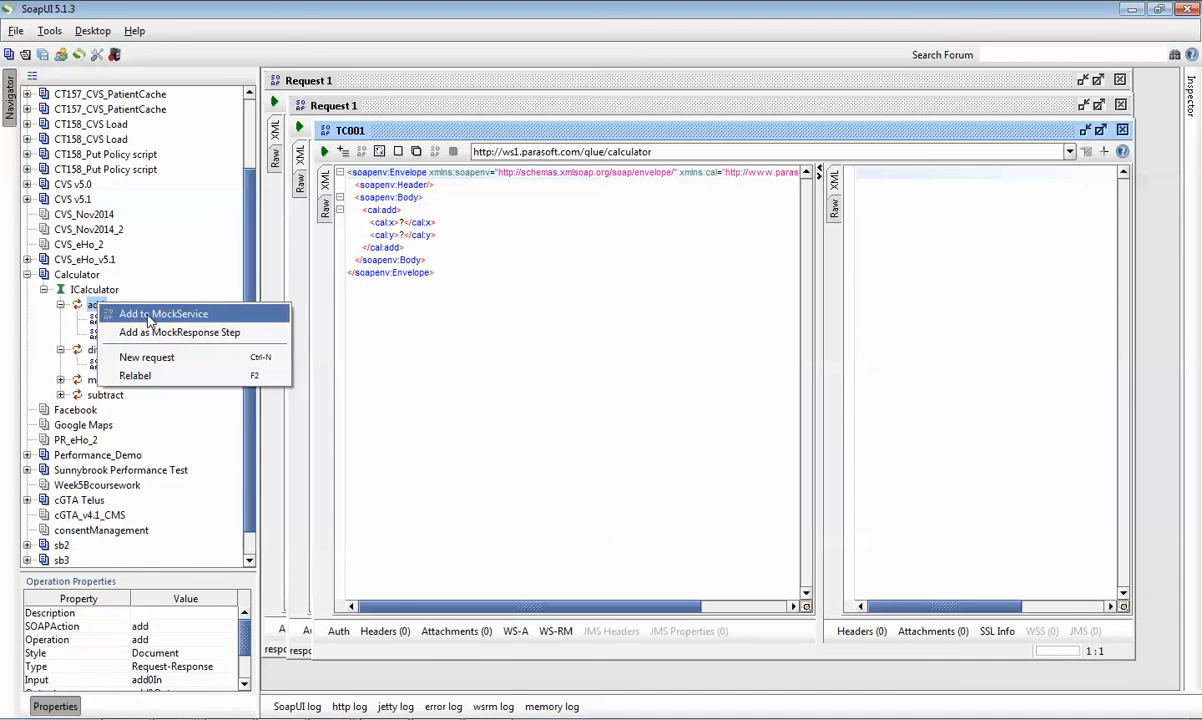
left_click(147, 357)
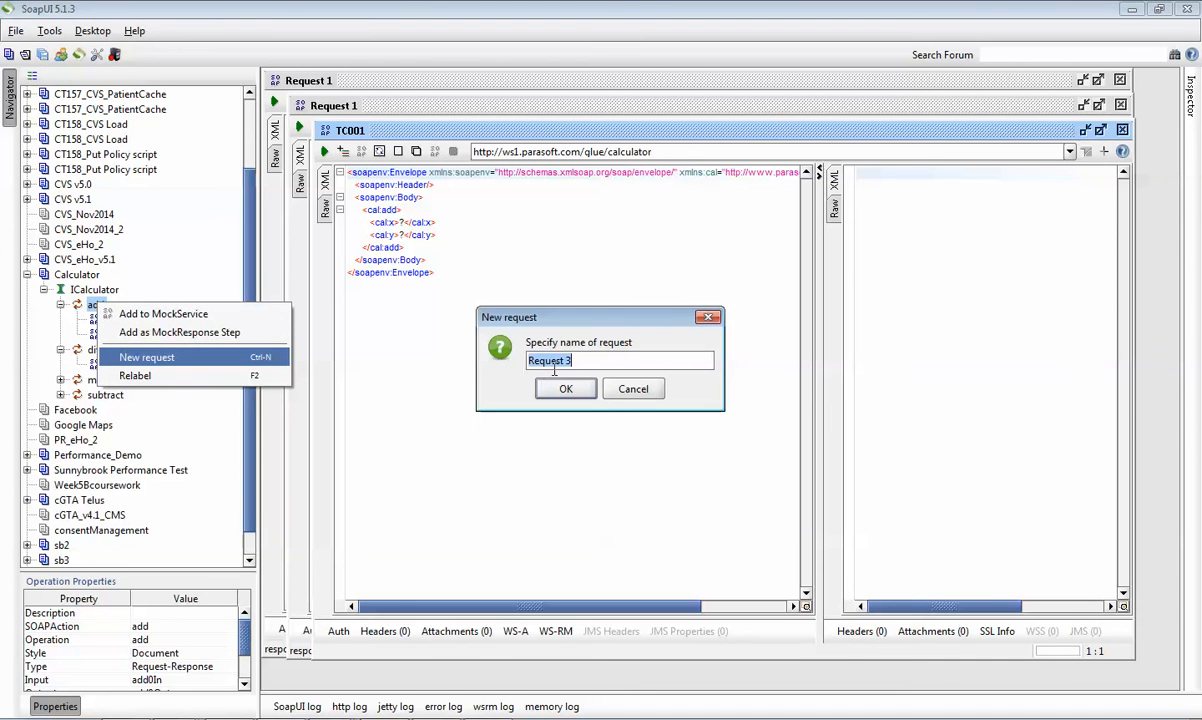
type("TC002")
left_click(565, 389)
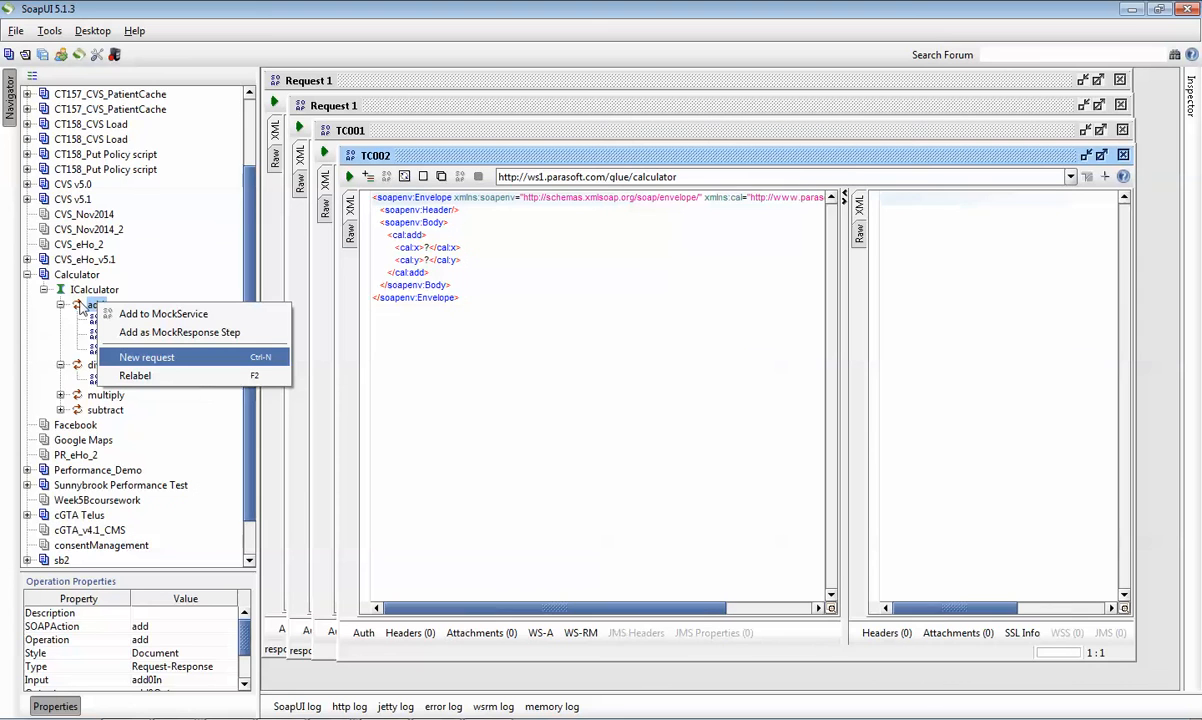
Review the requests listed under the add operation and bring up its Request 1
scroll(250, 227, "up", 2)
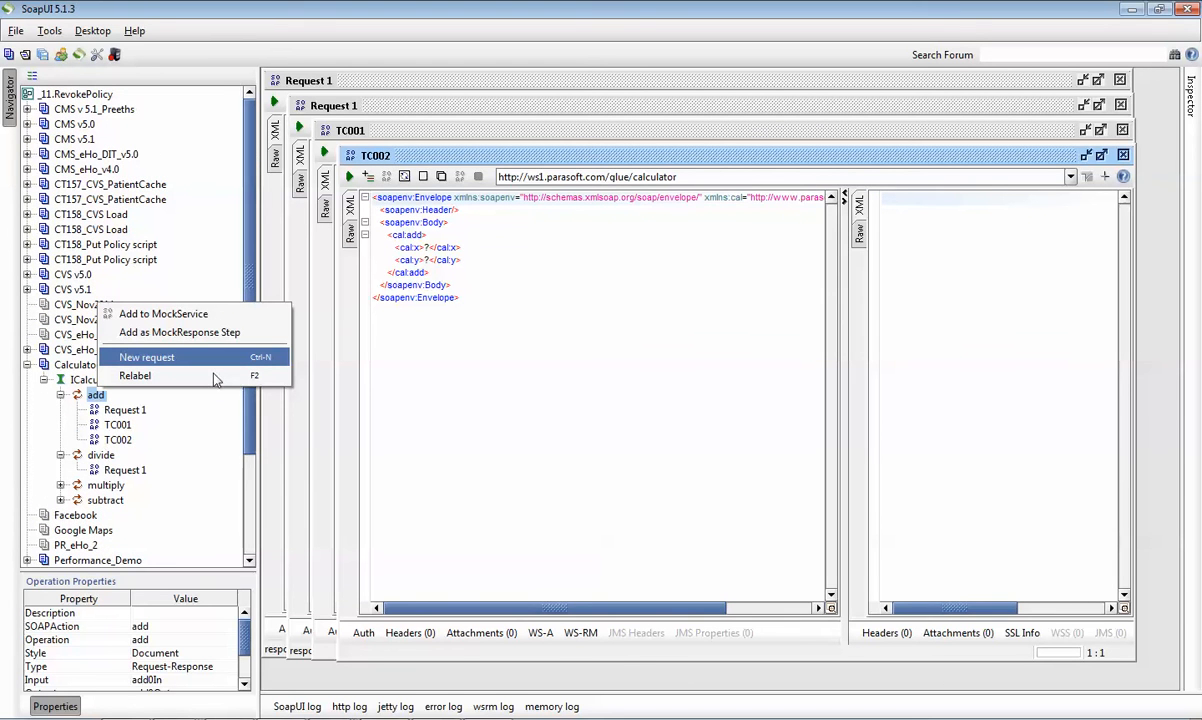
left_click(115, 408)
left_click(118, 425)
left_click(120, 440)
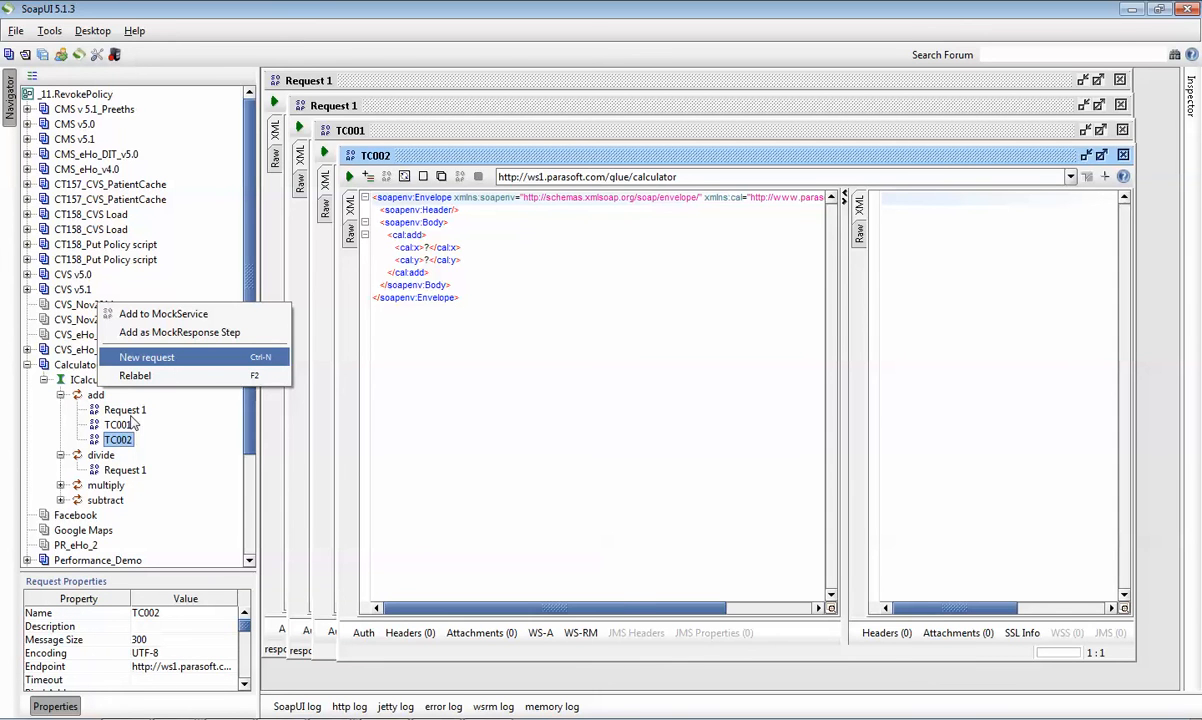
left_click(125, 410)
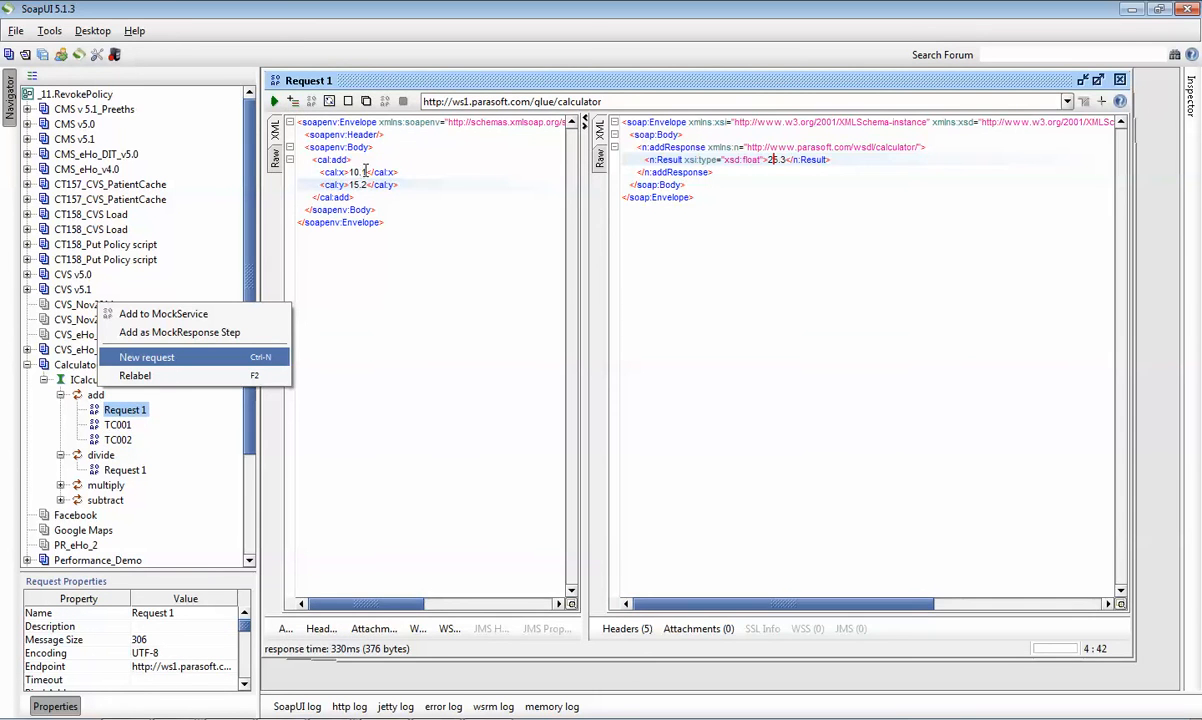
Open TC001 and fill in its add parameters with x set to -10 and y set to 0.001
double_click(117, 425)
left_click(400, 224)
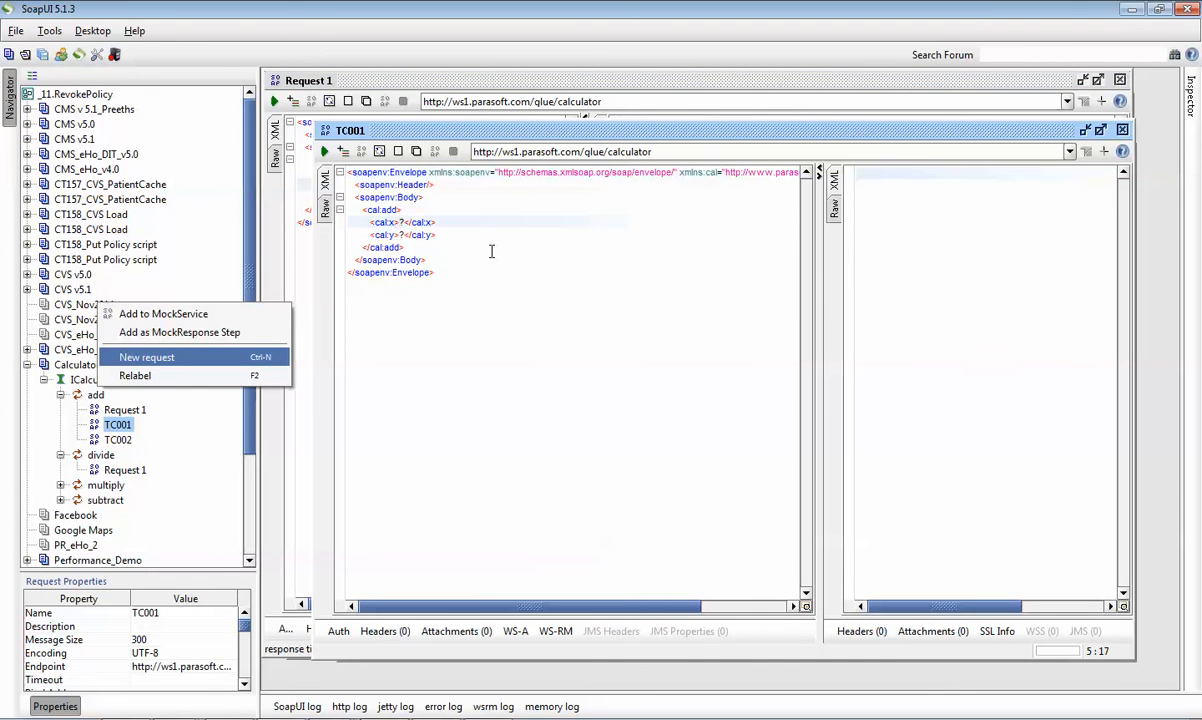
key("Delete")
type("-10")
key("Left")
key("Left")
key("Left")
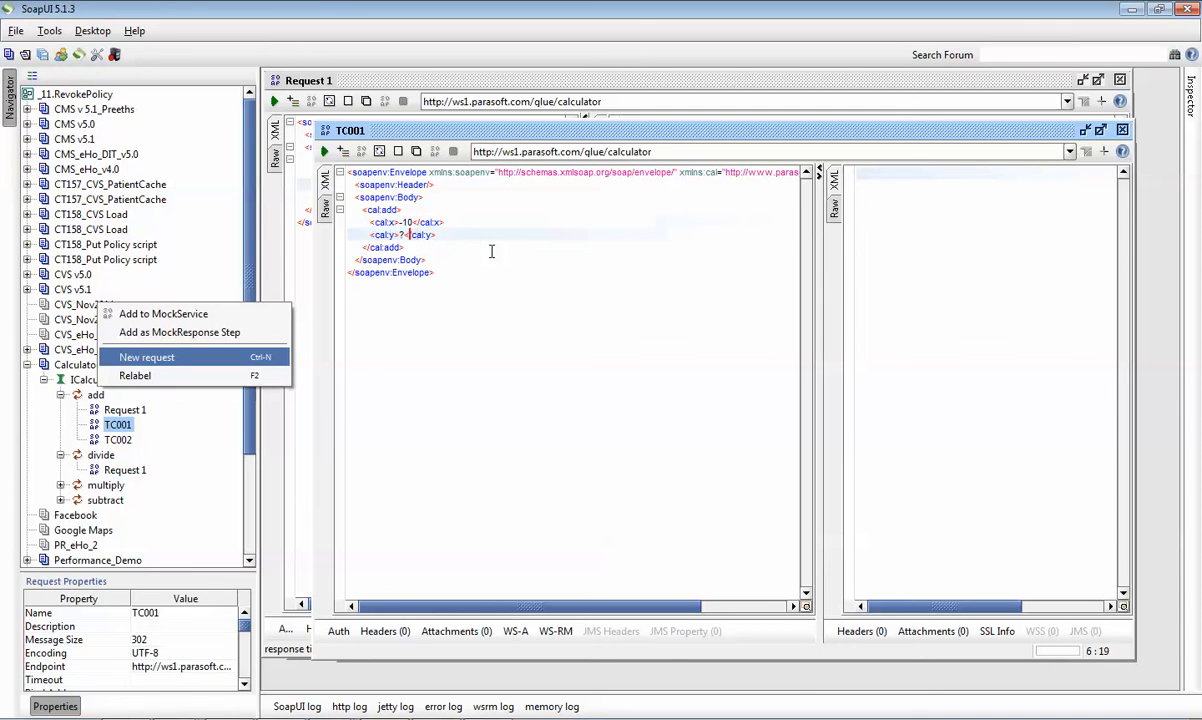
key("Down")
key("Delete")
type("0.001")
Open TC002 and set x to 1 followed by 24 zeros and y to 1 followed by 21 zeros
double_click(117, 440)
left_click(427, 247)
key("BackSpace")
type("100")
type("0000000000000000000000")
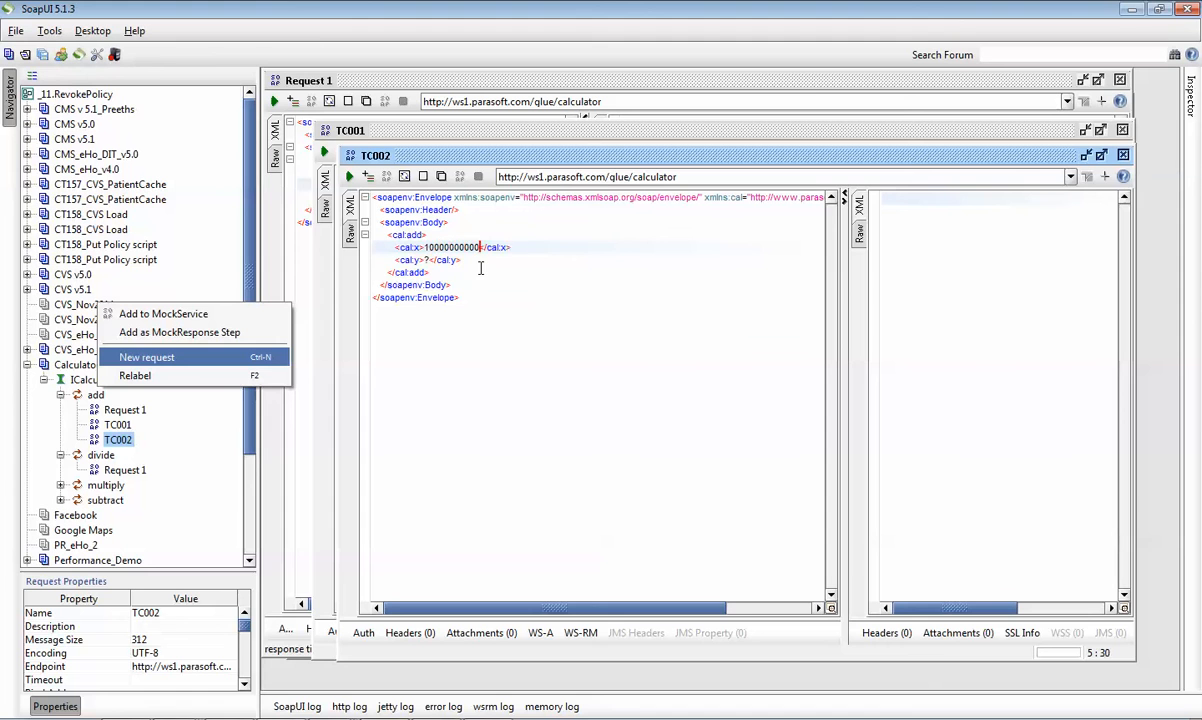
left_click(428, 261)
key("BackSpace")
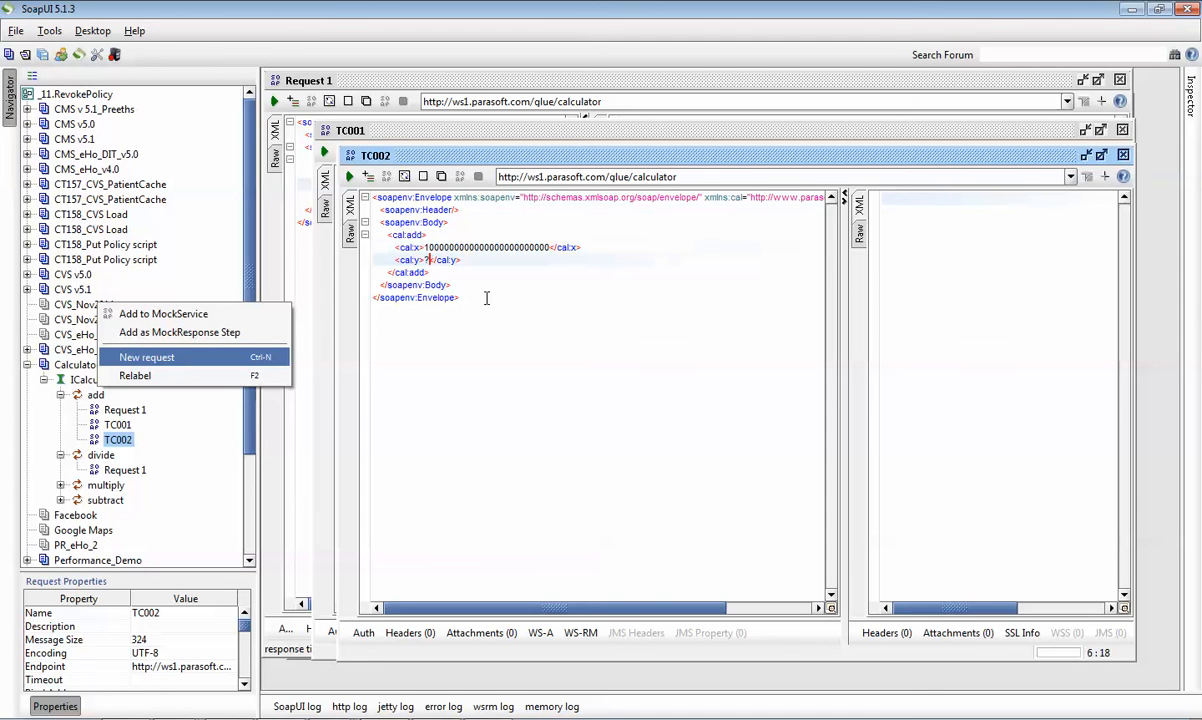
type("1000000000000000000000")
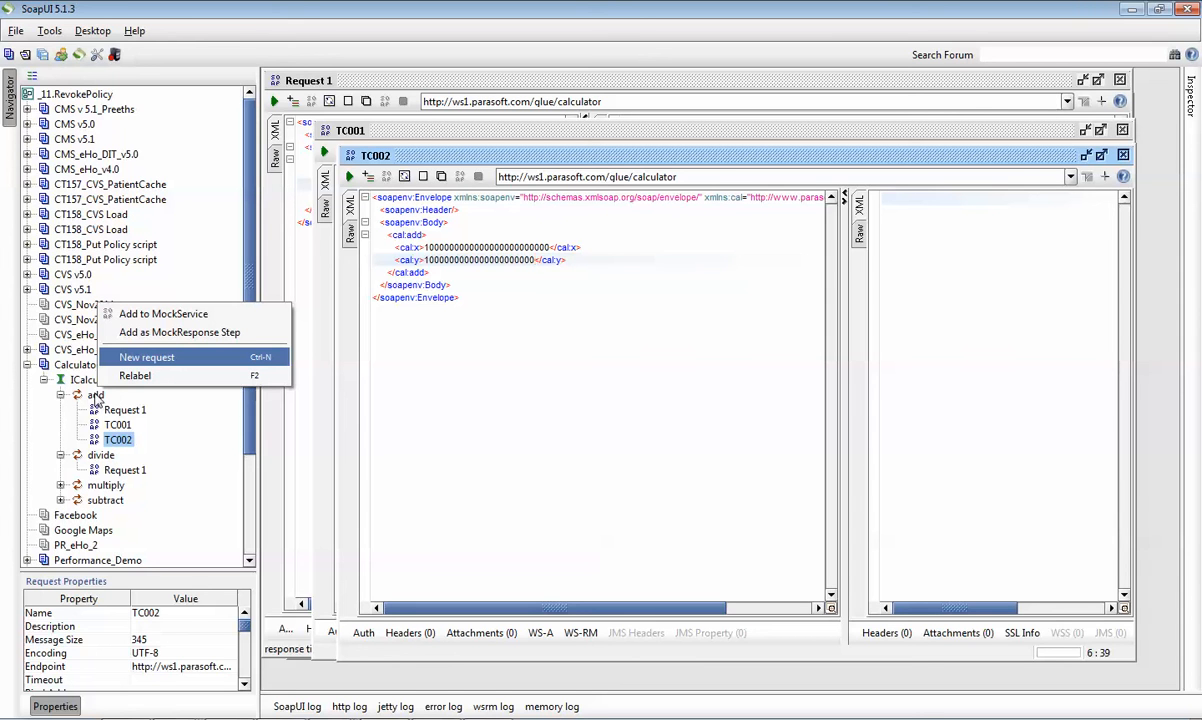
Submit the TC002 and TC001 requests and close each request editor after its response
left_click(349, 176)
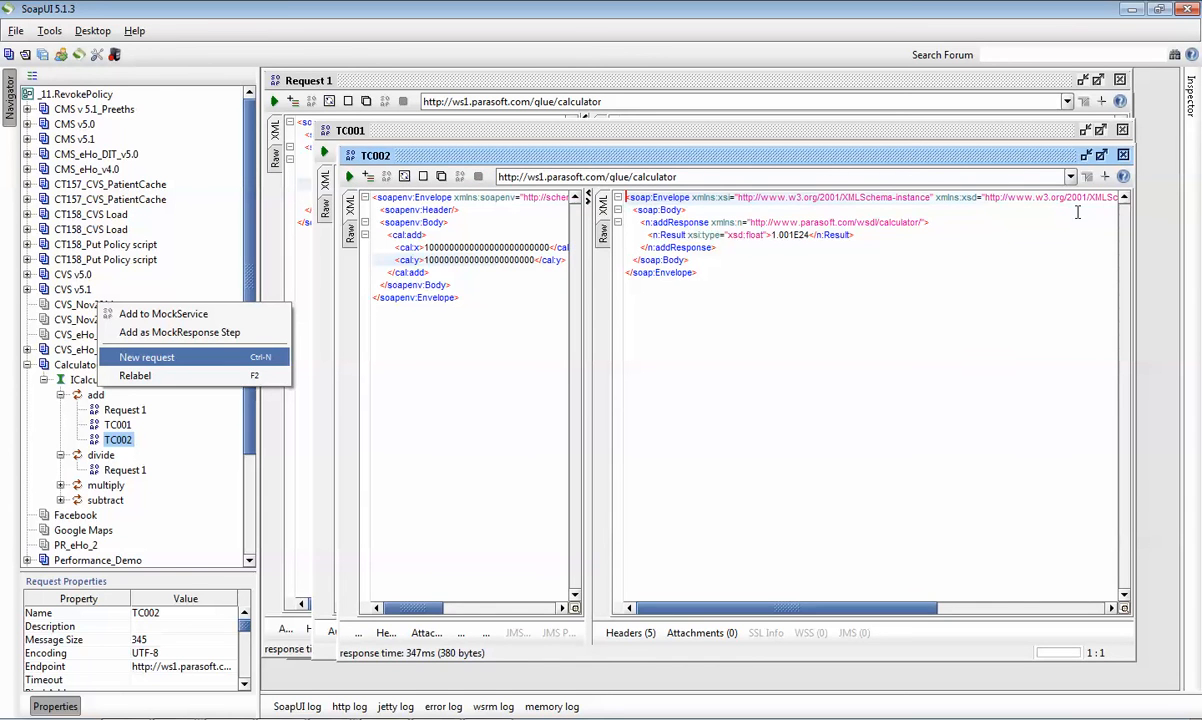
left_click(1122, 155)
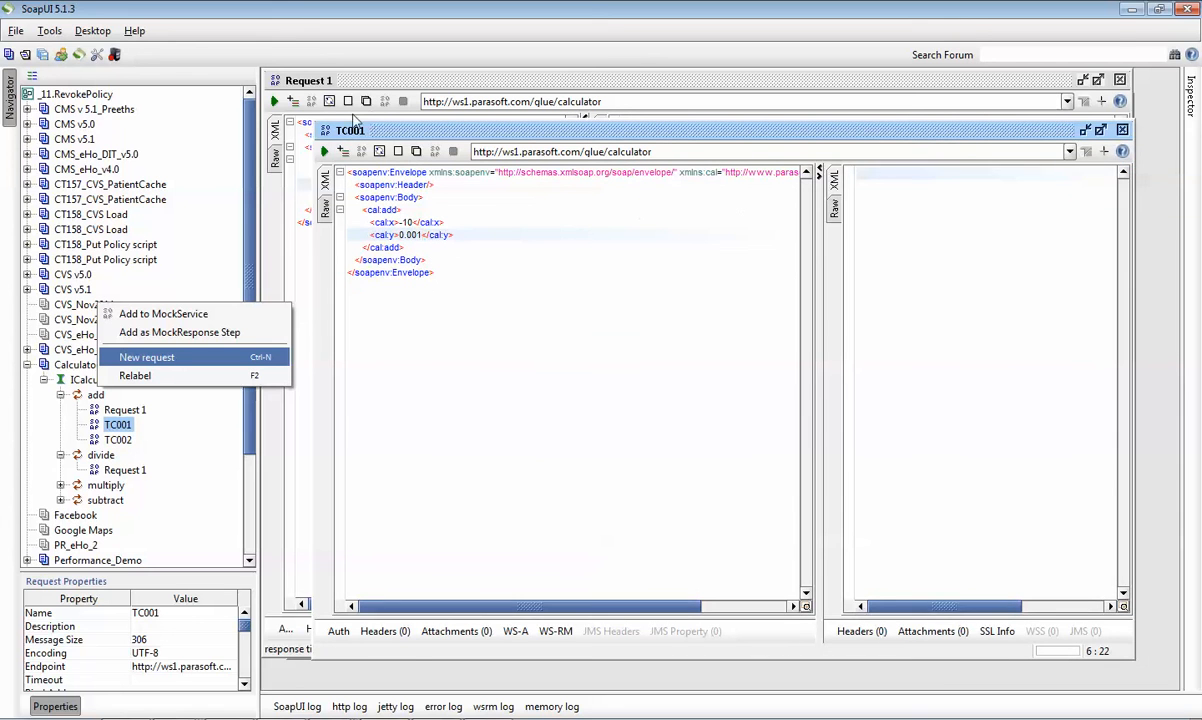
left_click(324, 151)
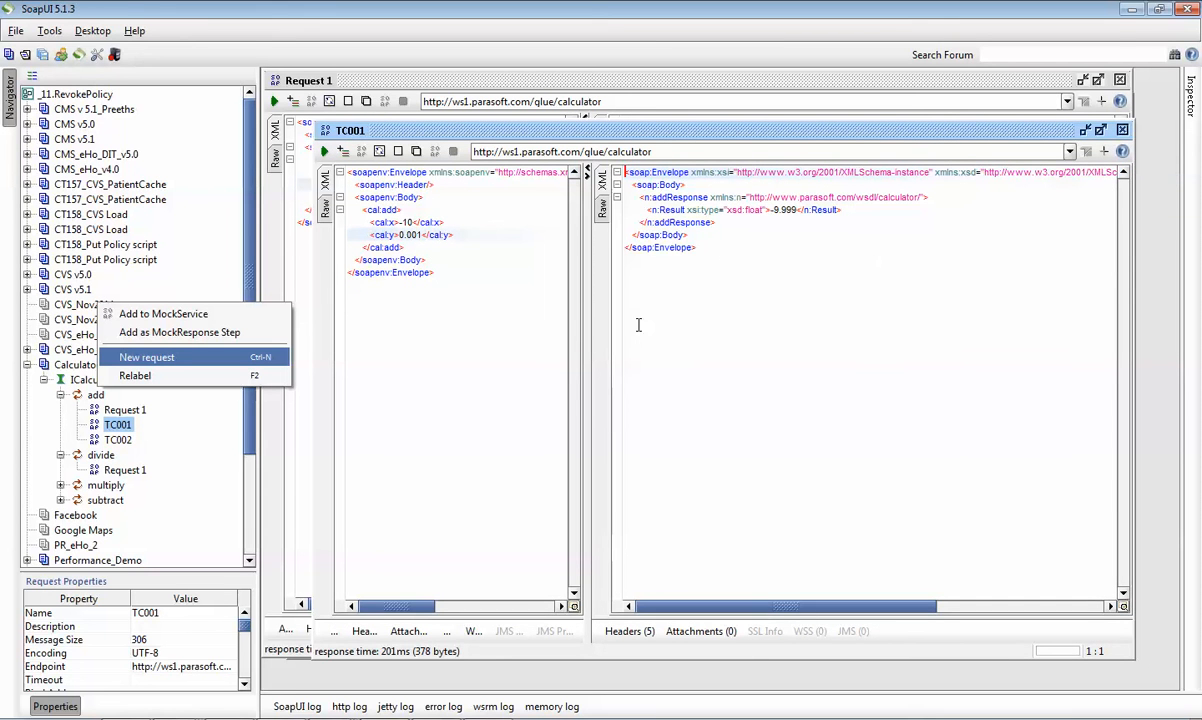
left_click(1122, 131)
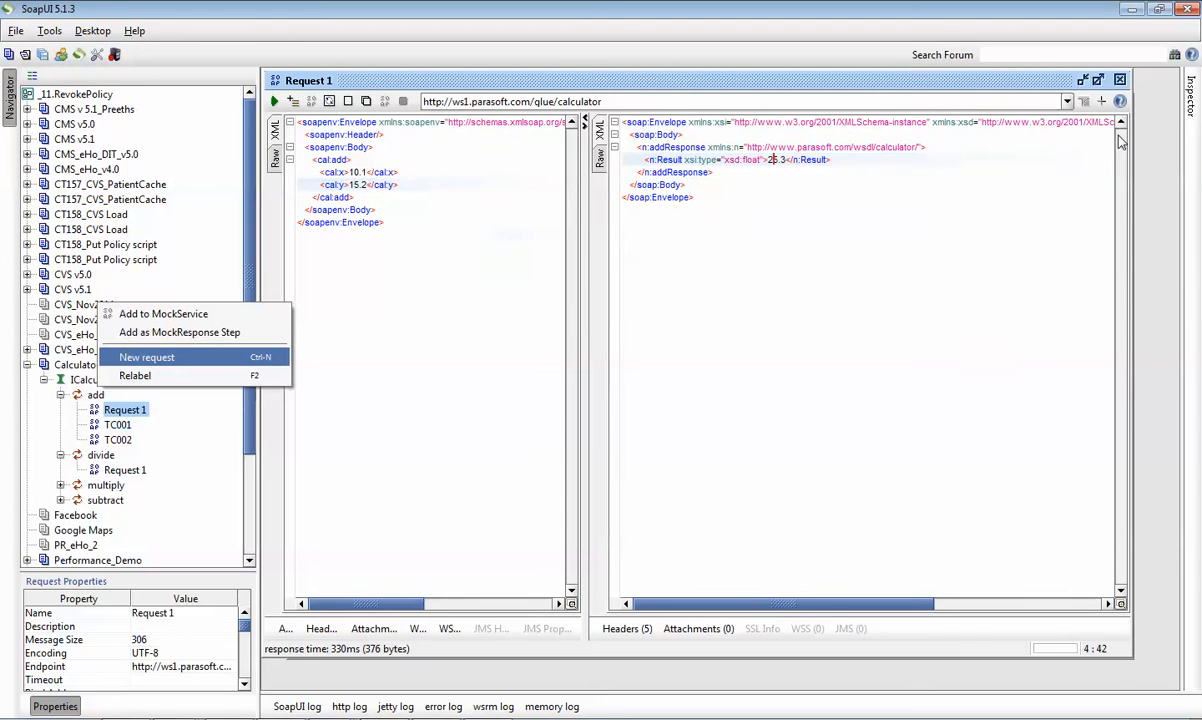
right_click(133, 410)
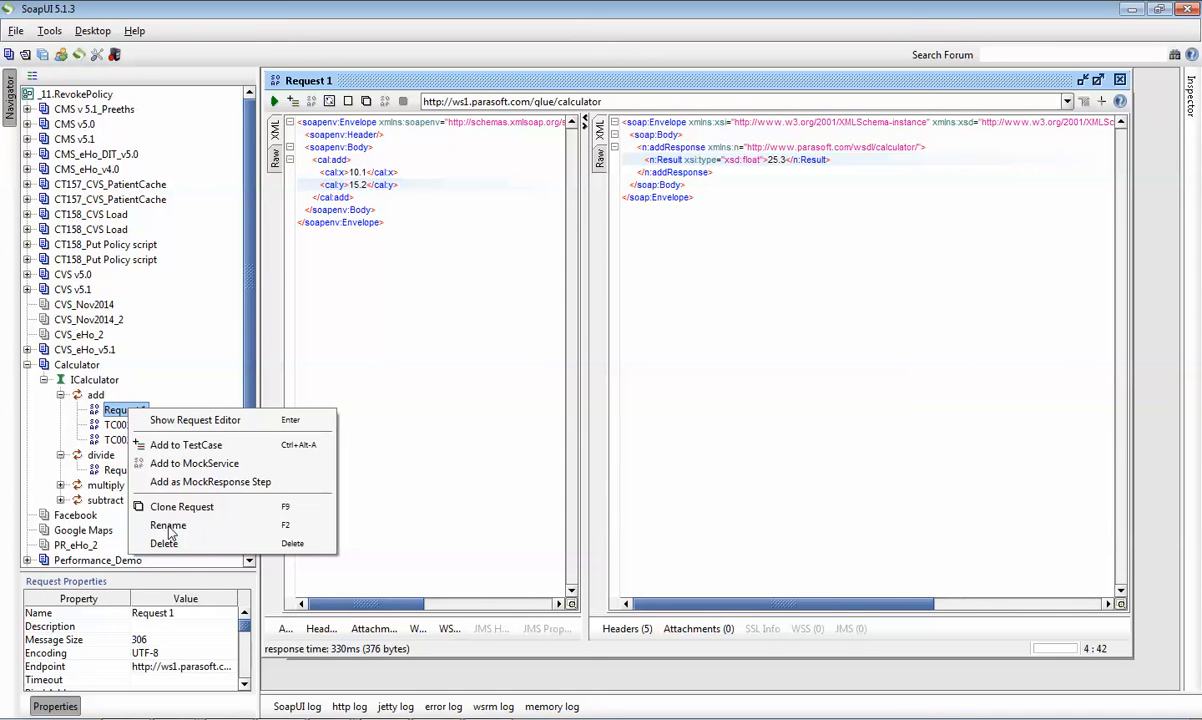
left_click(1131, 9)
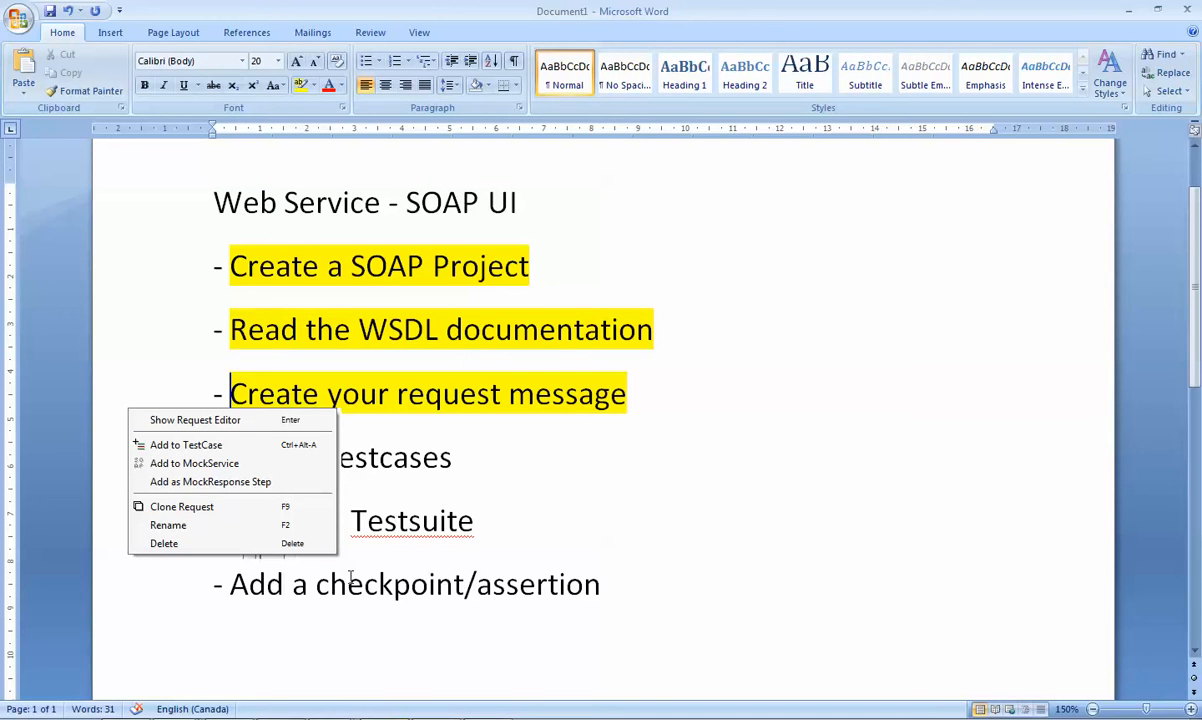
left_click(1130, 9)
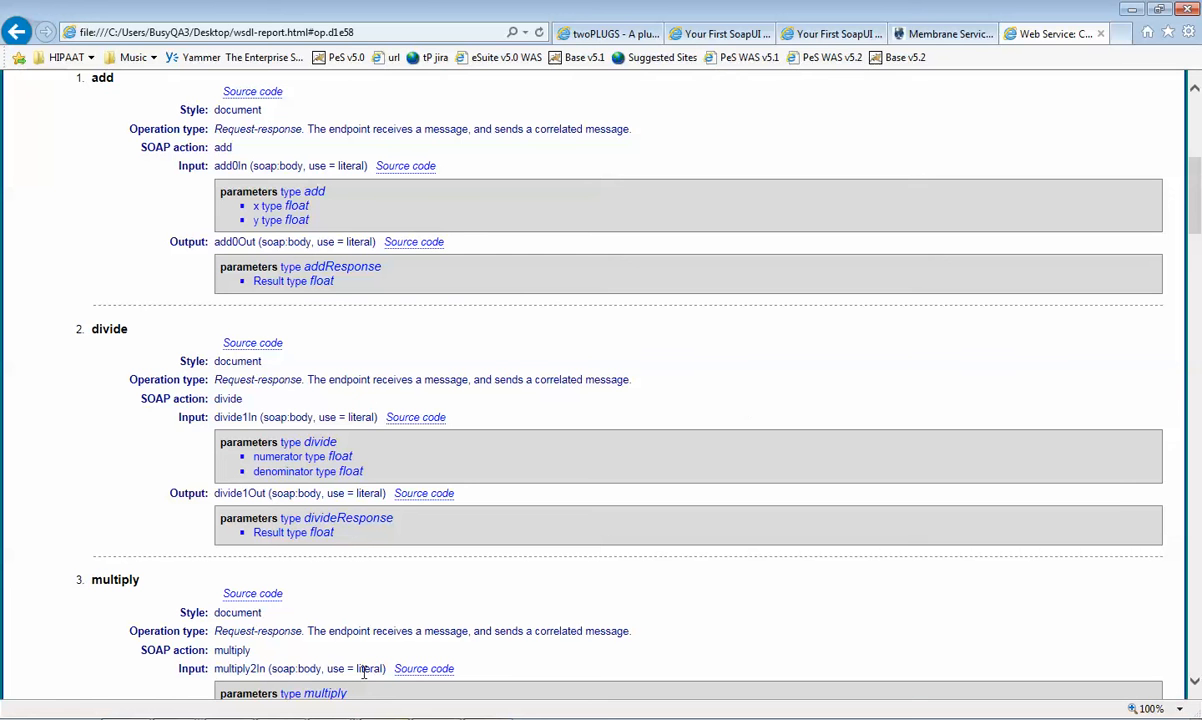
left_click(352, 718)
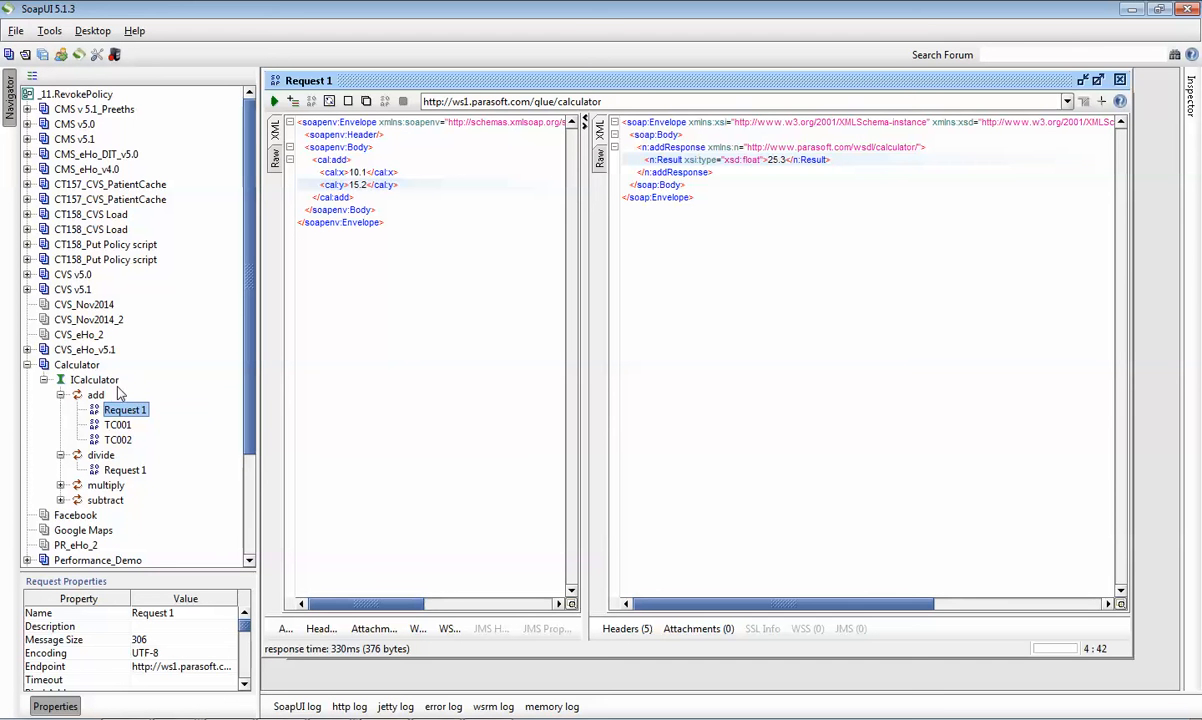
Rename Request 1 of the add operation to TC003
right_click(118, 408)
left_click(165, 523)
type("TC003")
key("Return")
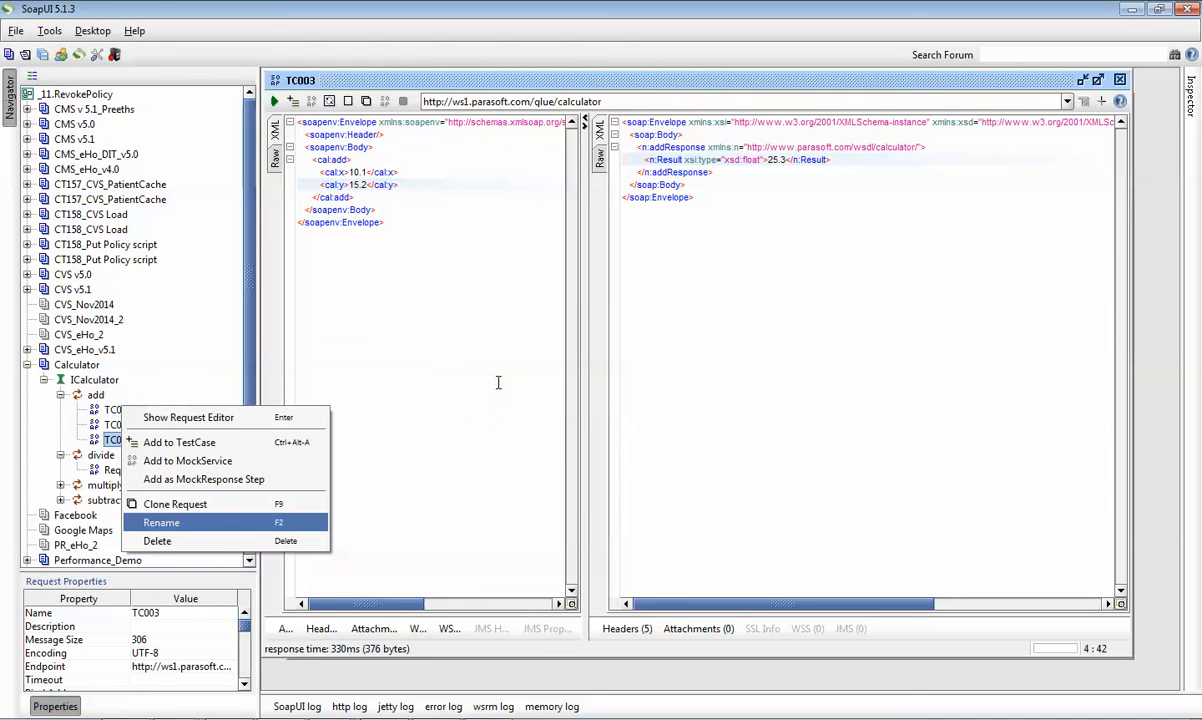
left_click_drag(250, 265, 262, 343)
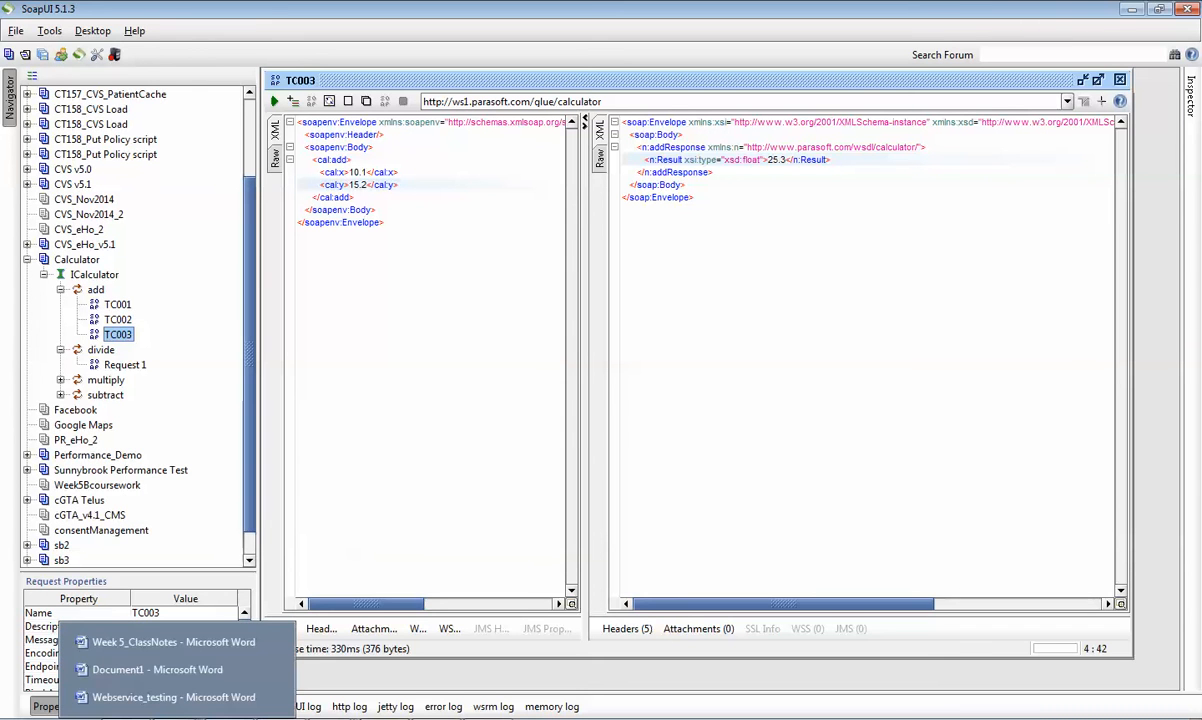
Switch to Document1 in Word and highlight the "Create testcases" checklist item in yellow
left_click(188, 670)
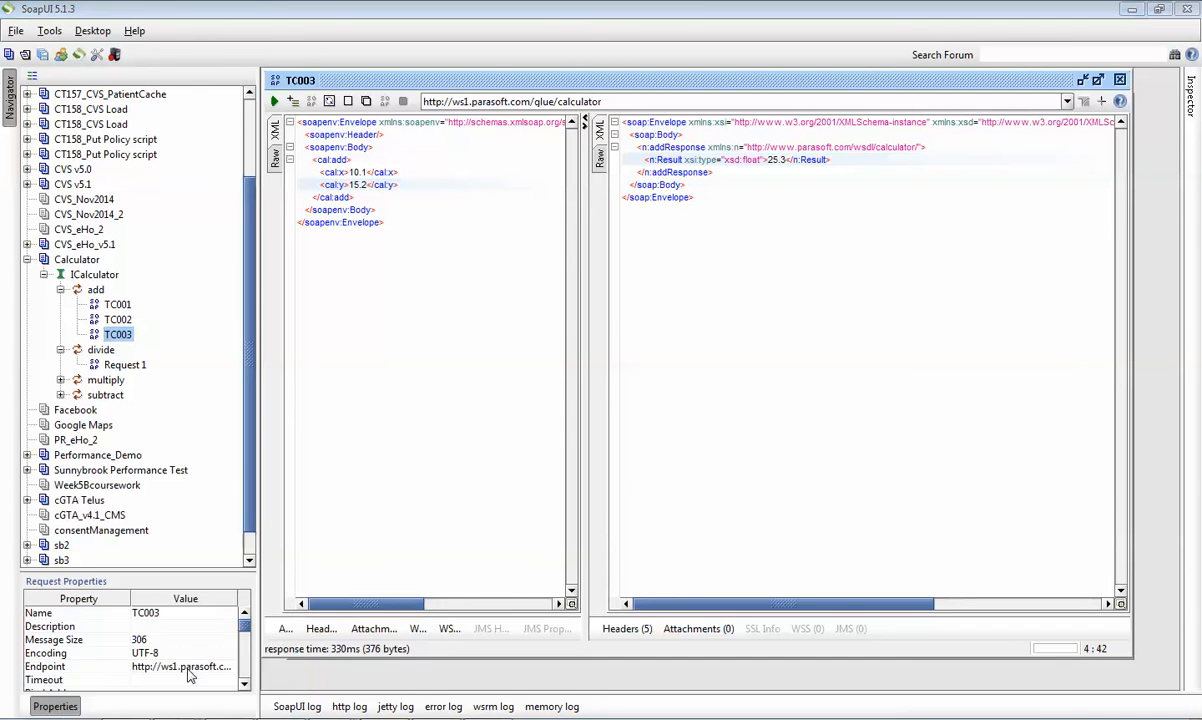
left_click_drag(458, 457, 268, 457)
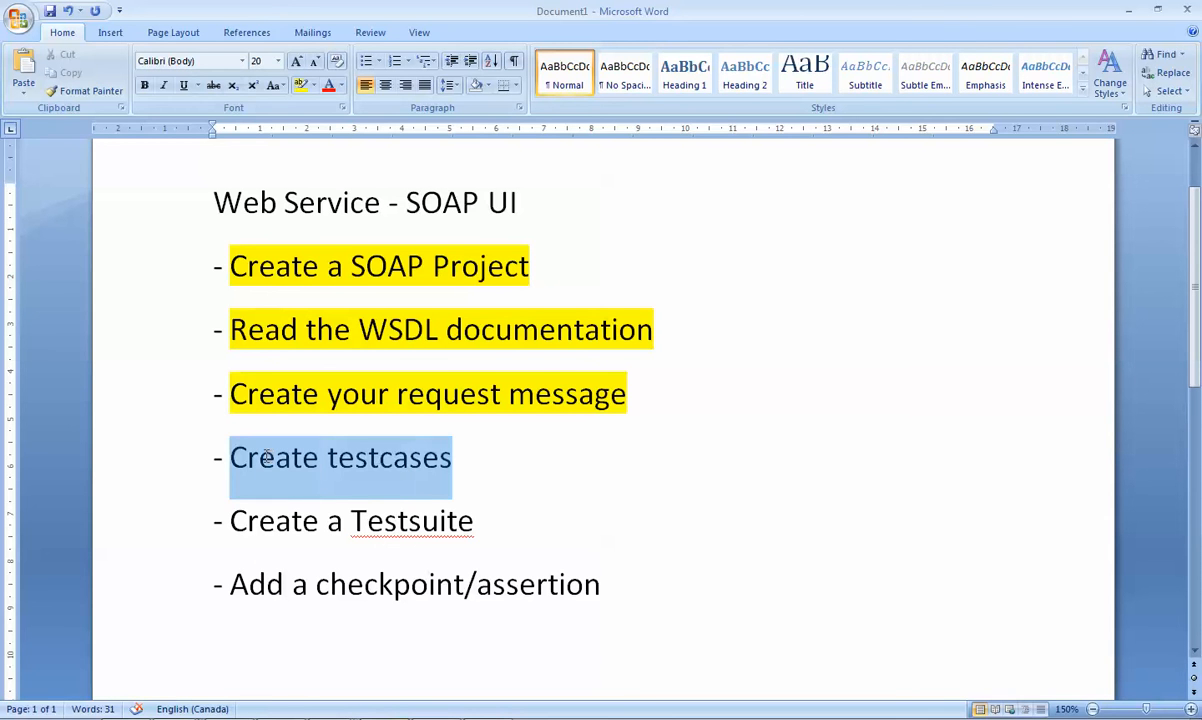
left_click(300, 86)
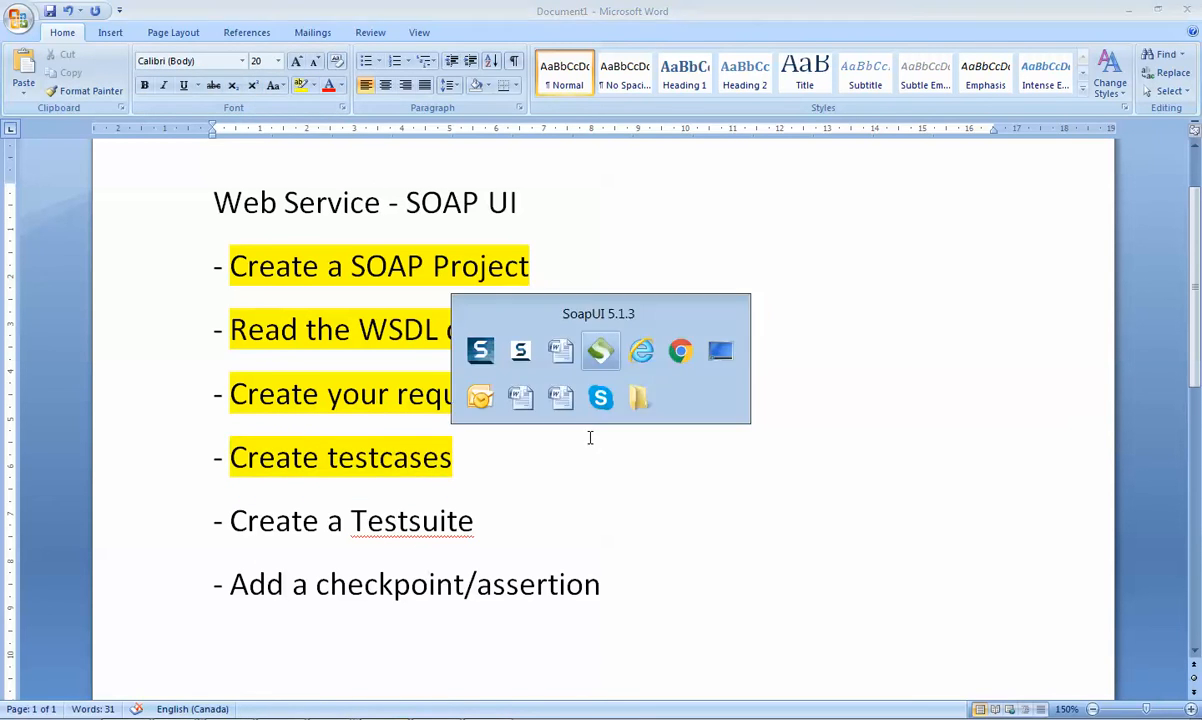
Switch to SoapUI and open the add operation's TC001, TC002 and TC003 requests to review their messages
key("alt+Tab")
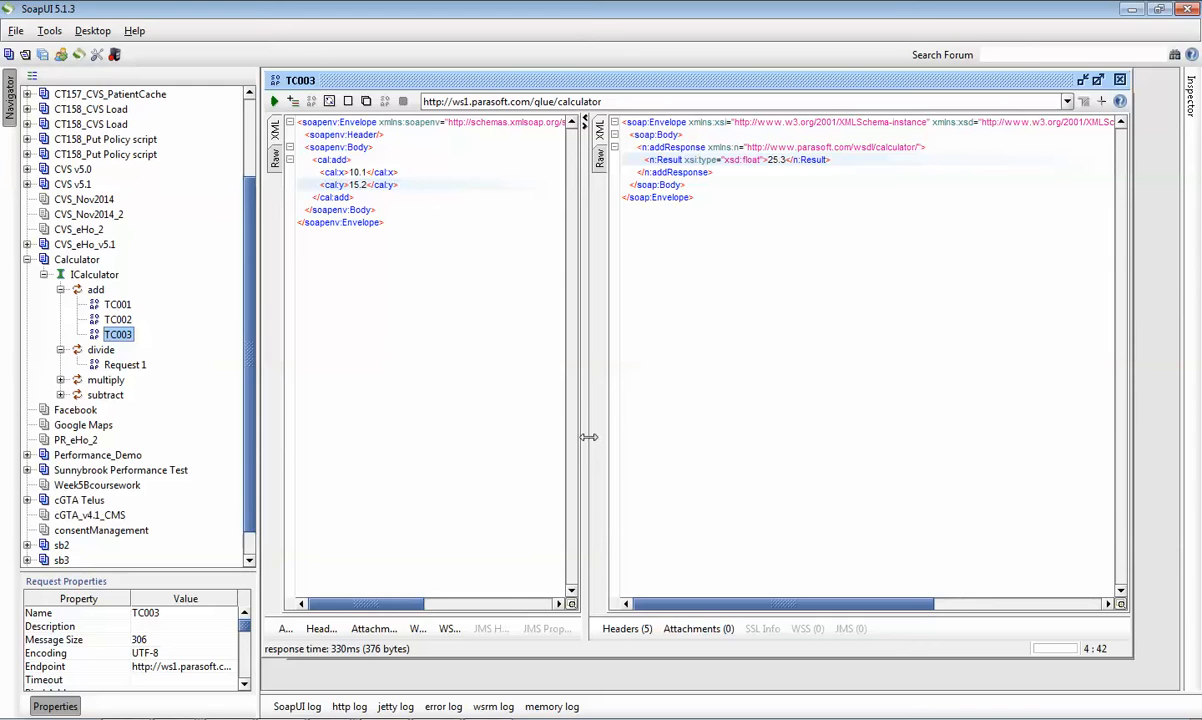
double_click(117, 304)
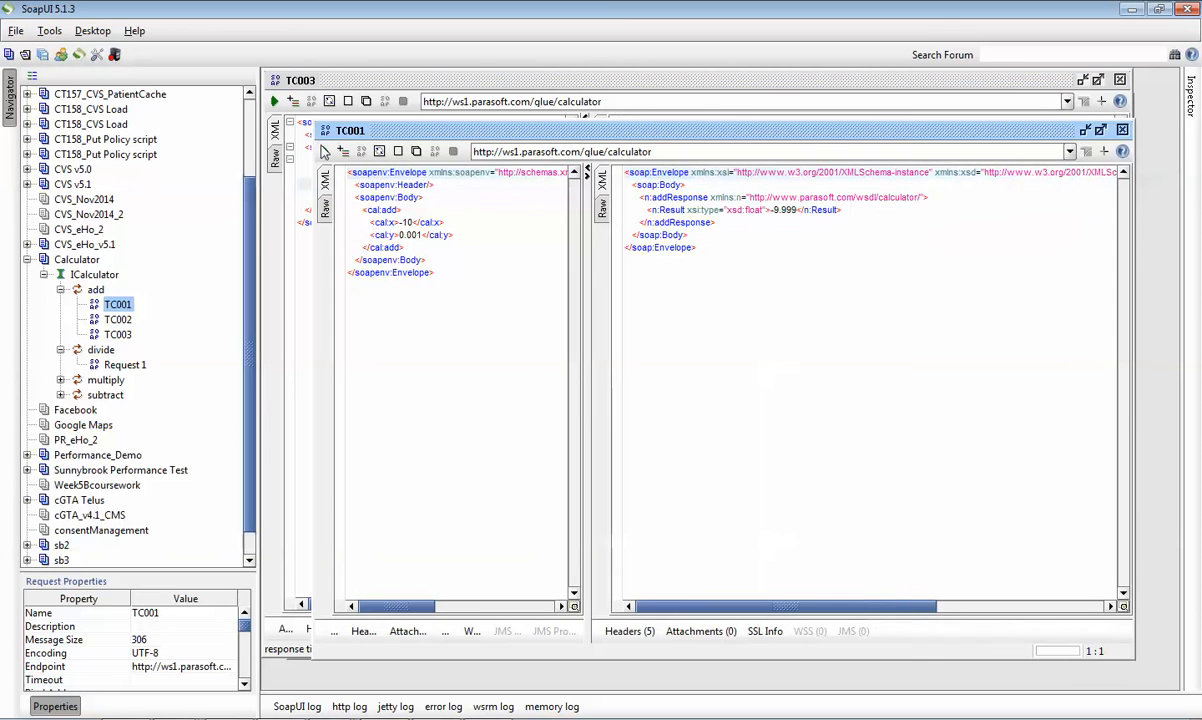
double_click(117, 319)
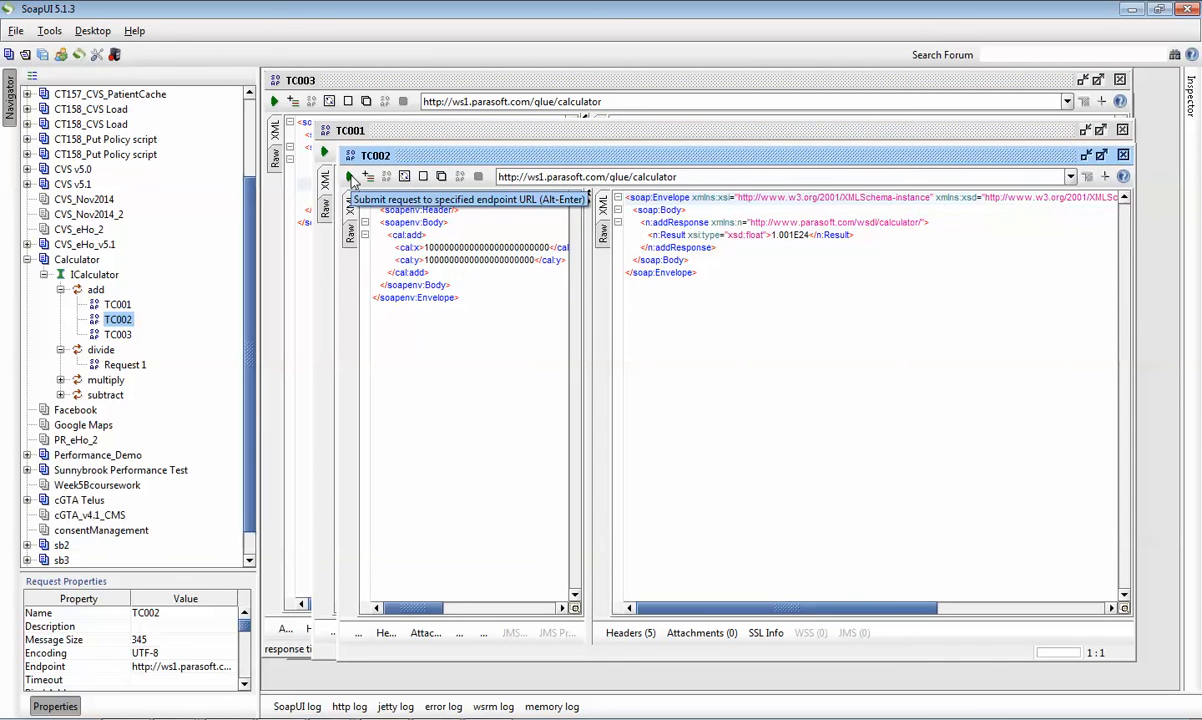
double_click(117, 334)
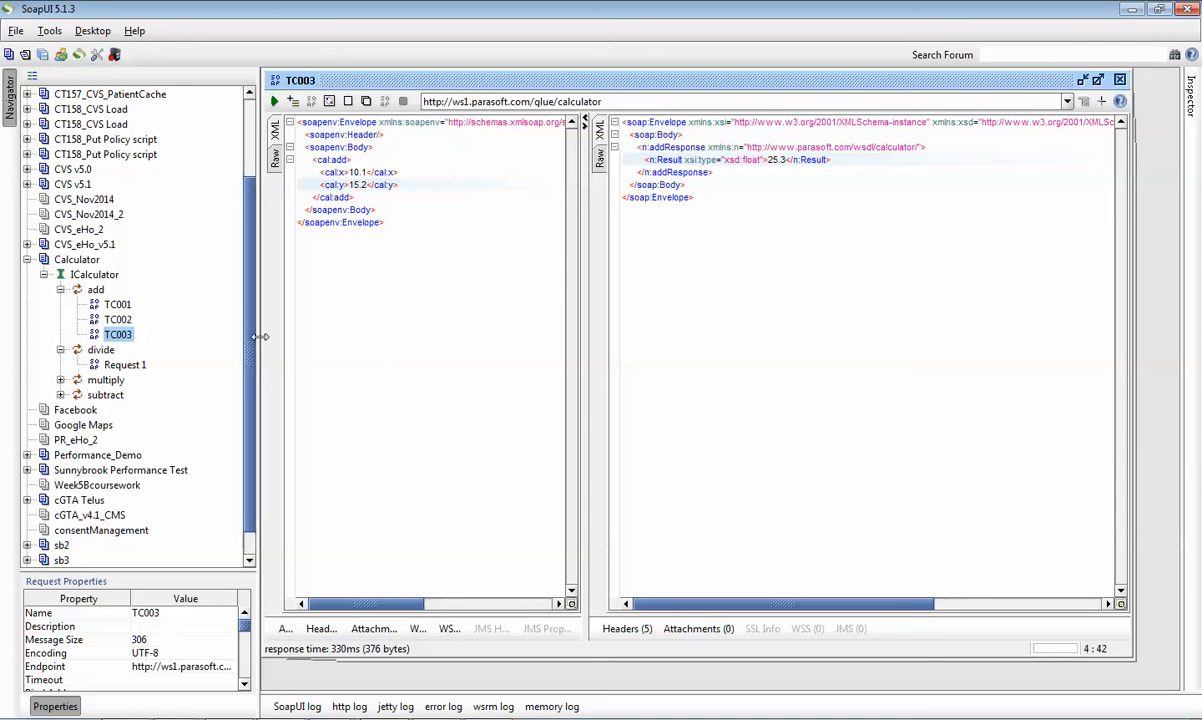
Examine the consentManagementBinding structure of the CMS v5.1 and CMS v5.0 projects, including the requests under ConsentManagement in CMS v5.0
left_click_drag(245, 287, 219, 193)
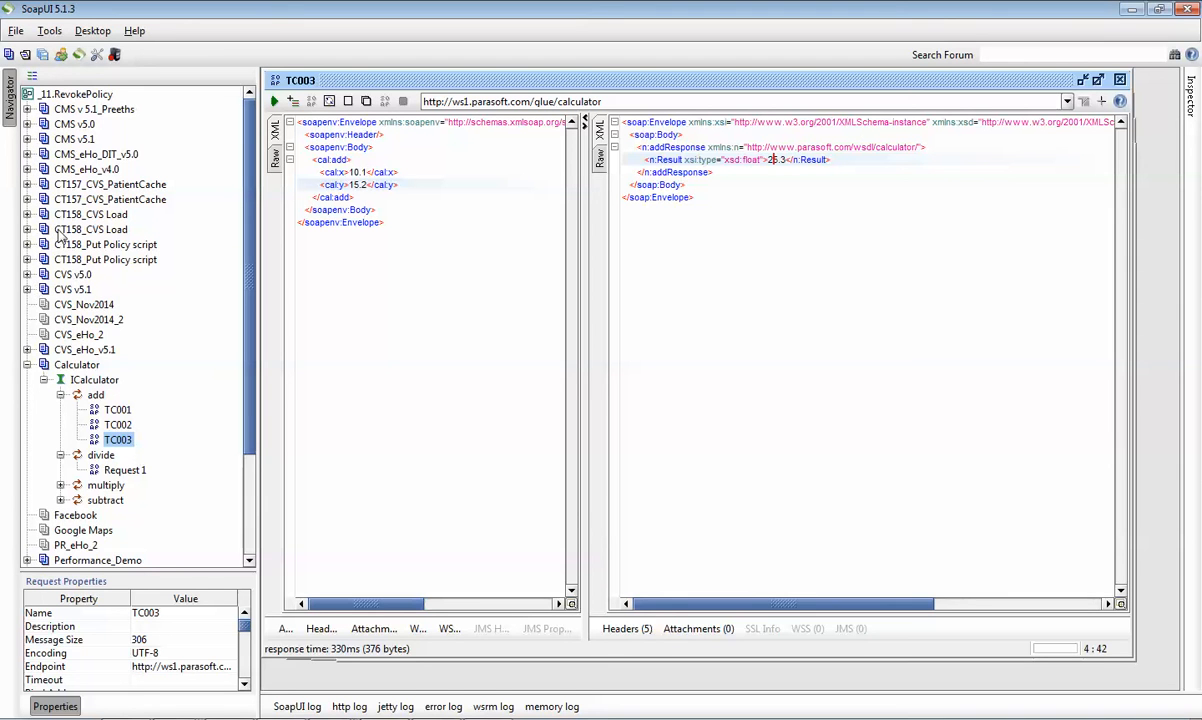
left_click(27, 139)
left_click(44, 155)
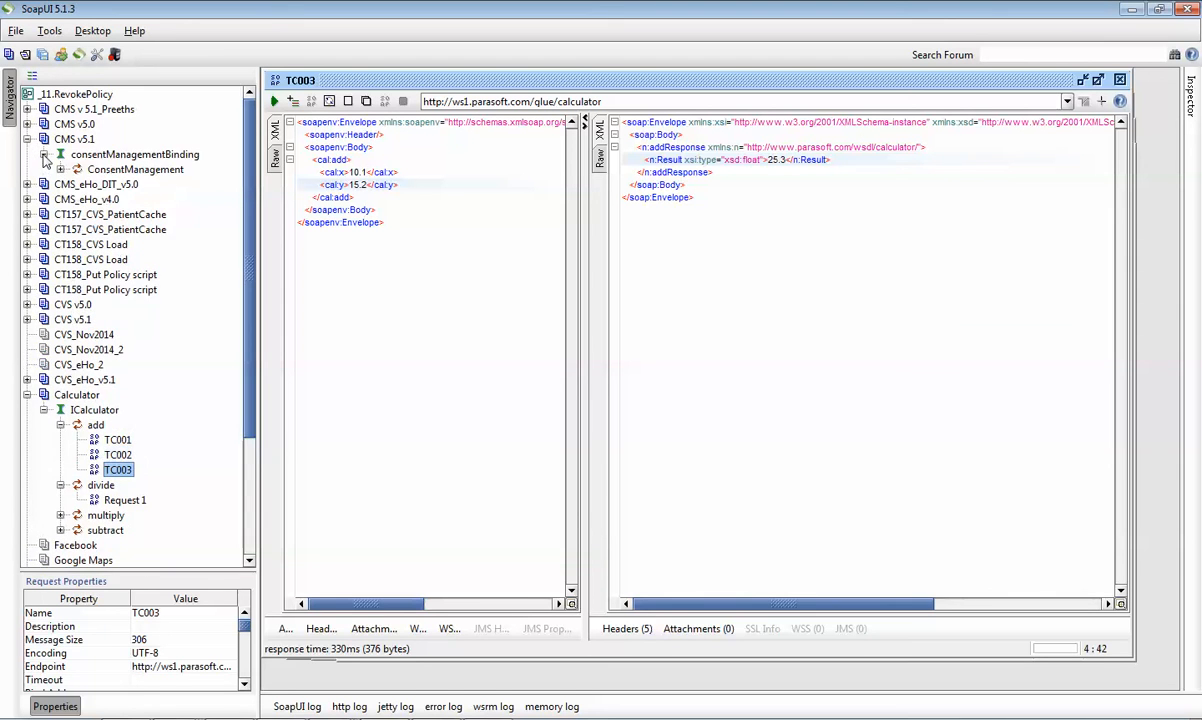
left_click(60, 170)
left_click(60, 170)
left_click(27, 139)
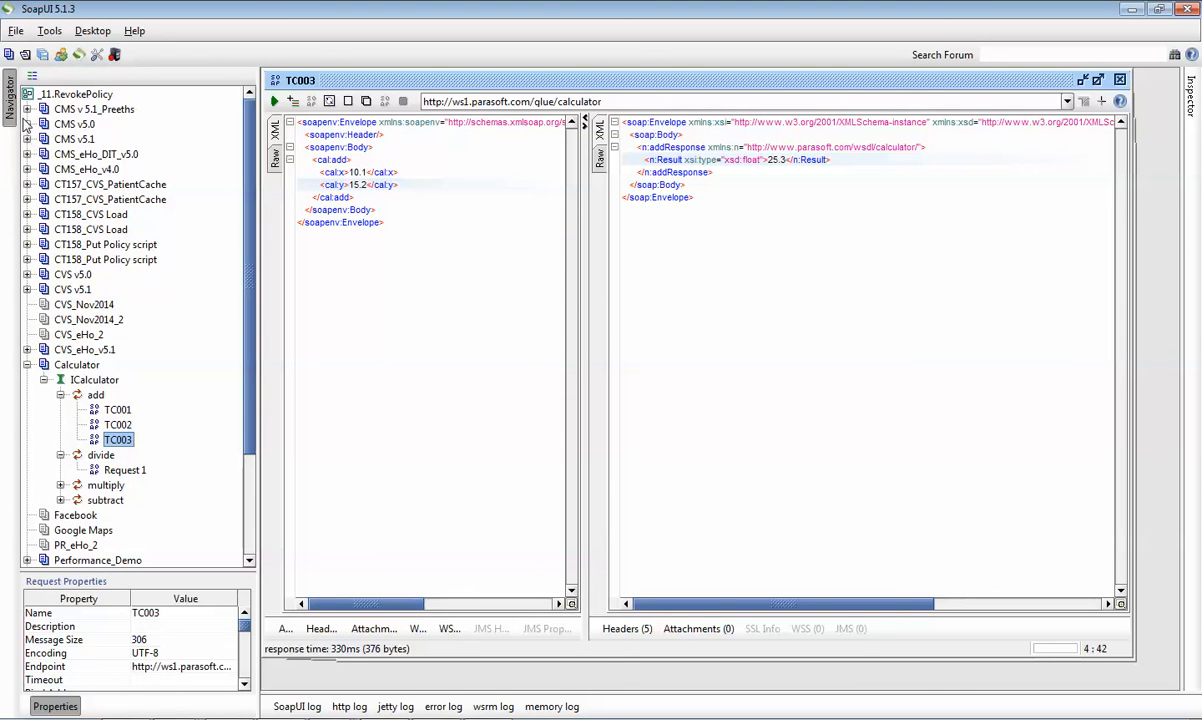
left_click(27, 124)
left_click(44, 139)
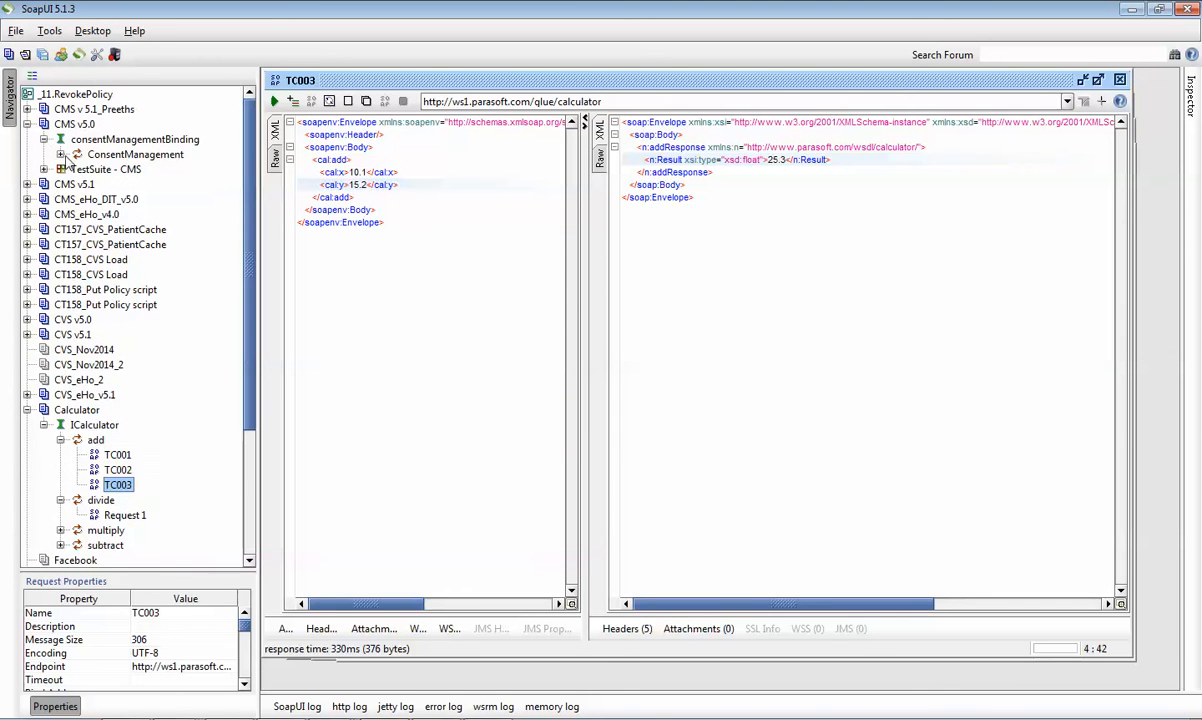
left_click(60, 155)
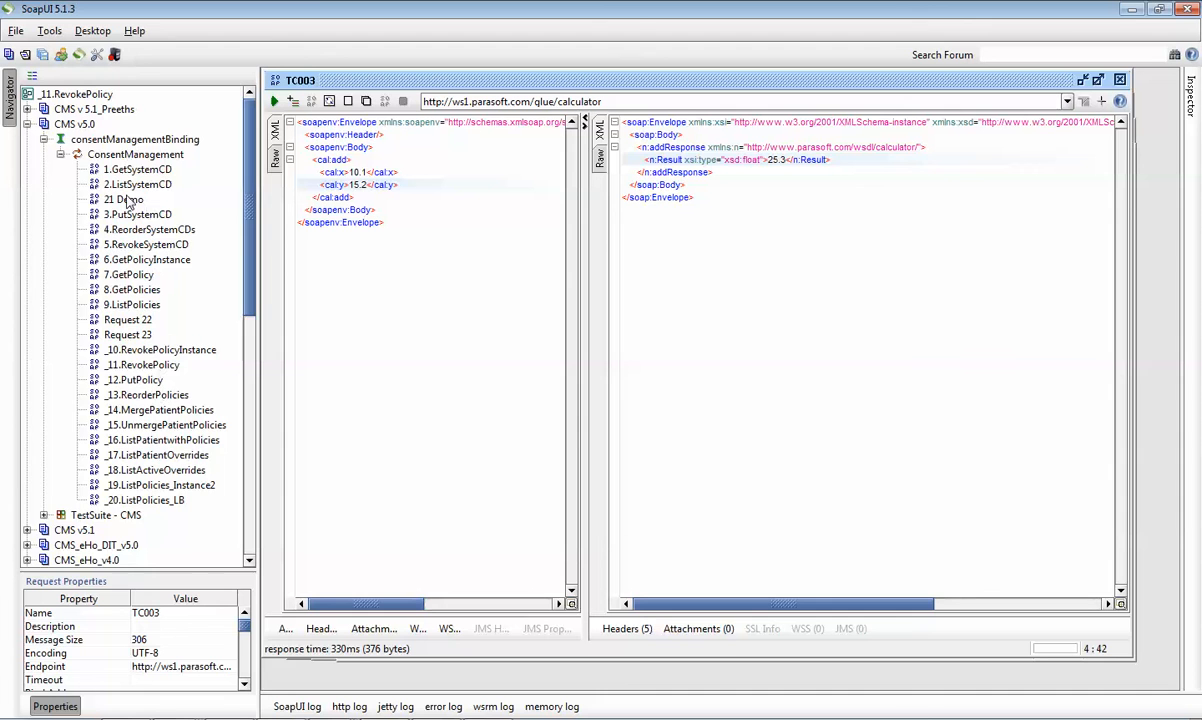
left_click(43, 139)
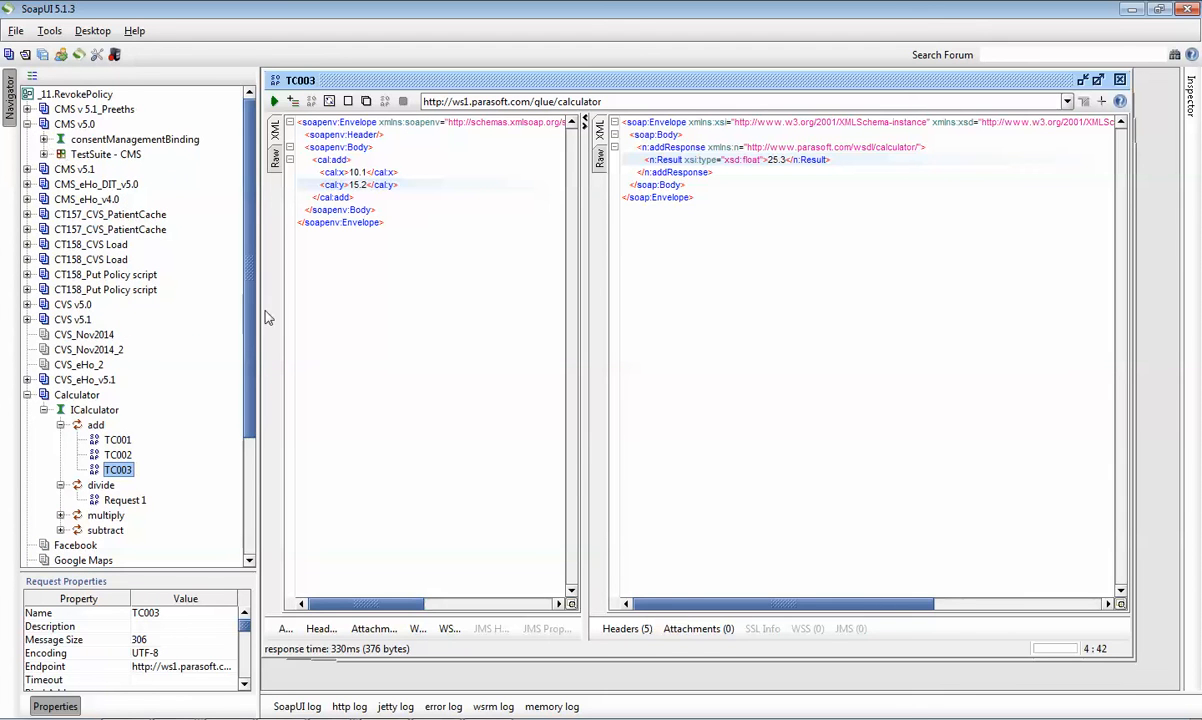
Start adding the TC001 request to a test case, creating a test suite named TestSuite 1 for it
scroll(232, 292, "down", 2)
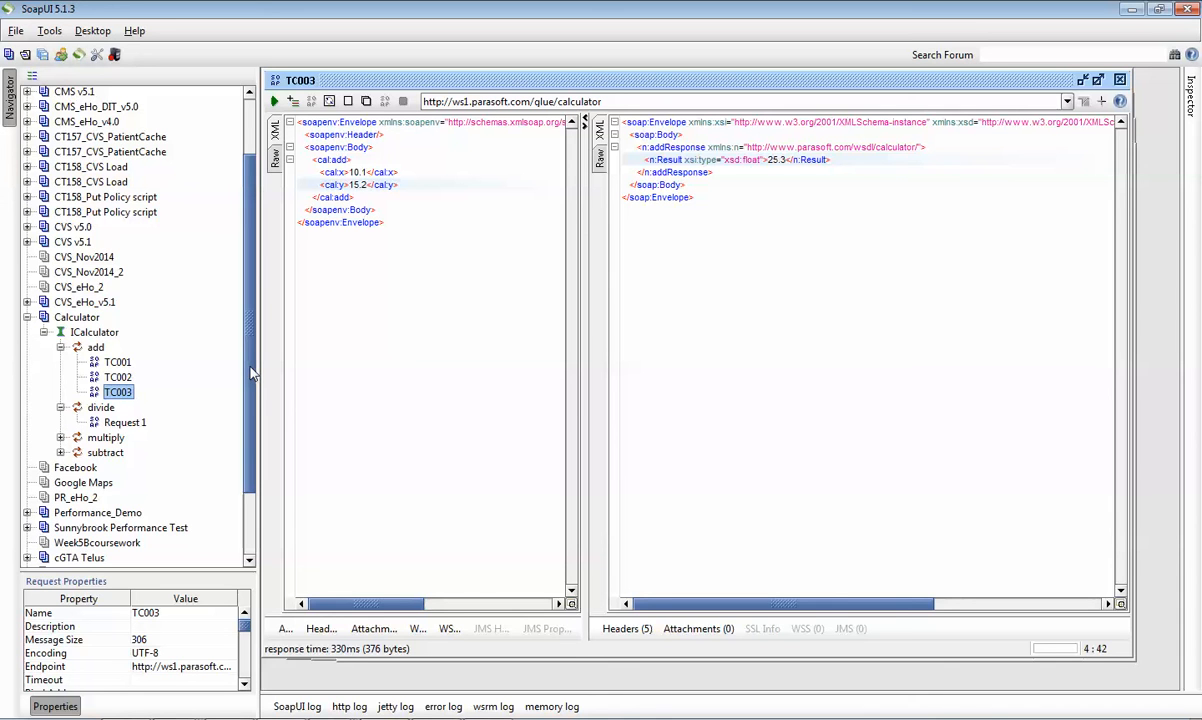
left_click(118, 362)
right_click(120, 364)
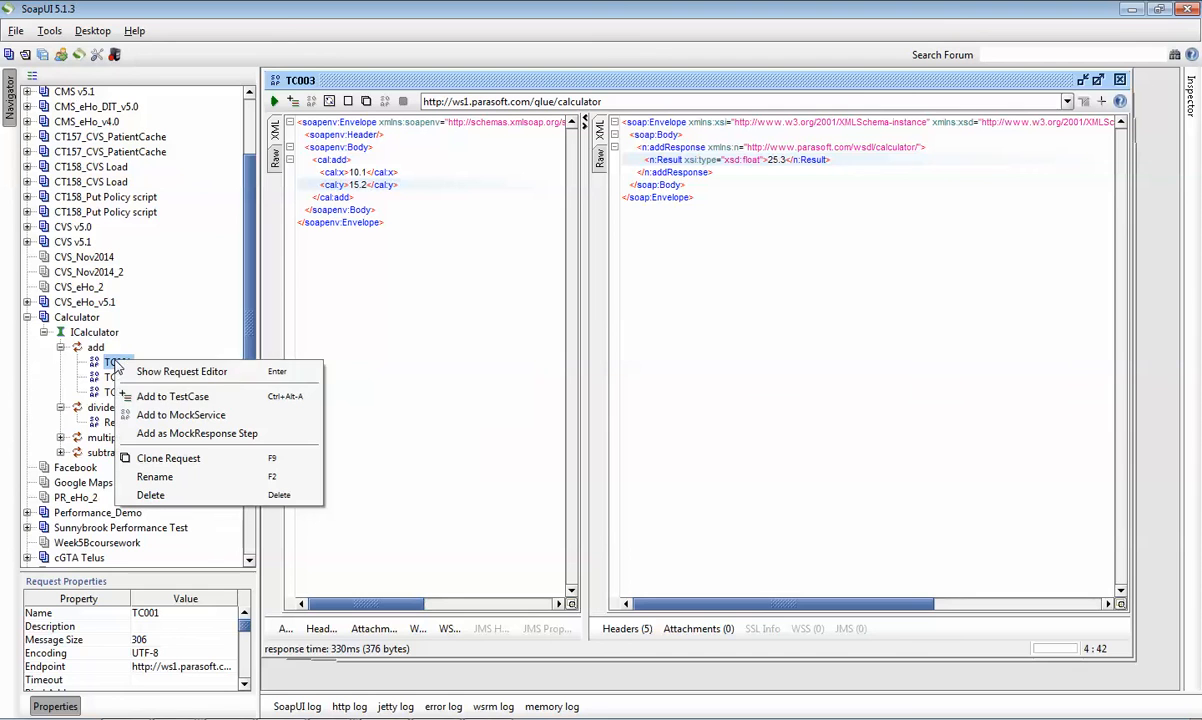
left_click(178, 398)
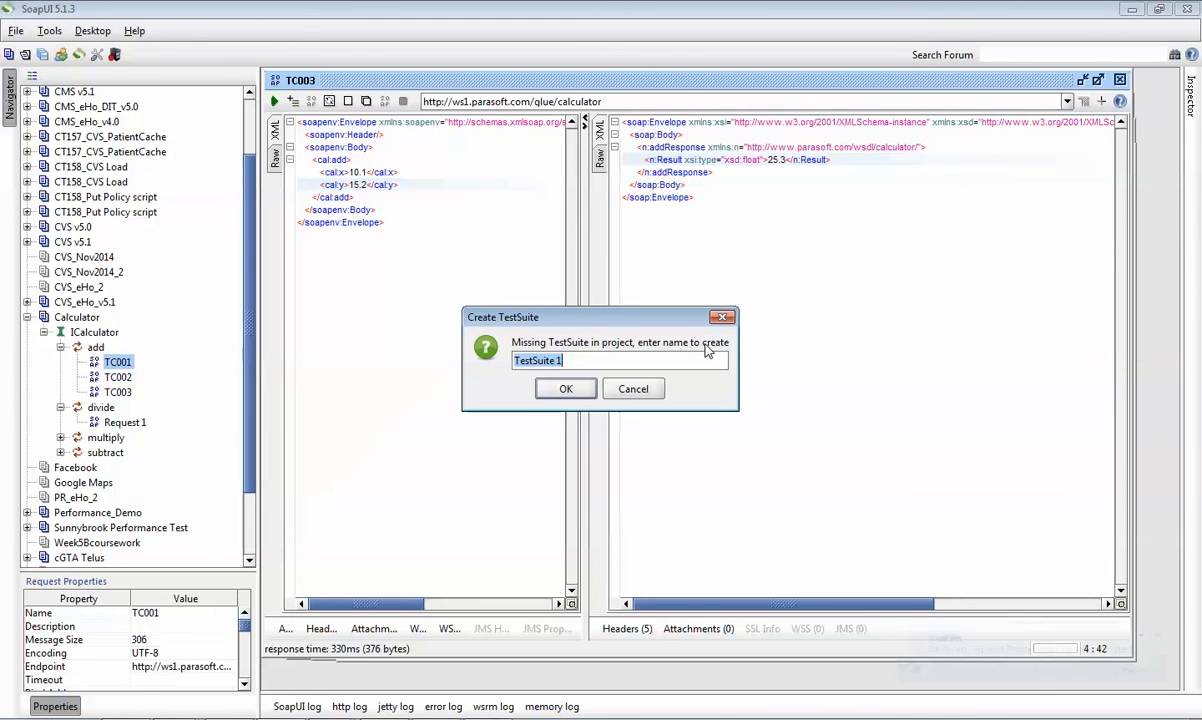
left_click(565, 392)
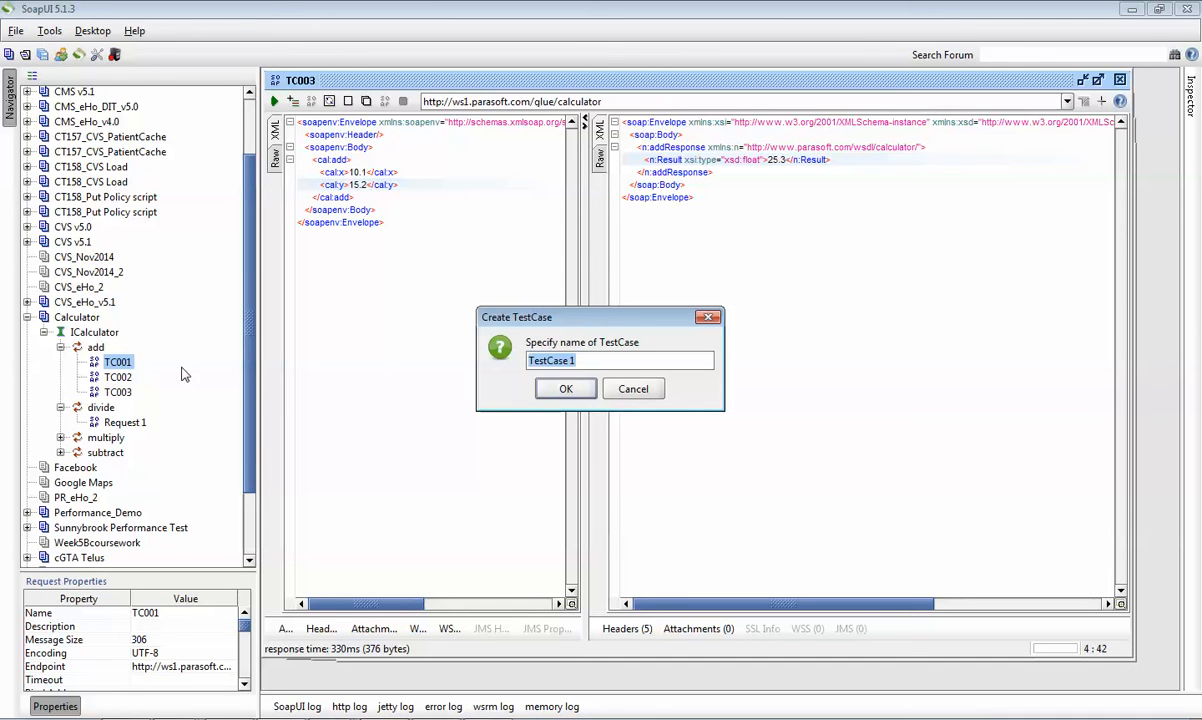
Name the test case "TestCase 1 - Adding negavtive numbers" and add the request as "add - TC001" with the default options
left_click(602, 362)
type("- ")
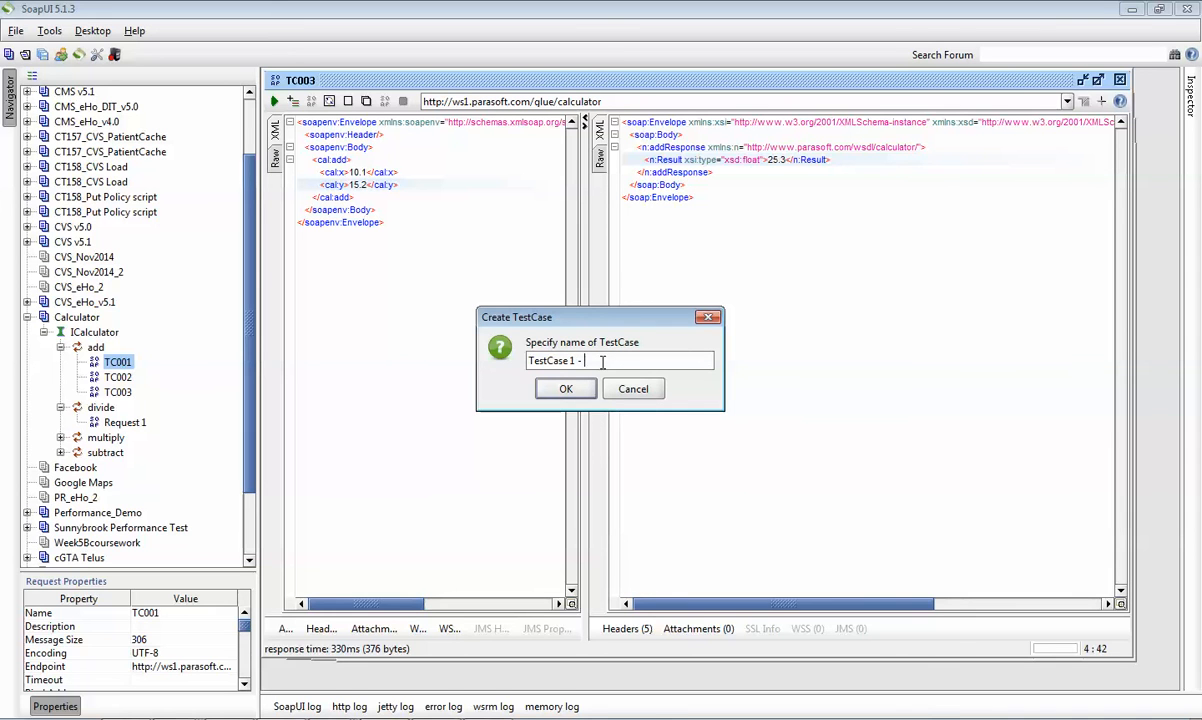
type("Adding negavtive numbers")
left_click(572, 395)
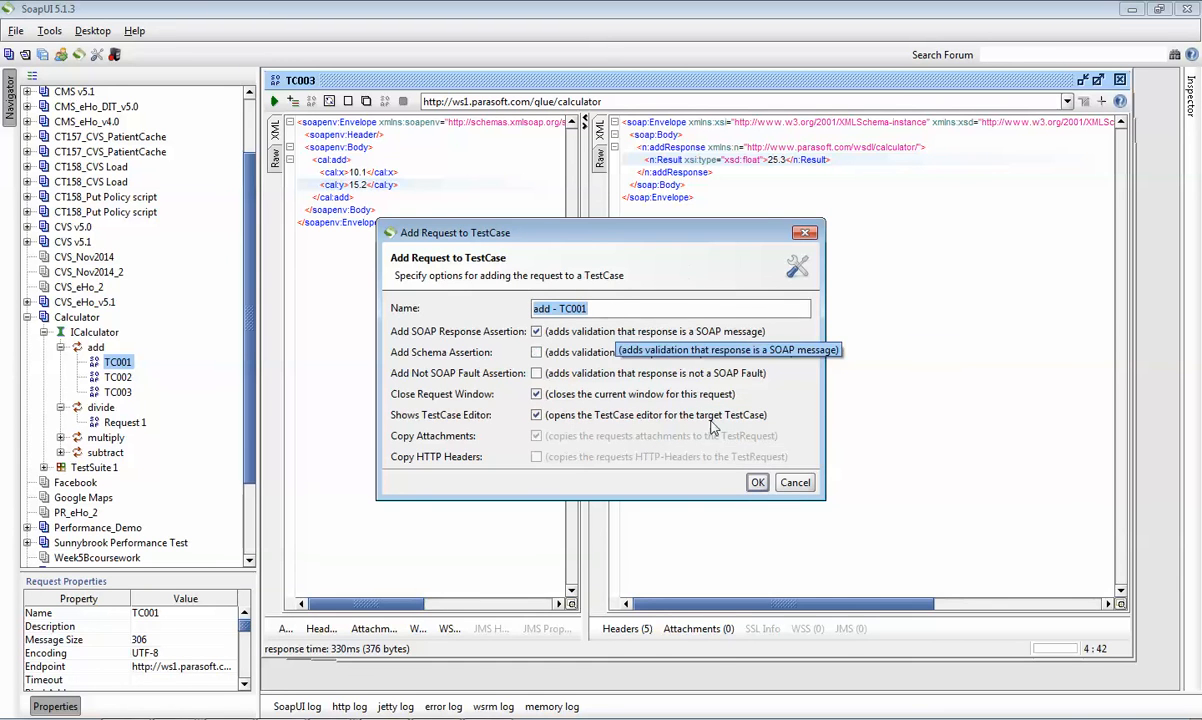
left_click(755, 482)
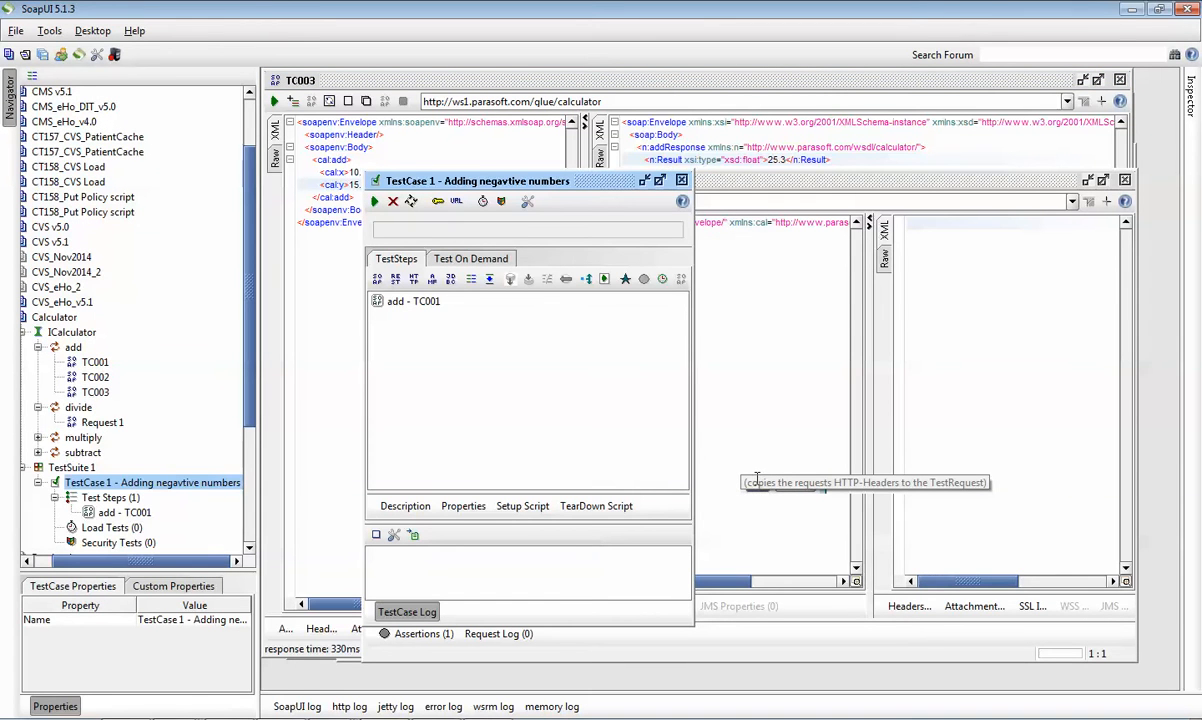
Review the test case structure under the Calculator project, then open TestSuite 1 to view its test cases and close it
left_click_drag(553, 184, 607, 162)
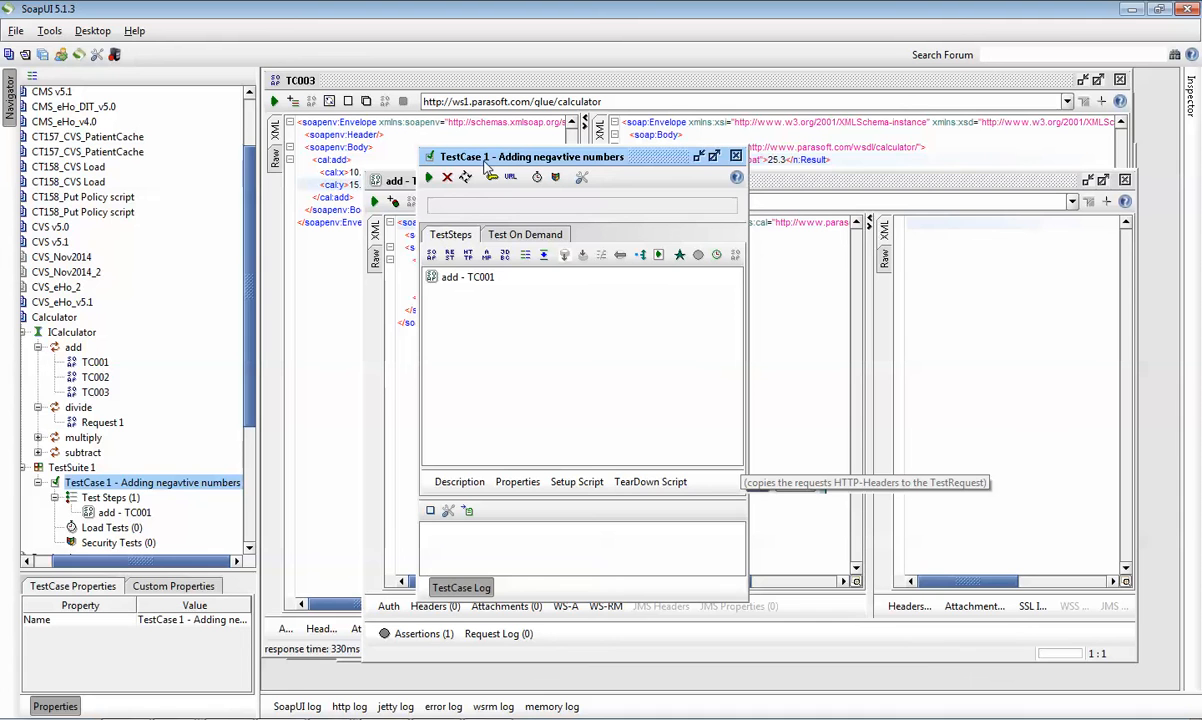
scroll(242, 400, "down", 2)
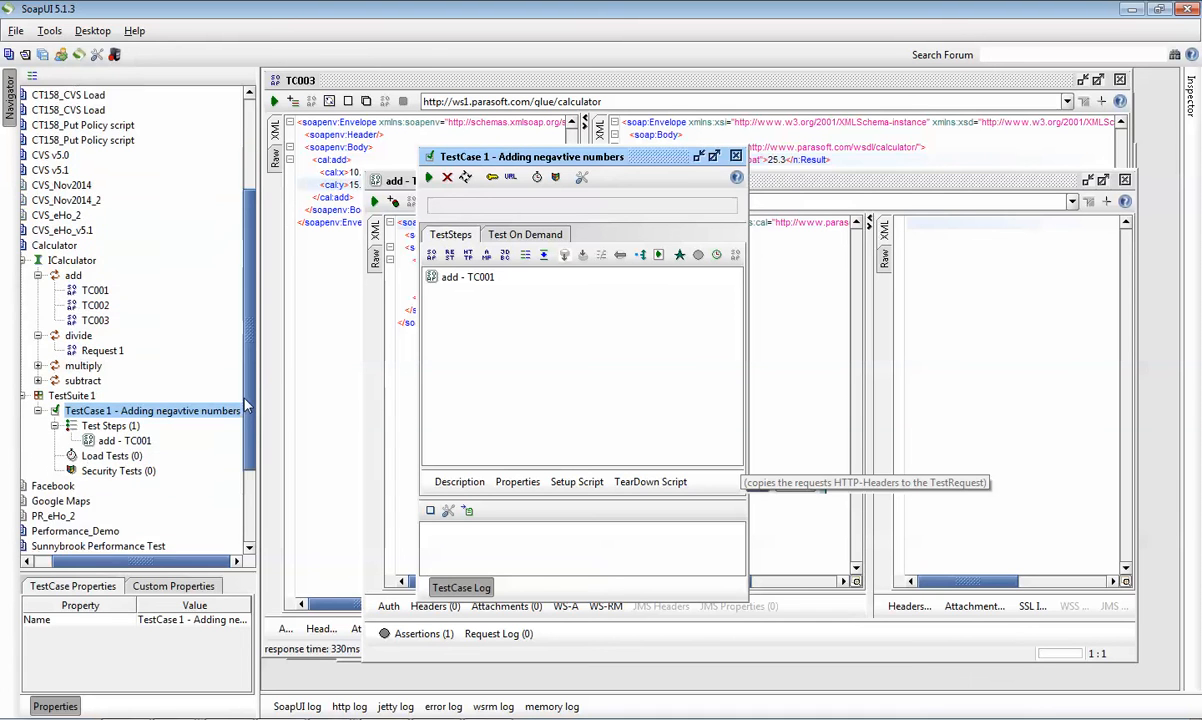
left_click_drag(77, 562, 54, 563)
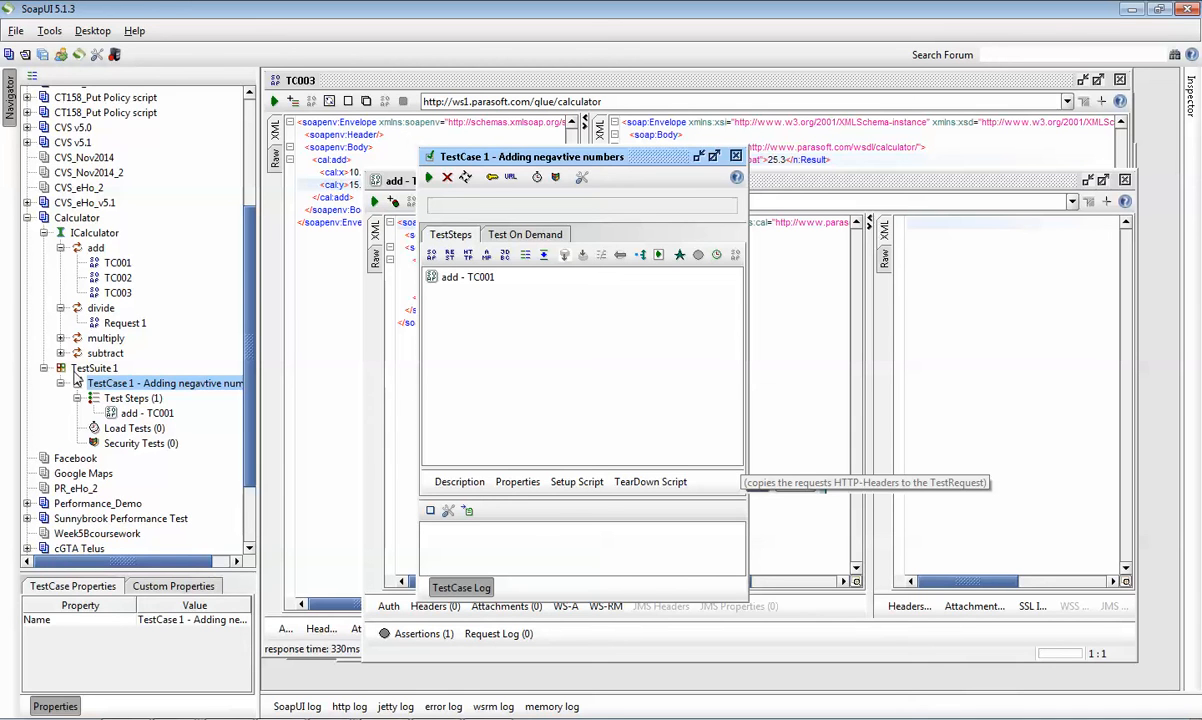
left_click(129, 430)
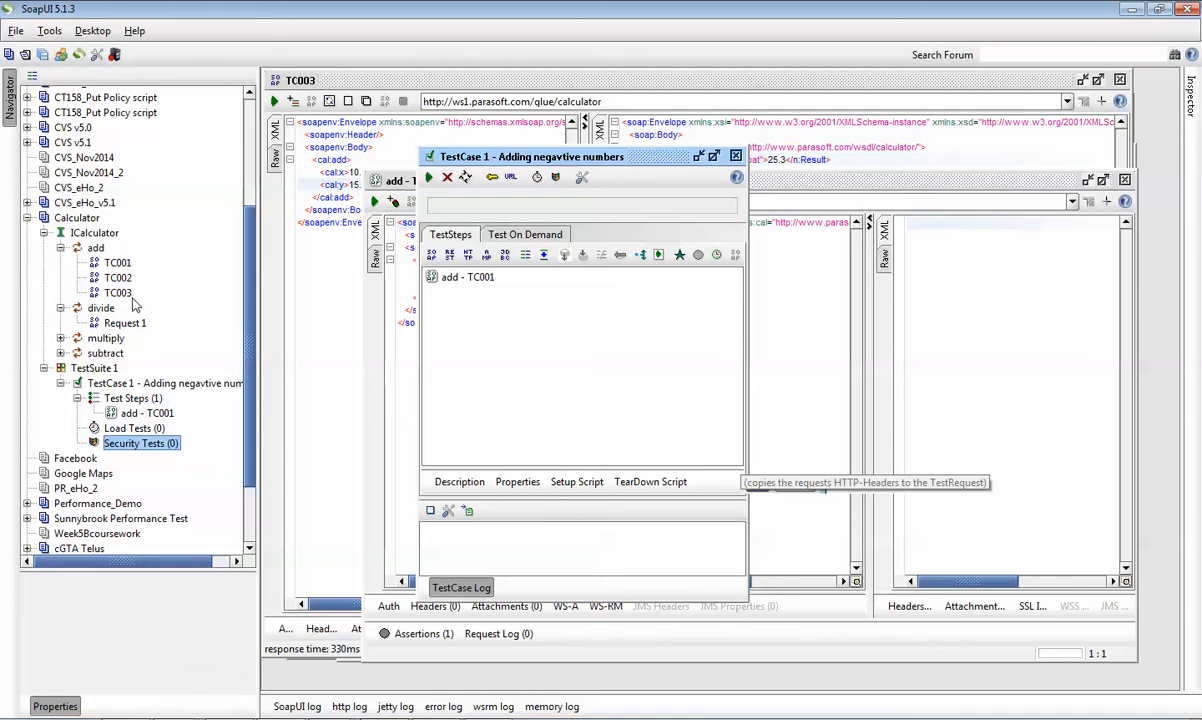
double_click(95, 369)
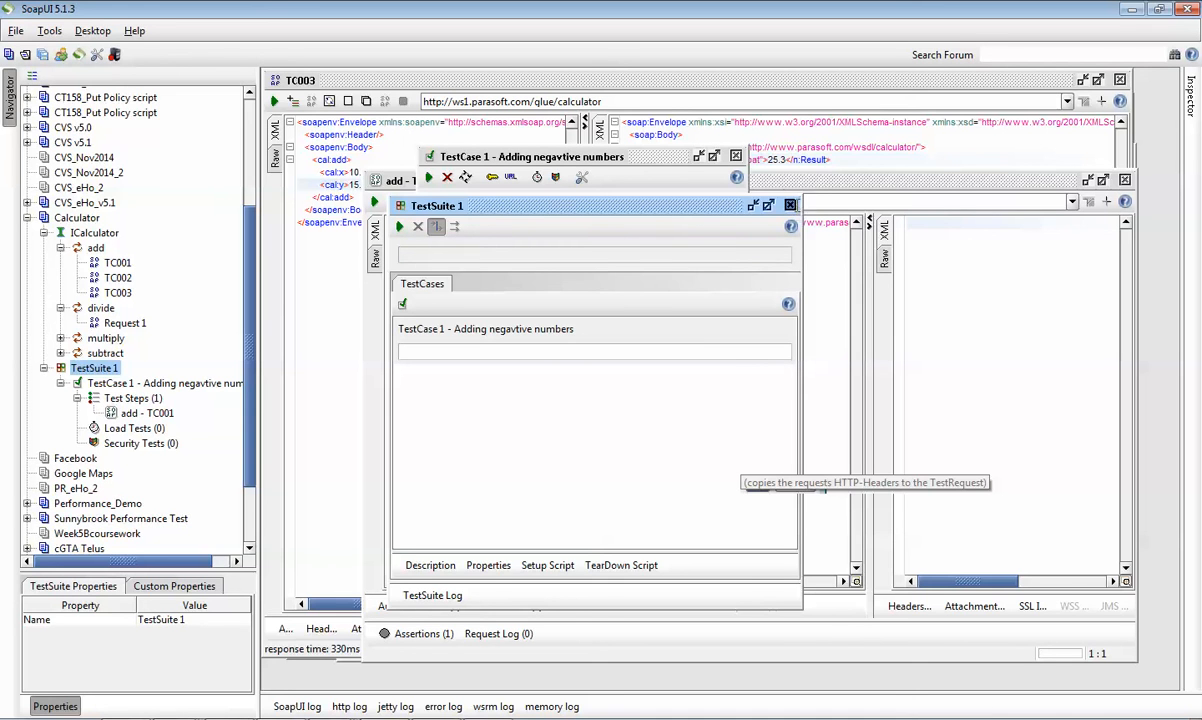
left_click(790, 205)
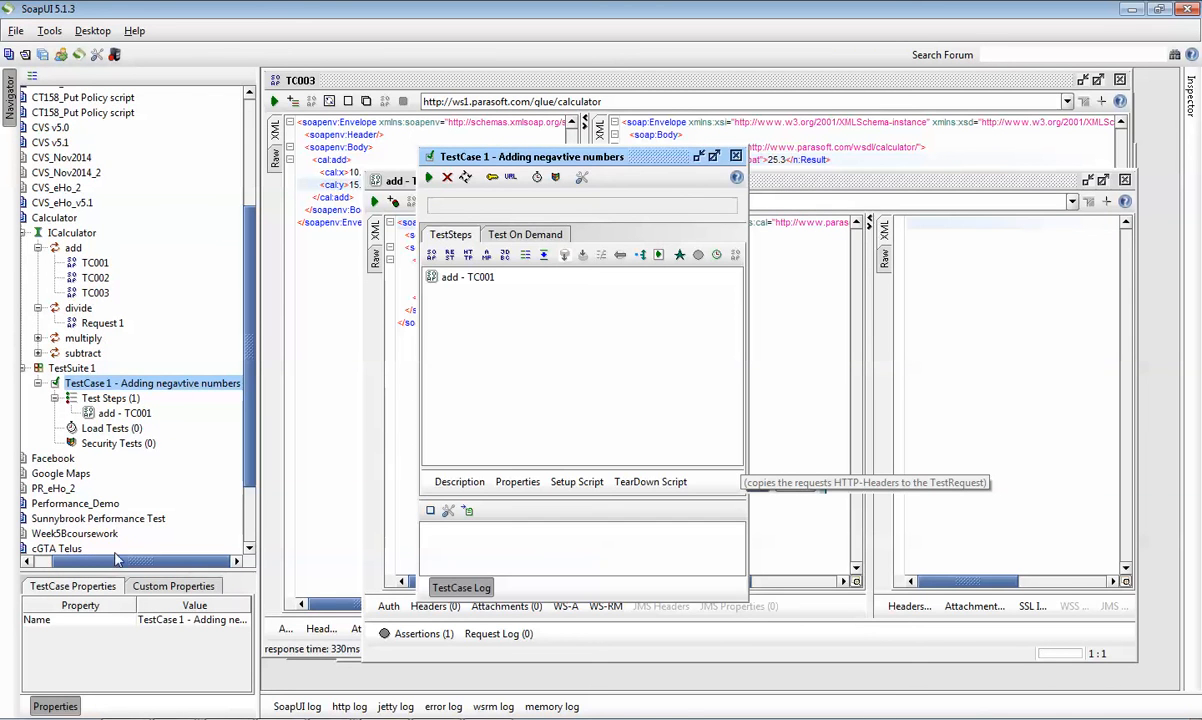
Start adding the TC002 request to a test case, choosing to create a new test case in TestSuite 1
left_click_drag(113, 561, 95, 564)
left_click(118, 279)
right_click(121, 281)
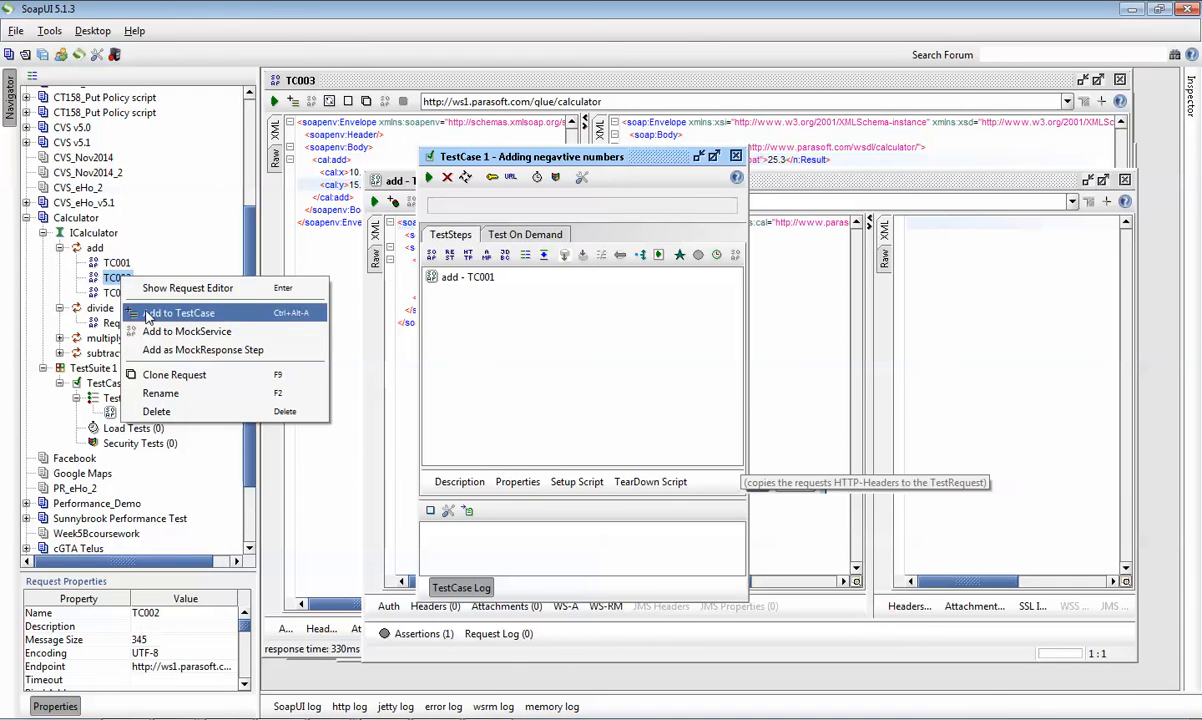
left_click(148, 317)
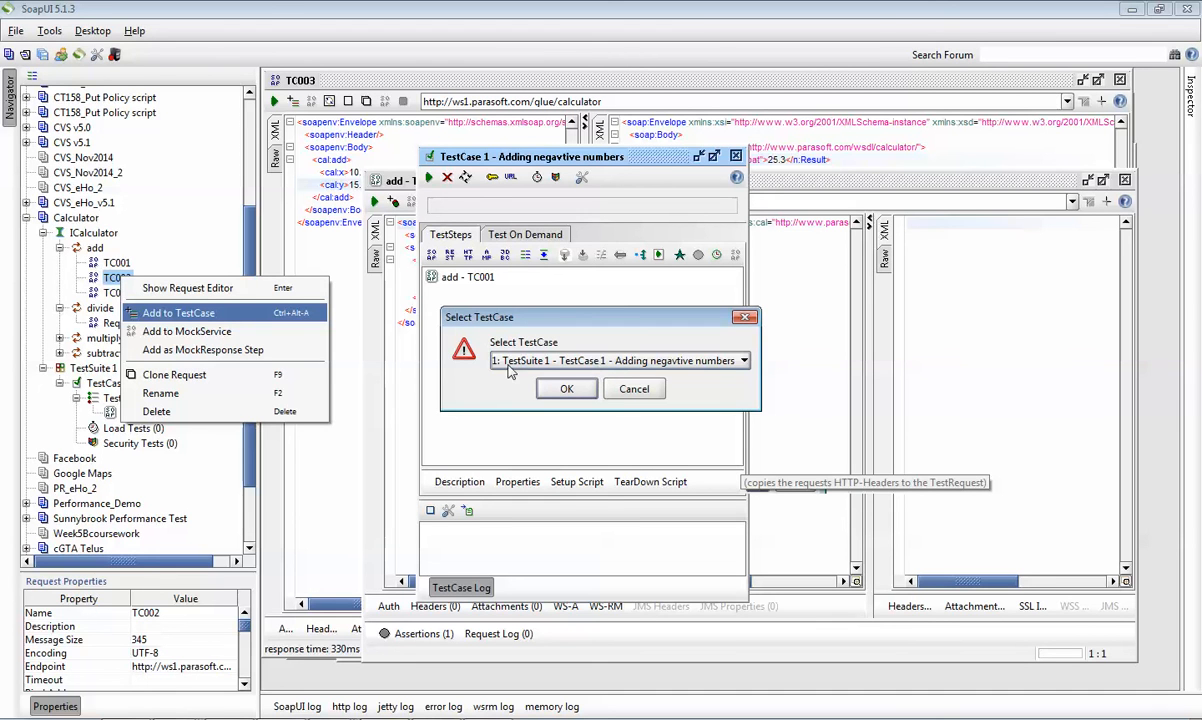
left_click(602, 361)
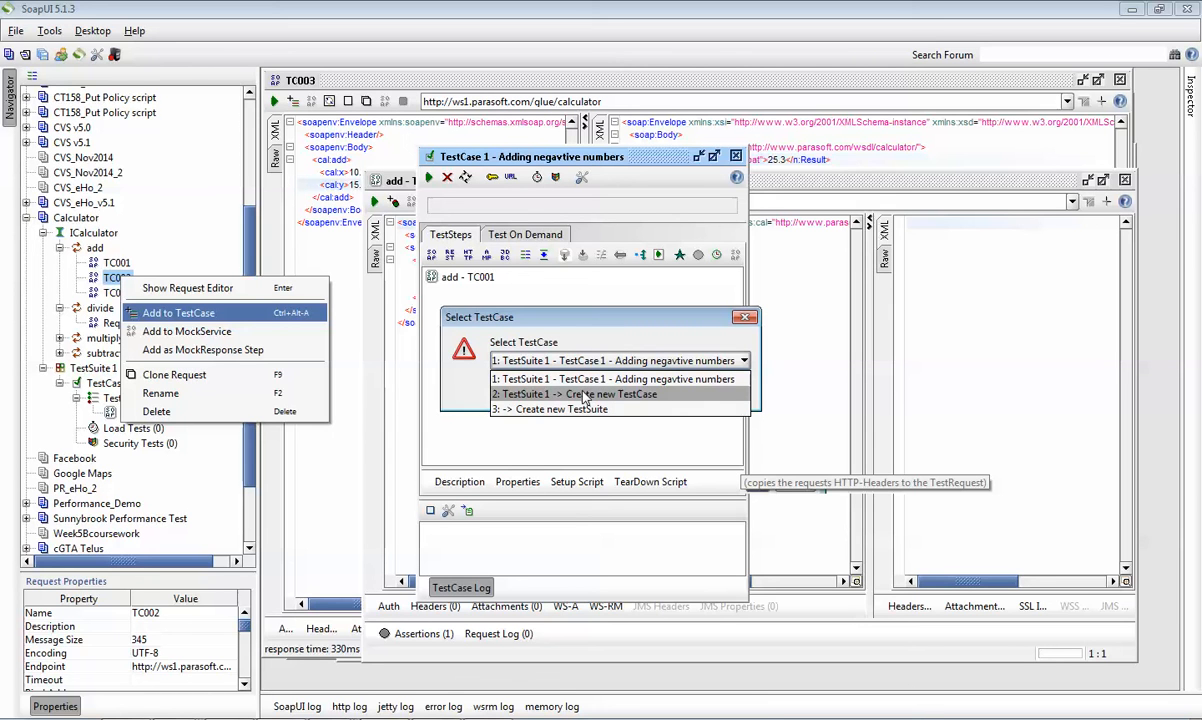
left_click(583, 398)
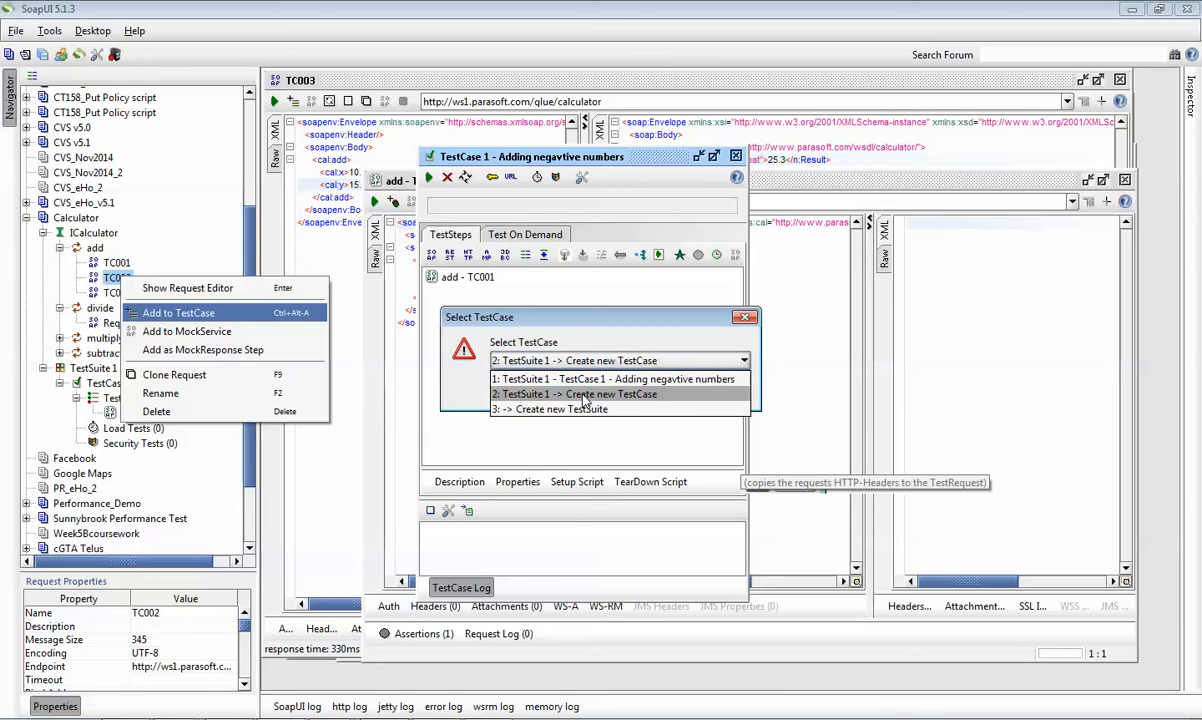
left_click_drag(614, 324, 641, 254)
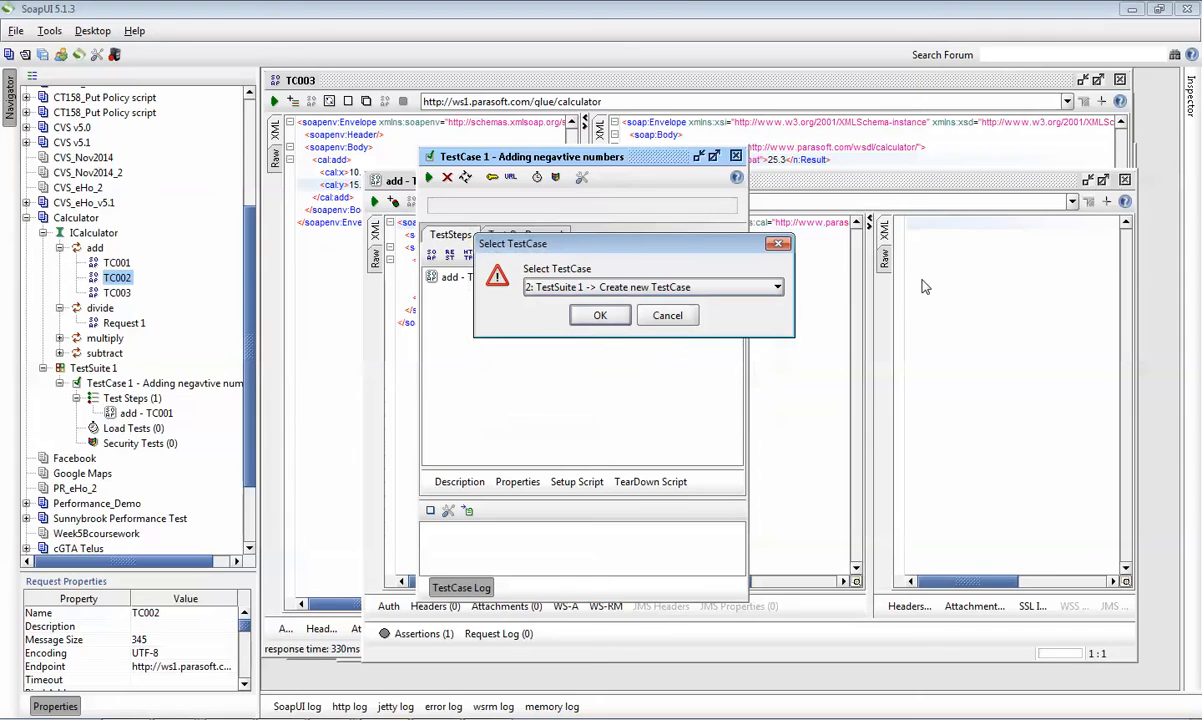
left_click_drag(630, 248, 571, 325)
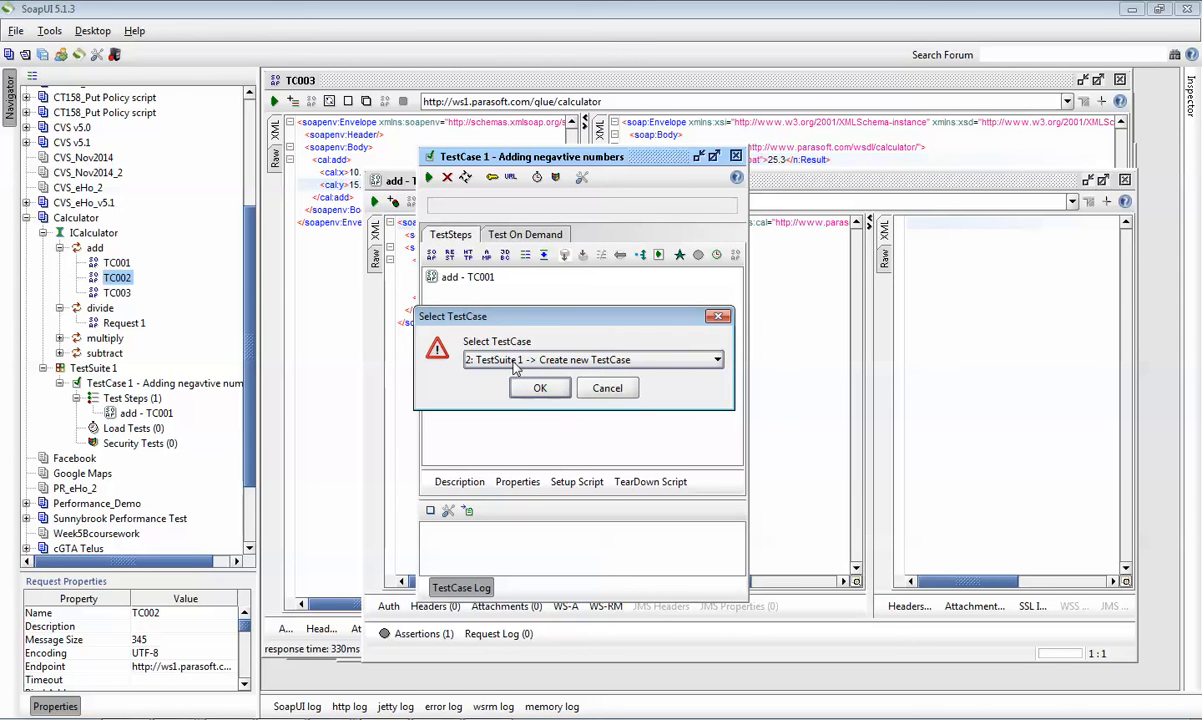
left_click(540, 388)
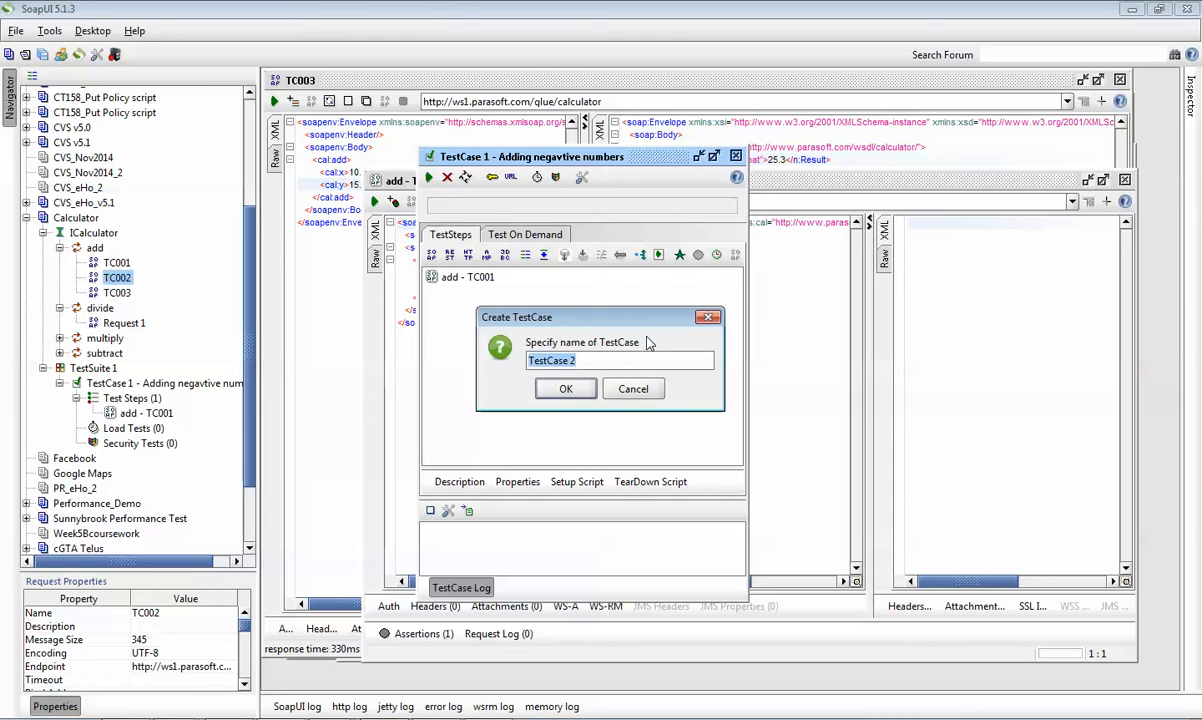
Name the test case "TestCase 2 - adding simple numbers", add the request as "add - TC002" with default options, and collapse both test cases
left_click(622, 363)
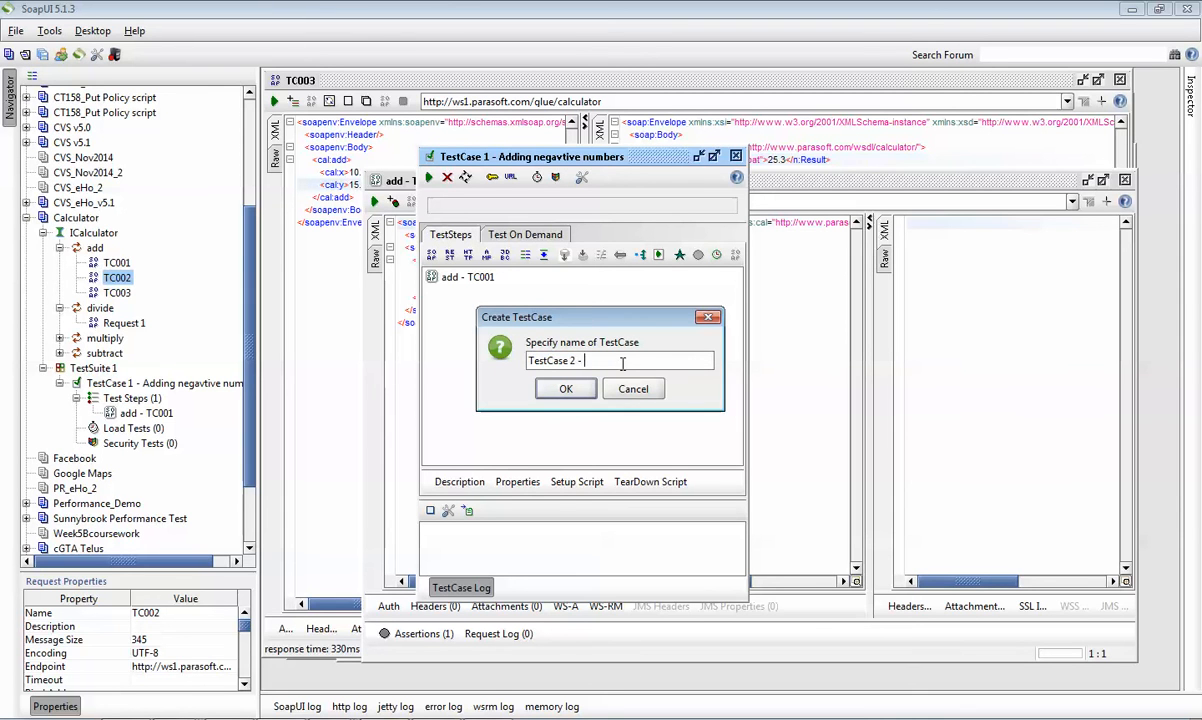
type("- Positive")
type("adding sm")
type("imple numbers")
left_click(572, 392)
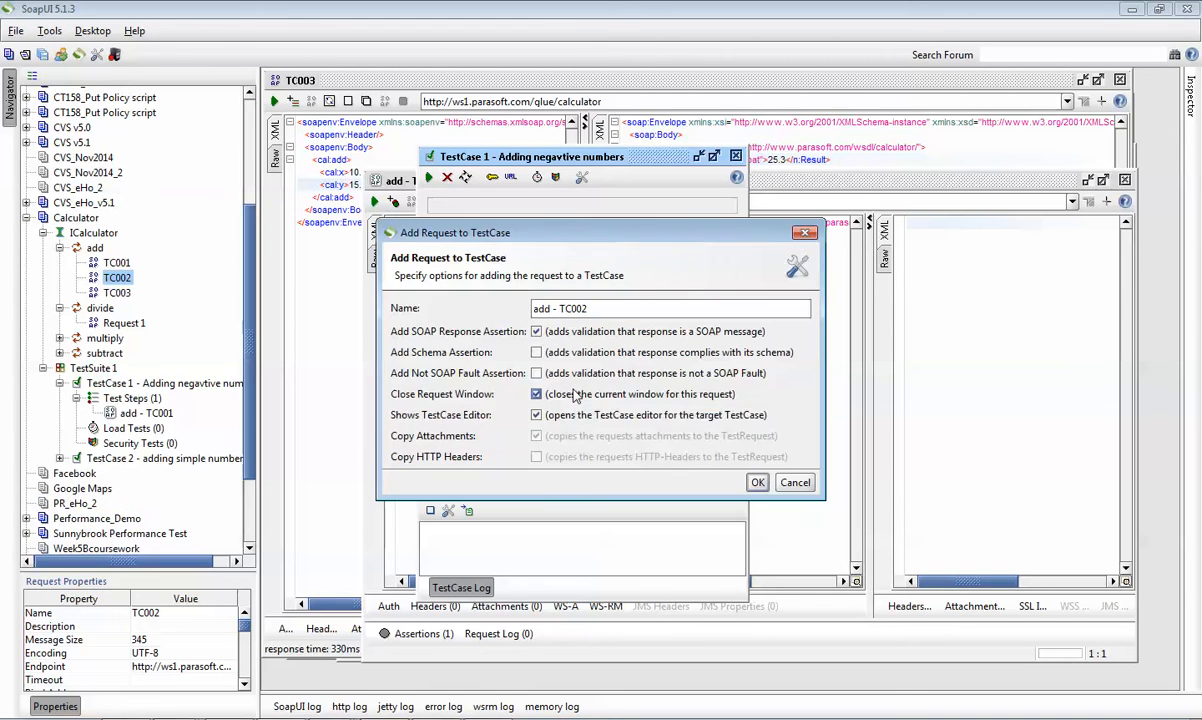
left_click(757, 483)
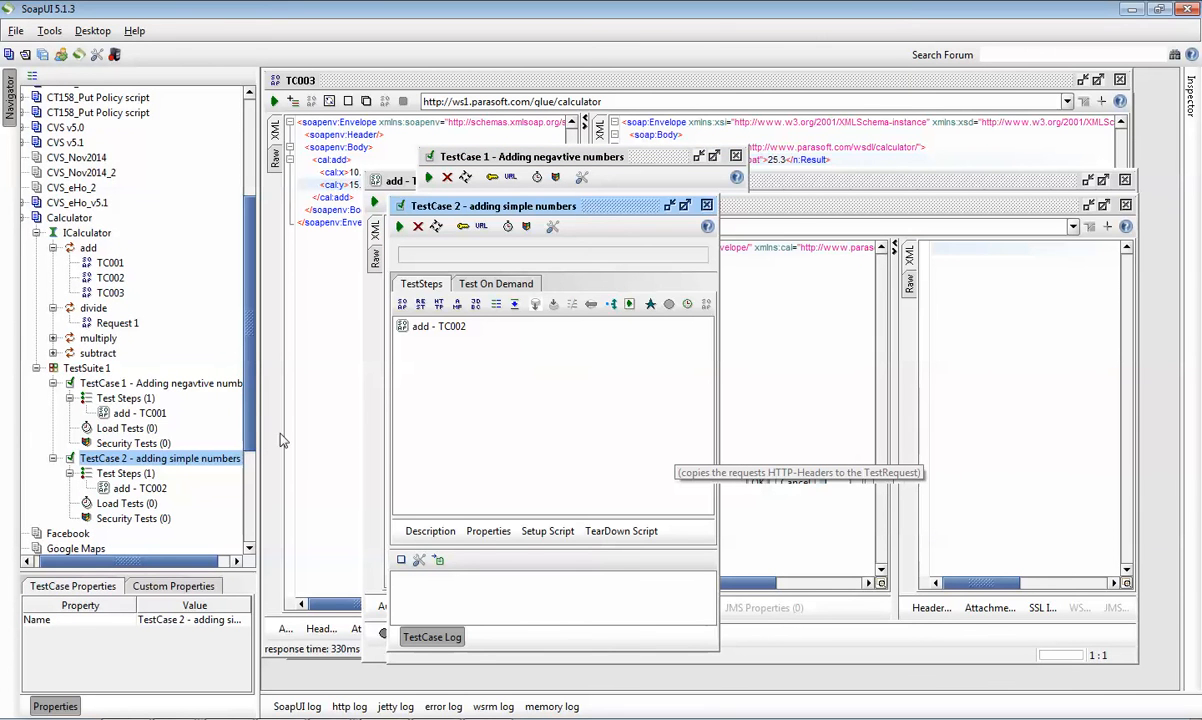
left_click(53, 458)
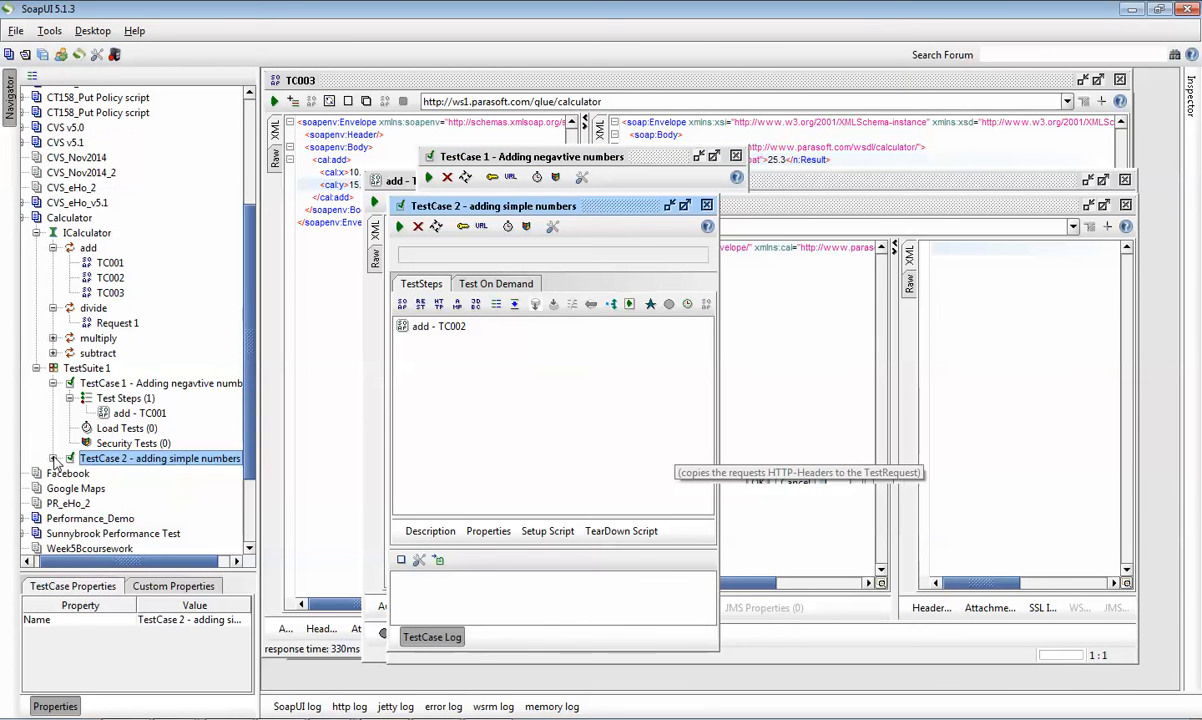
left_click(53, 383)
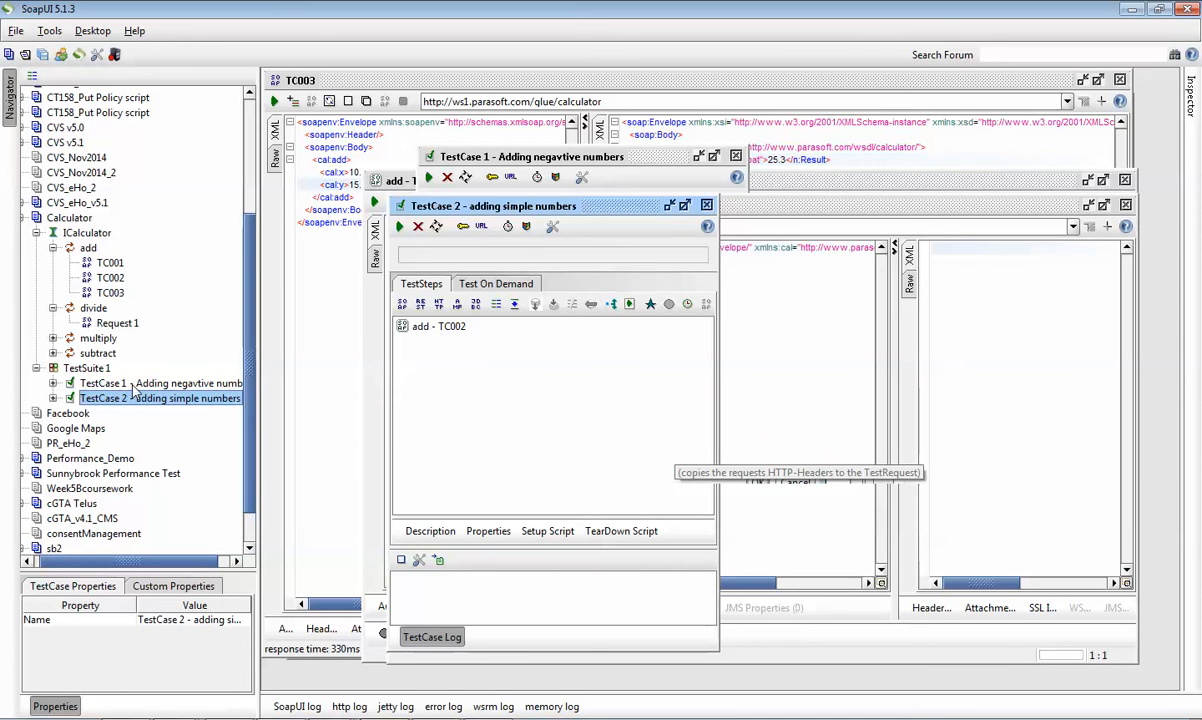
Open TestSuite 1 of the Calculator project and run all its test cases
double_click(100, 369)
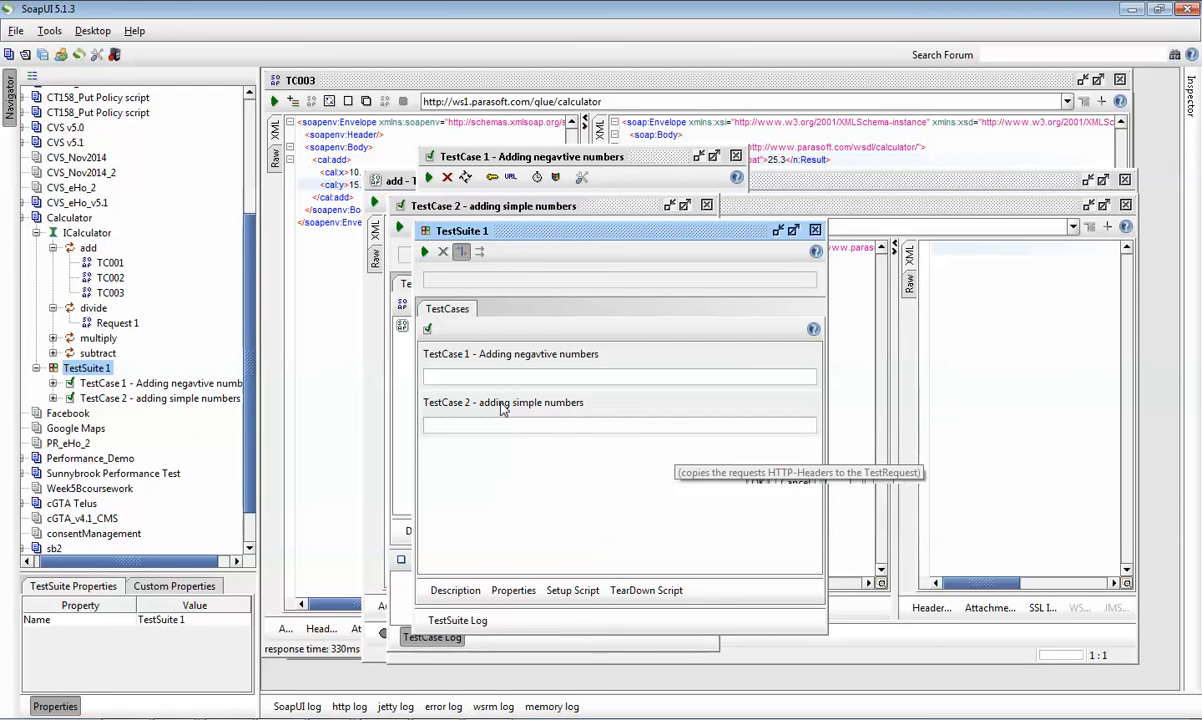
left_click(424, 252)
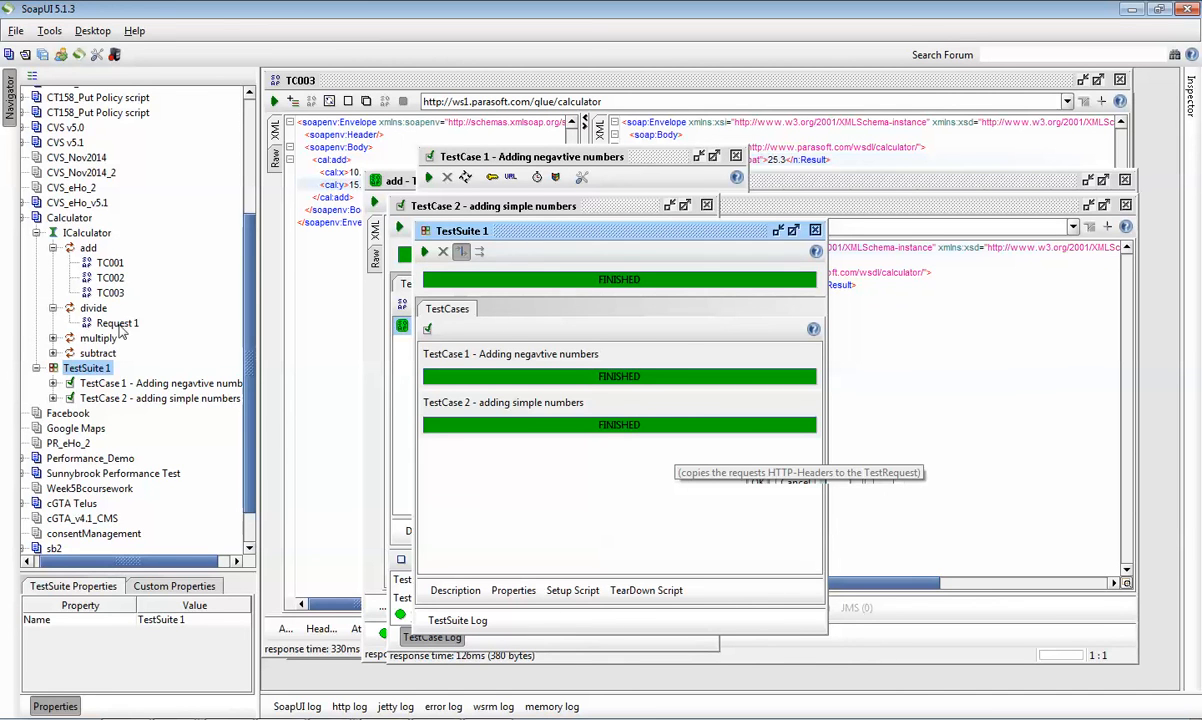
left_click_drag(539, 231, 533, 225)
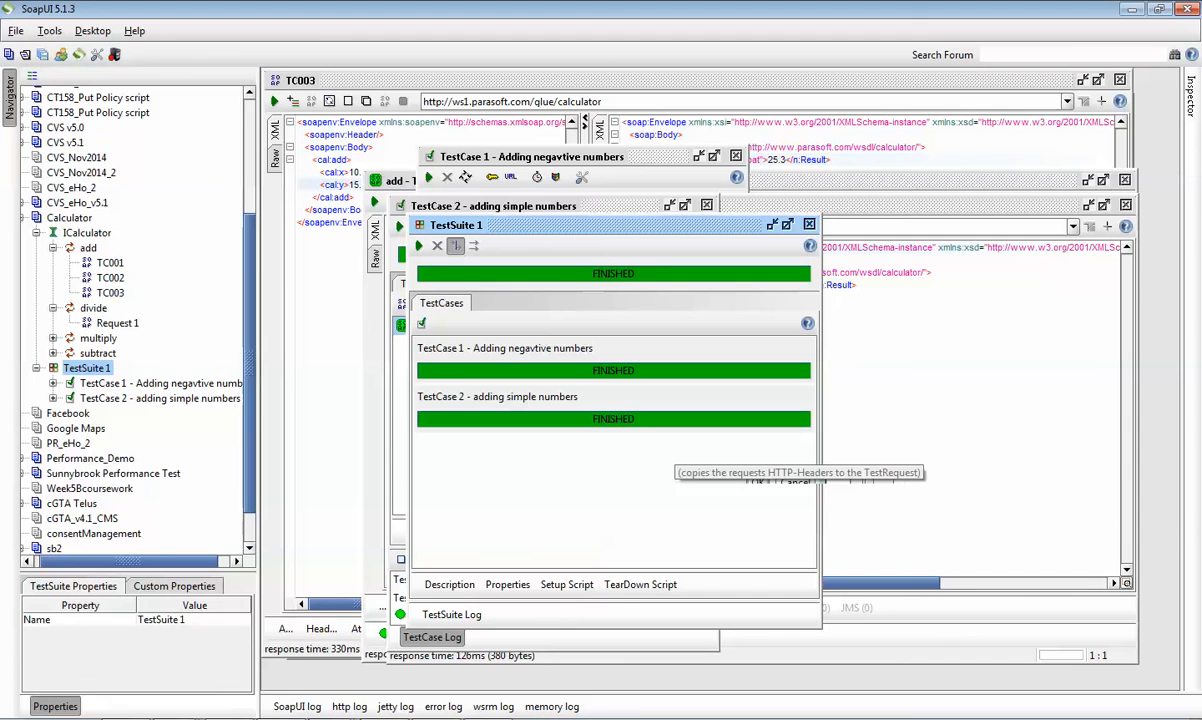
Switch to the Word outline and append " - Expected Result" to the "Add a checkpoint/assertion" line
left_click(177, 718)
left_click(177, 670)
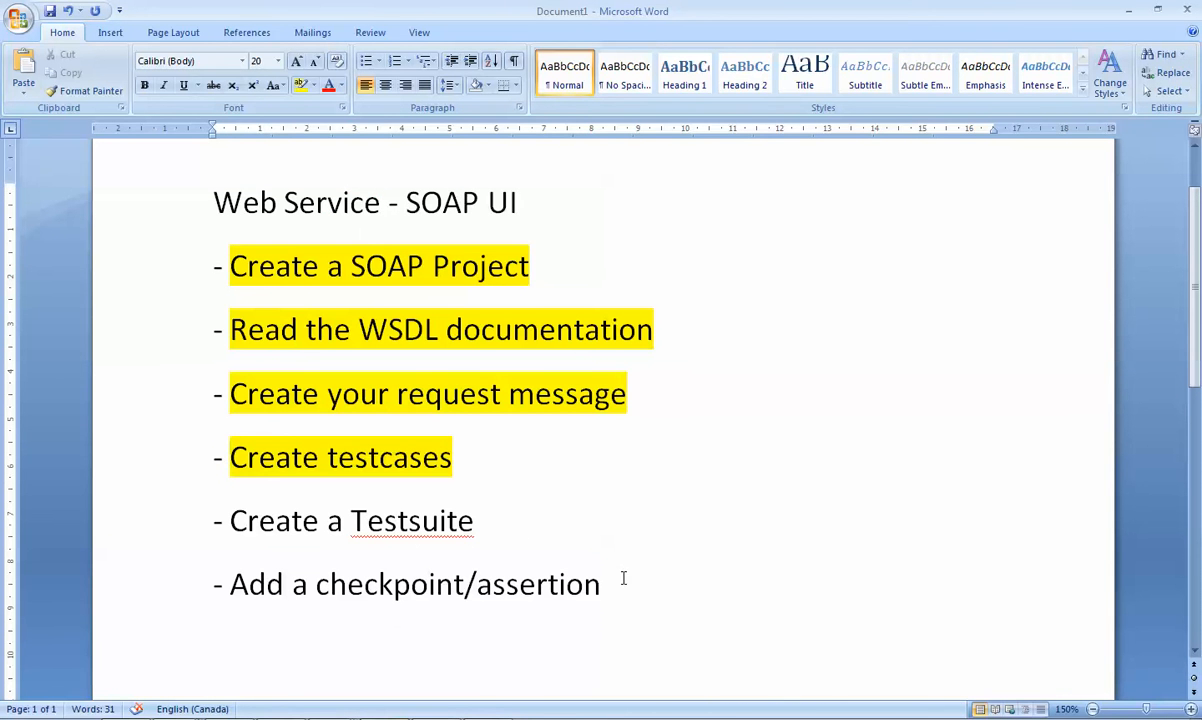
type("-")
type(" Expecti")
type("on")
key("BackSpace")
key("BackSpace")
key("BackSpace")
key("BackSpace")
type("ed Result")
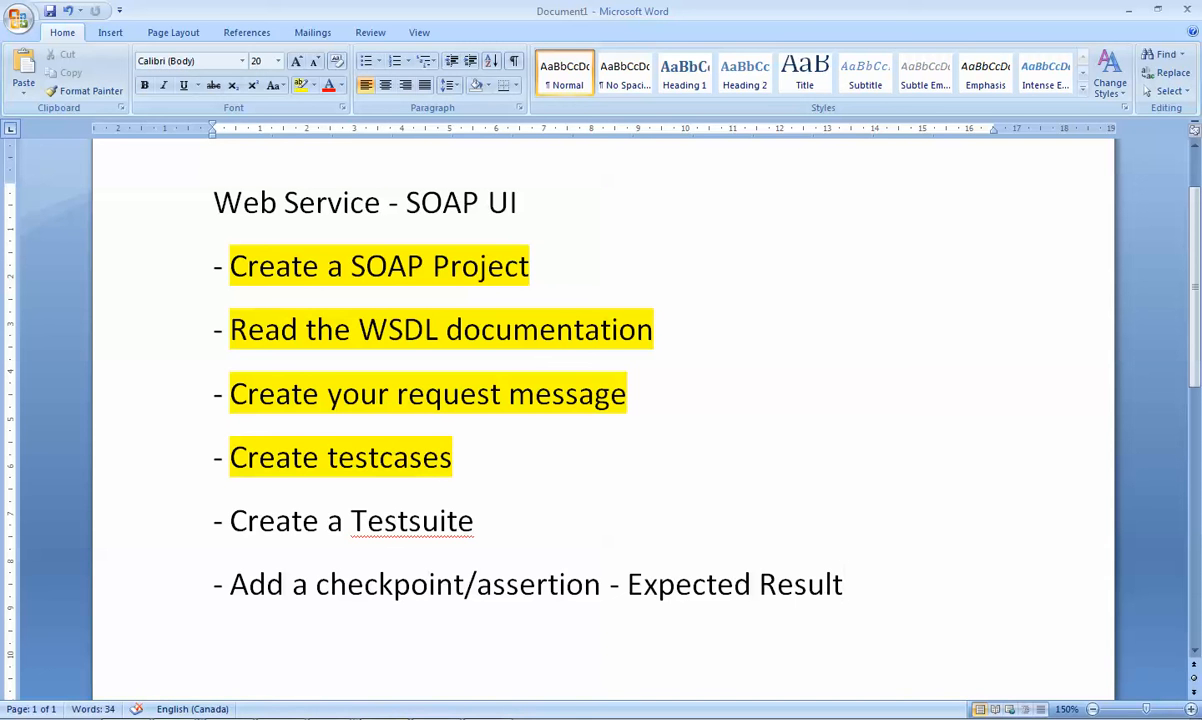
Return to SoapUI, open the add - TC001 test step under TestCase 1, and show its response and assertions list
key("alt+Tab")
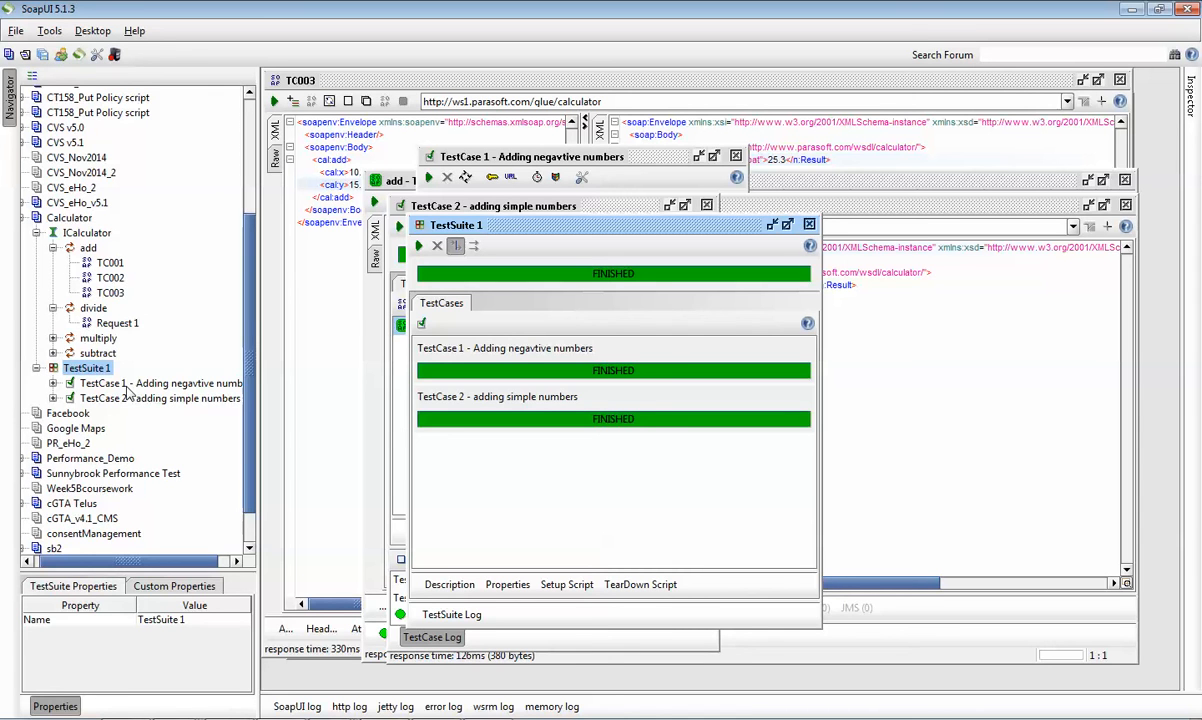
left_click(112, 263)
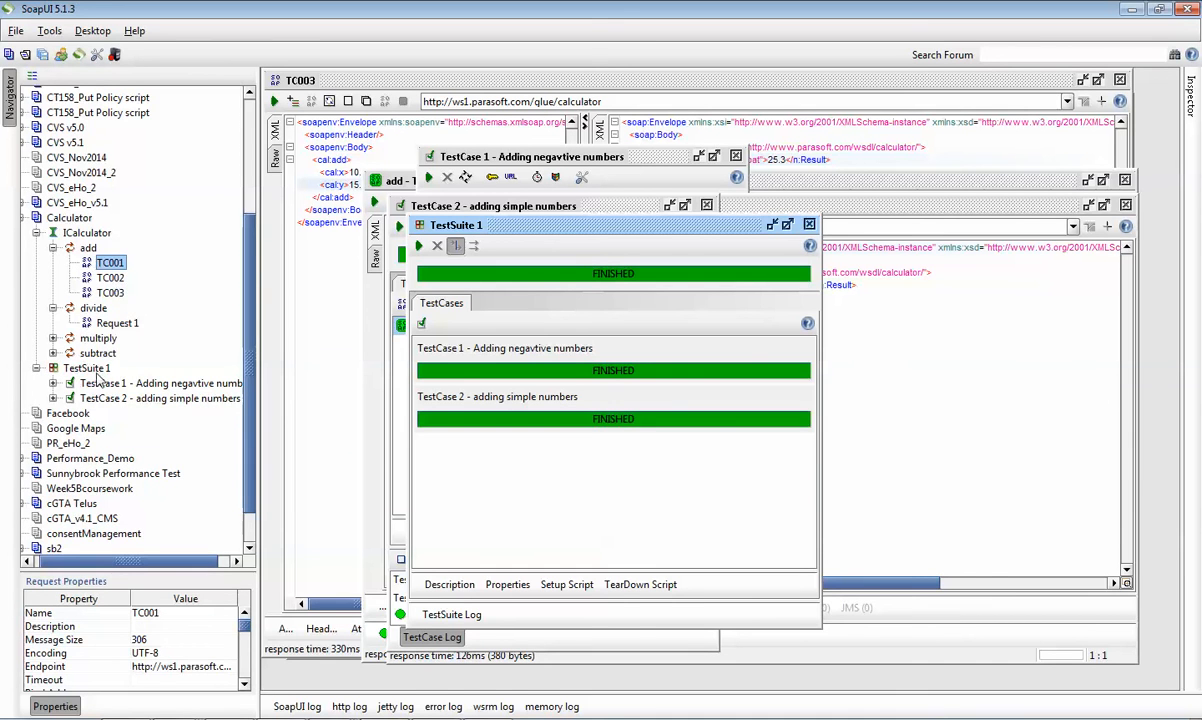
left_click(84, 369)
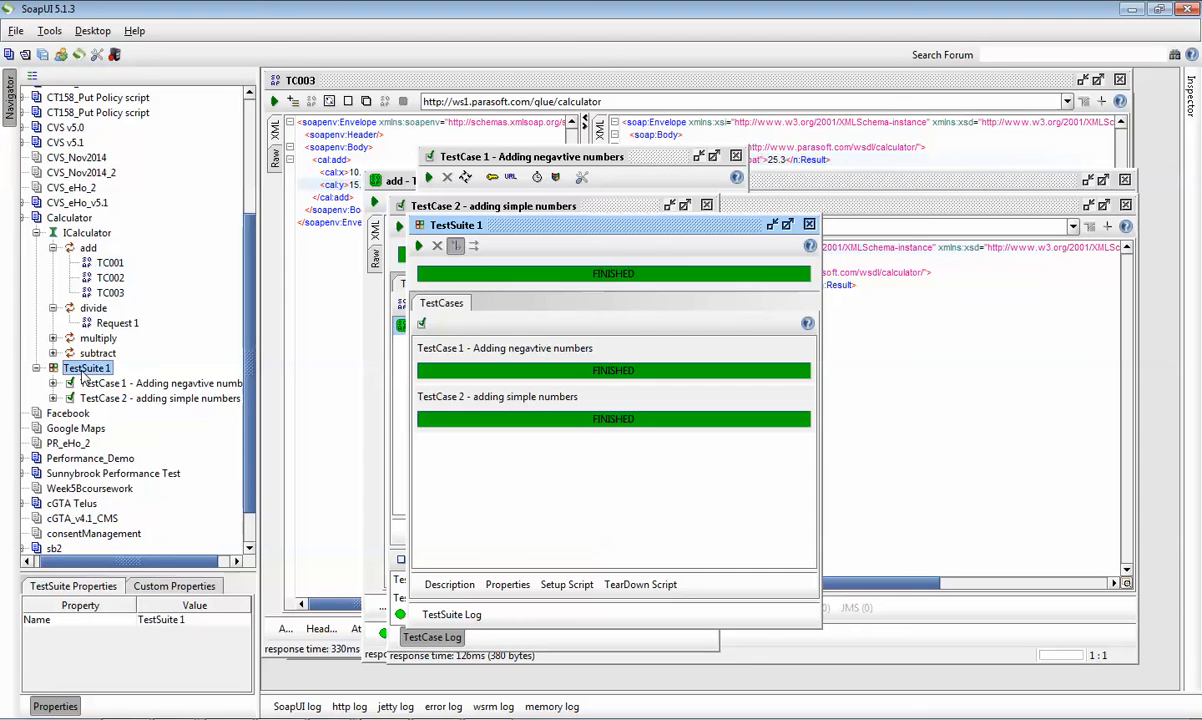
left_click(53, 383)
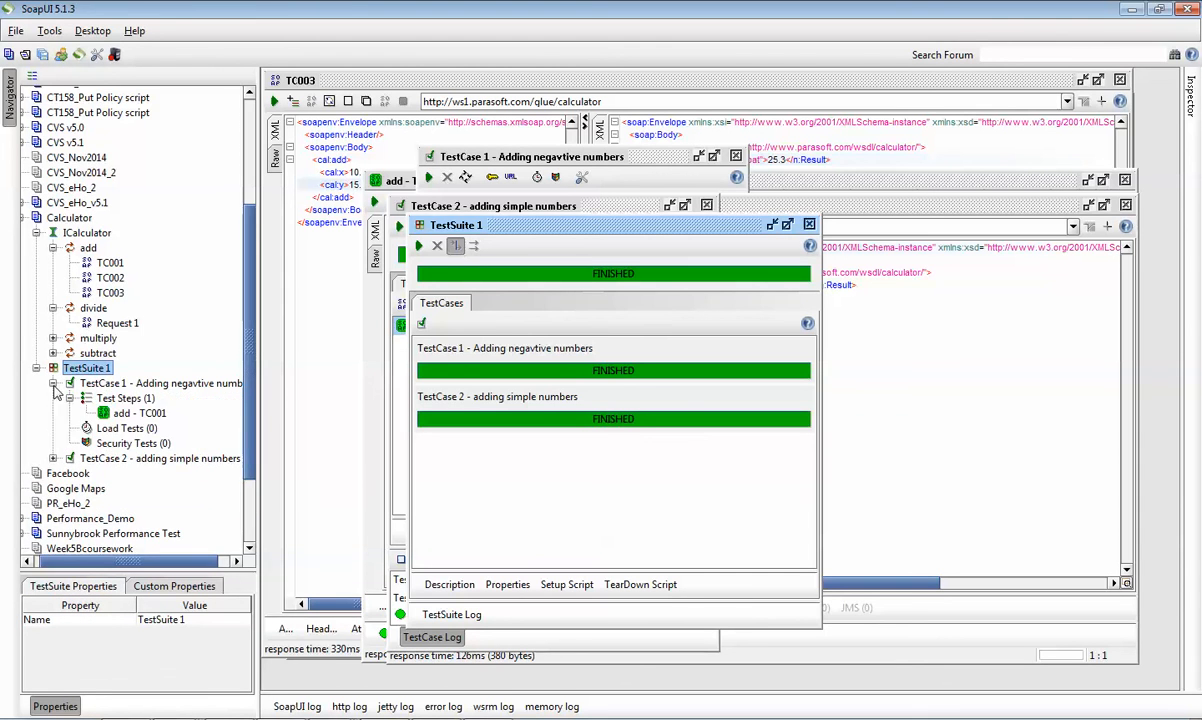
double_click(139, 413)
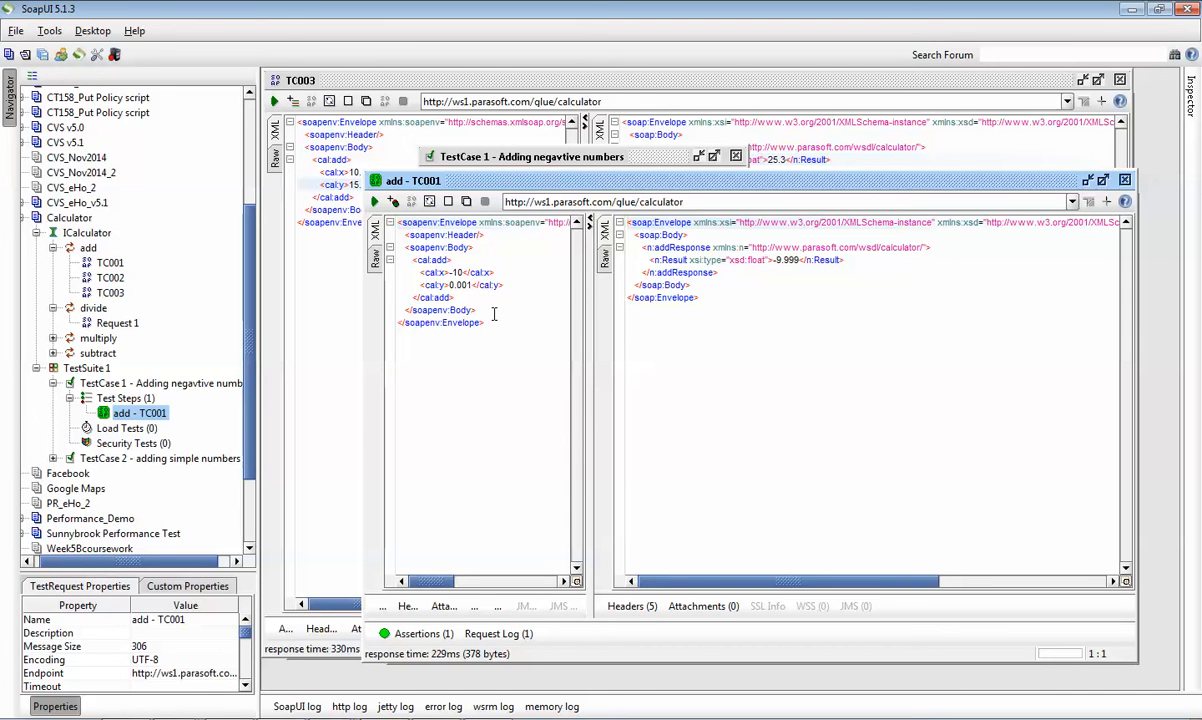
left_click(720, 299)
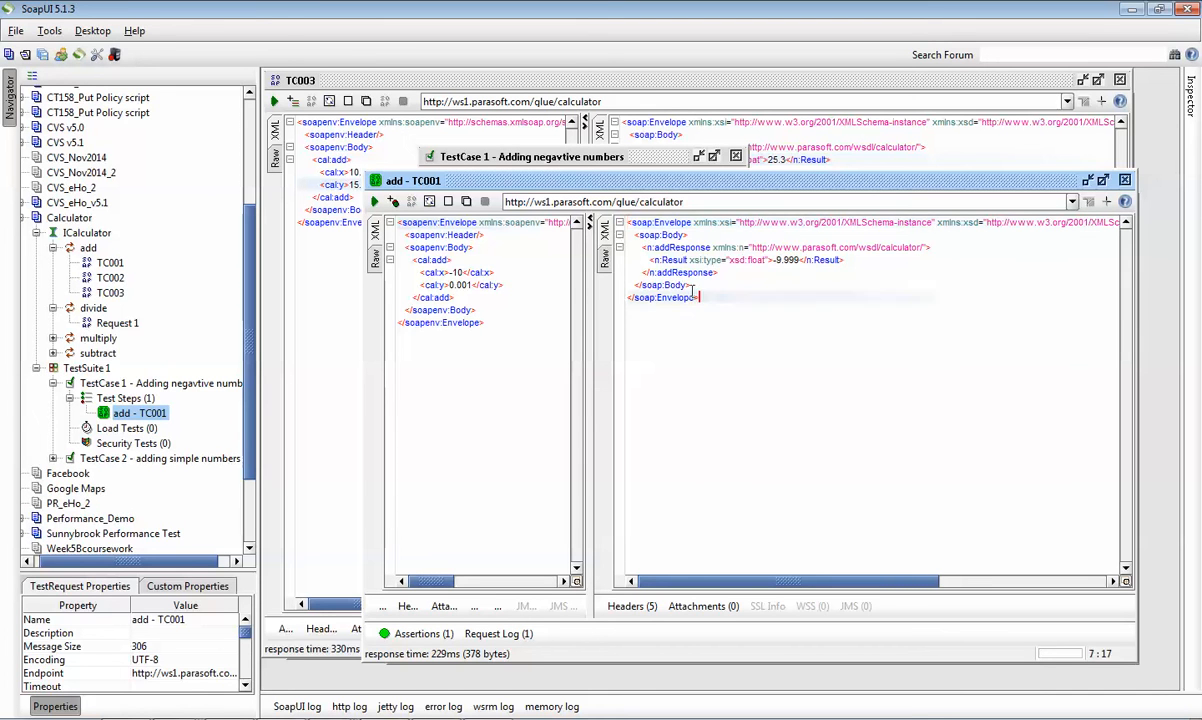
left_click_drag(720, 299, 612, 205)
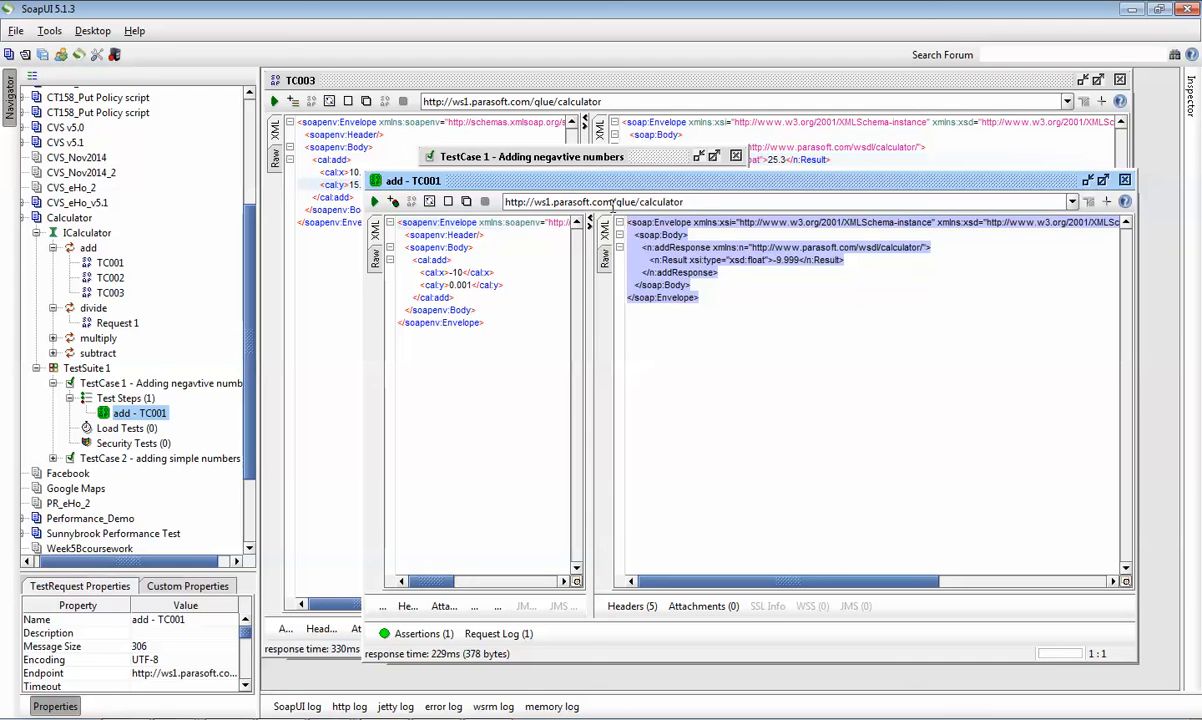
left_click(847, 402)
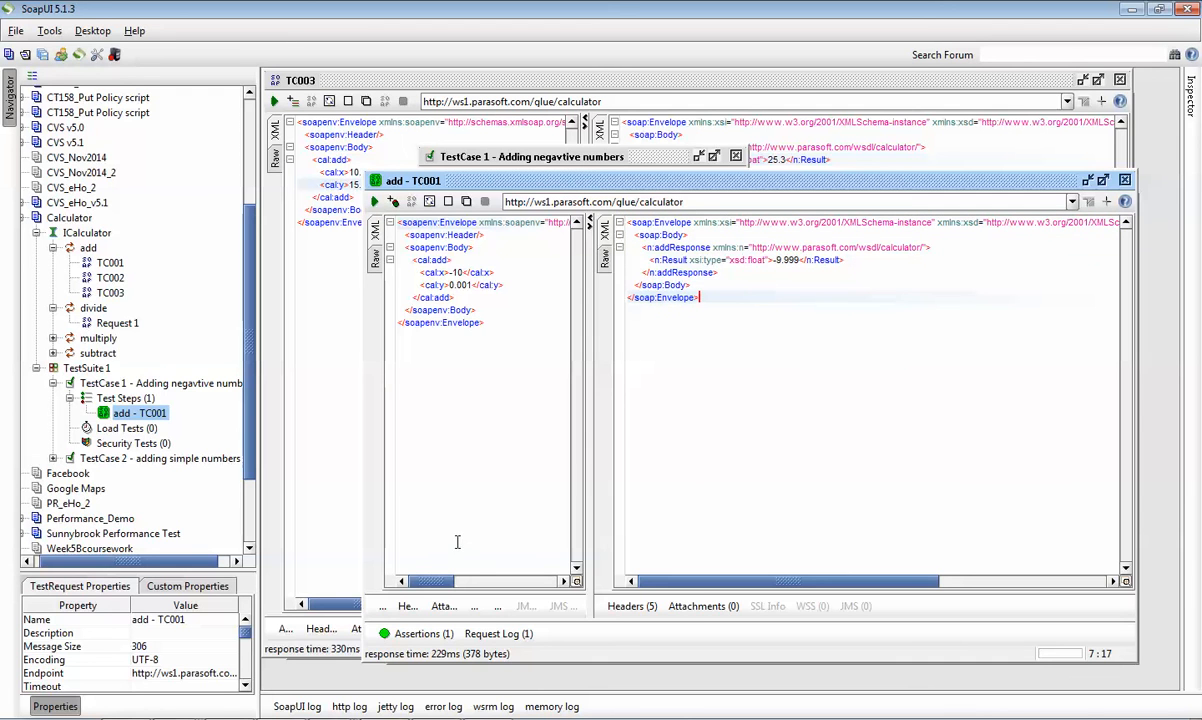
left_click(422, 634)
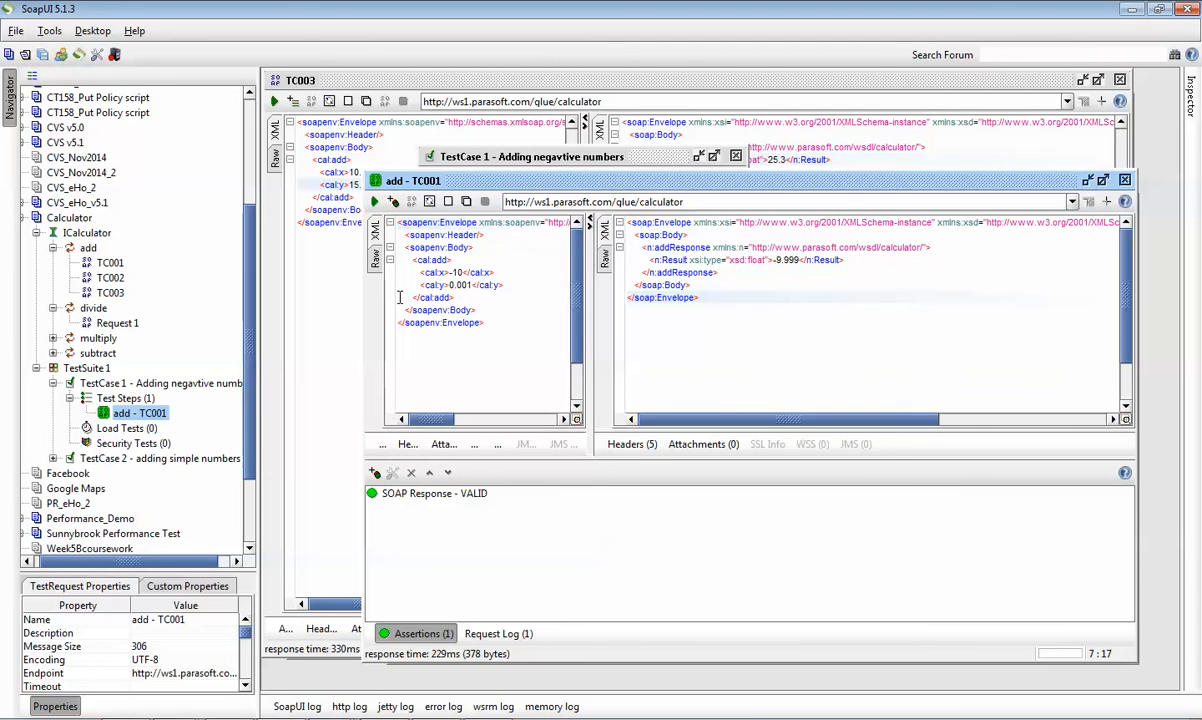
left_click(374, 473)
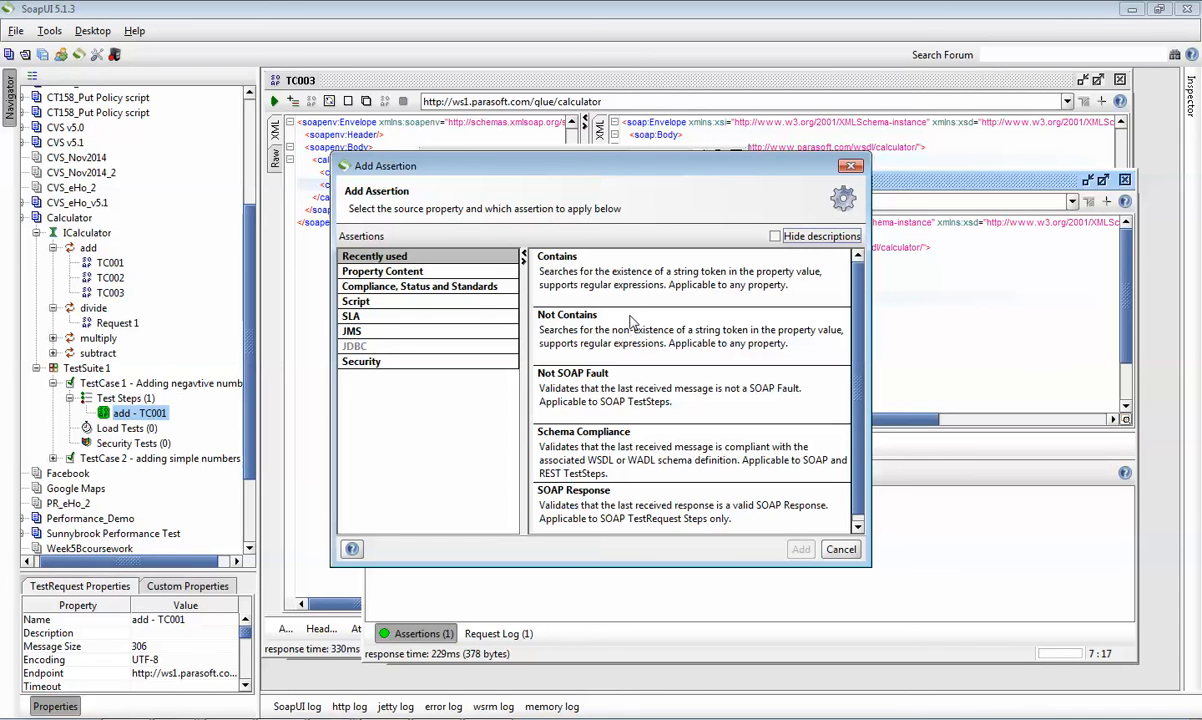
left_click(636, 272)
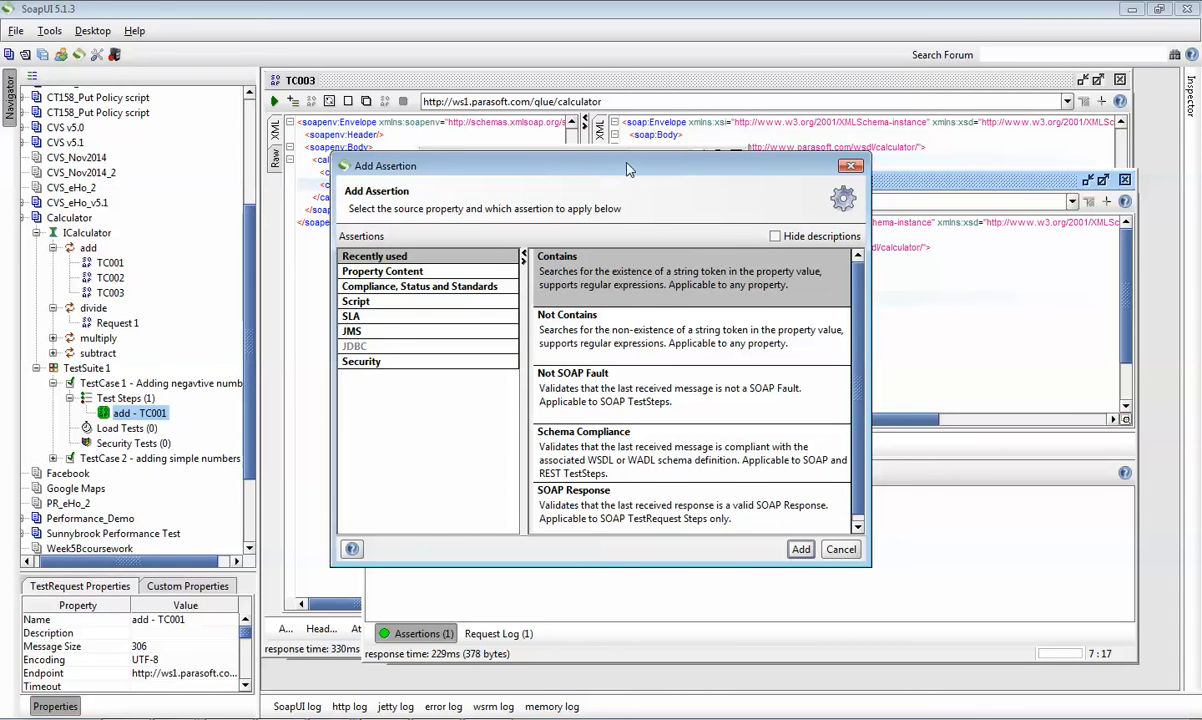
left_click_drag(627, 168, 579, 178)
left_click(792, 559)
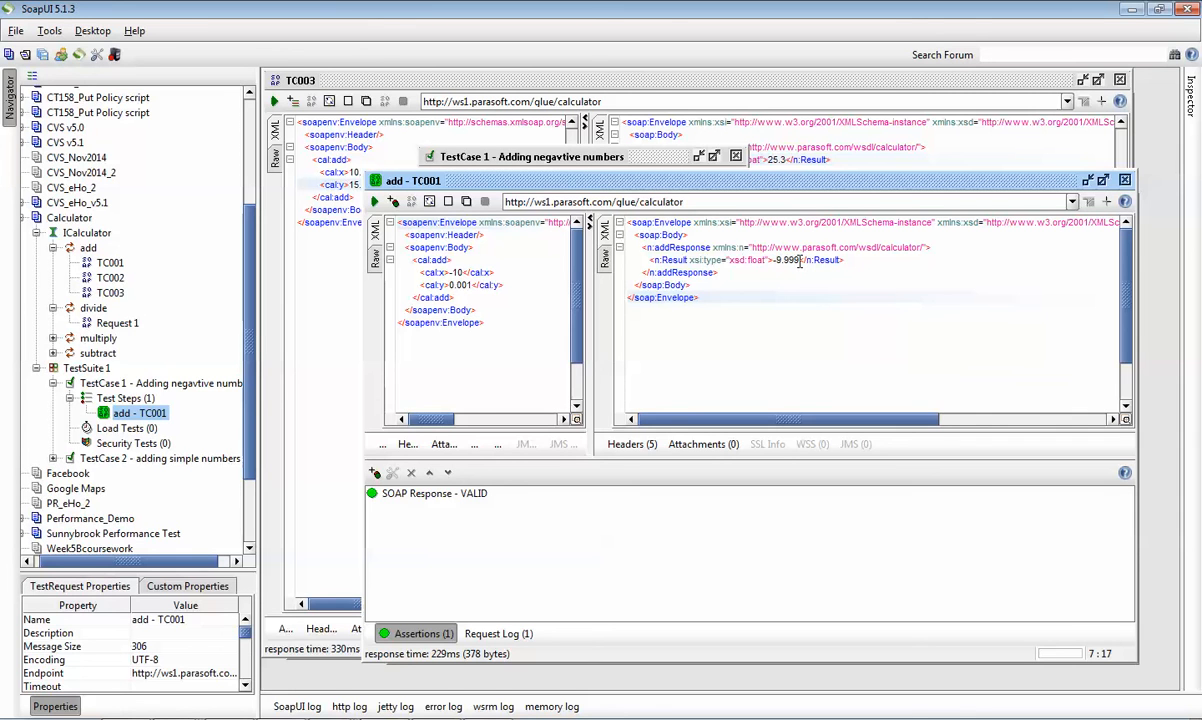
Add a Contains assertion to add - TC001 using the response line <n:Result xsi:type="xsd:float">-9.999</n:Result> as its content
left_click_drag(843, 260, 655, 260)
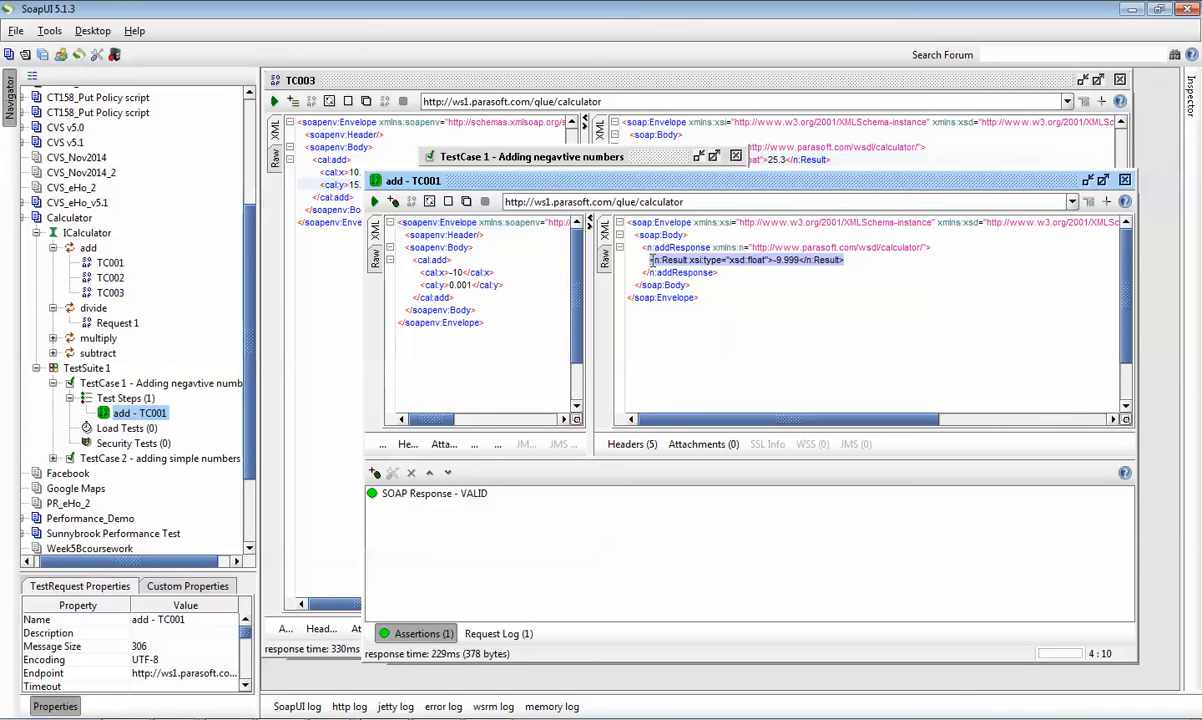
left_click(373, 472)
left_click(587, 289)
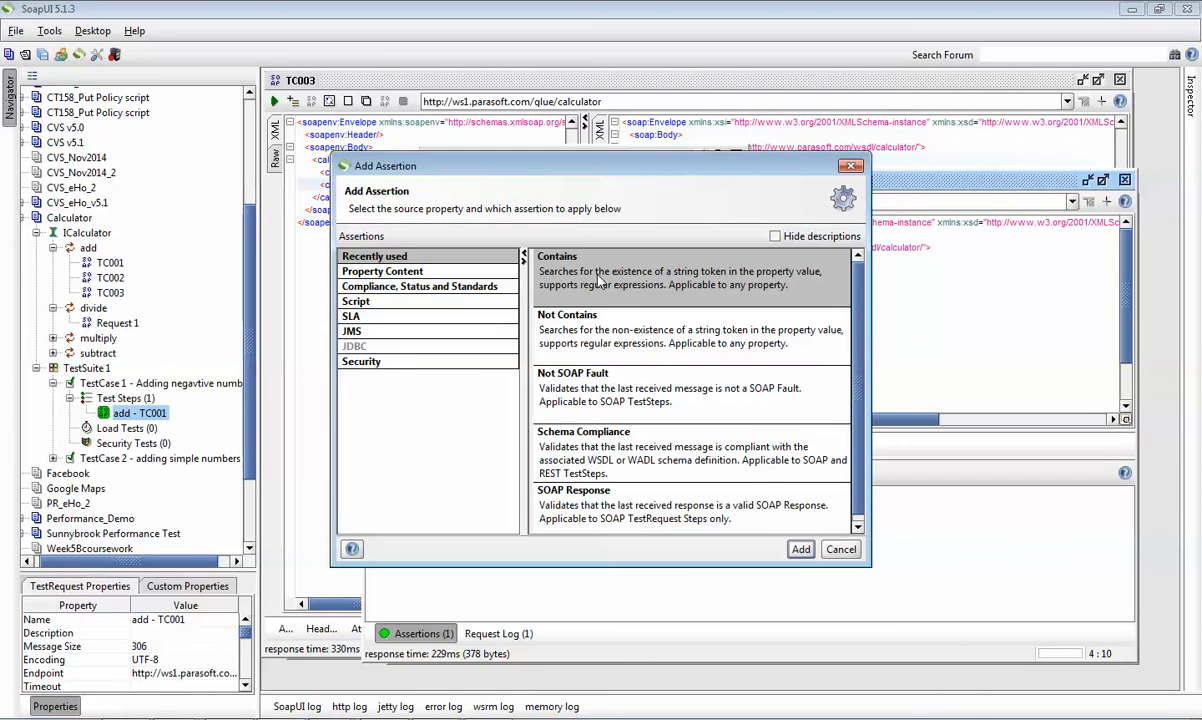
left_click(800, 549)
type("<n:Result xsi:type=\"xsd:float\">-9.999</n:Result>")
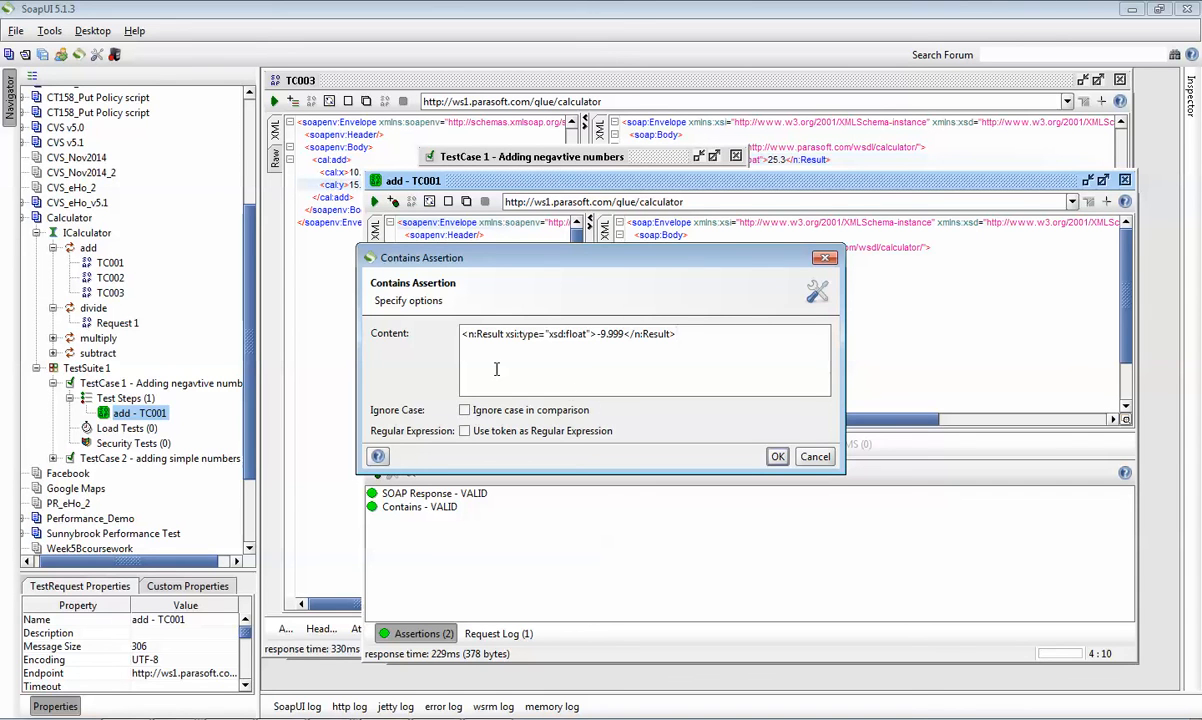
left_click(778, 457)
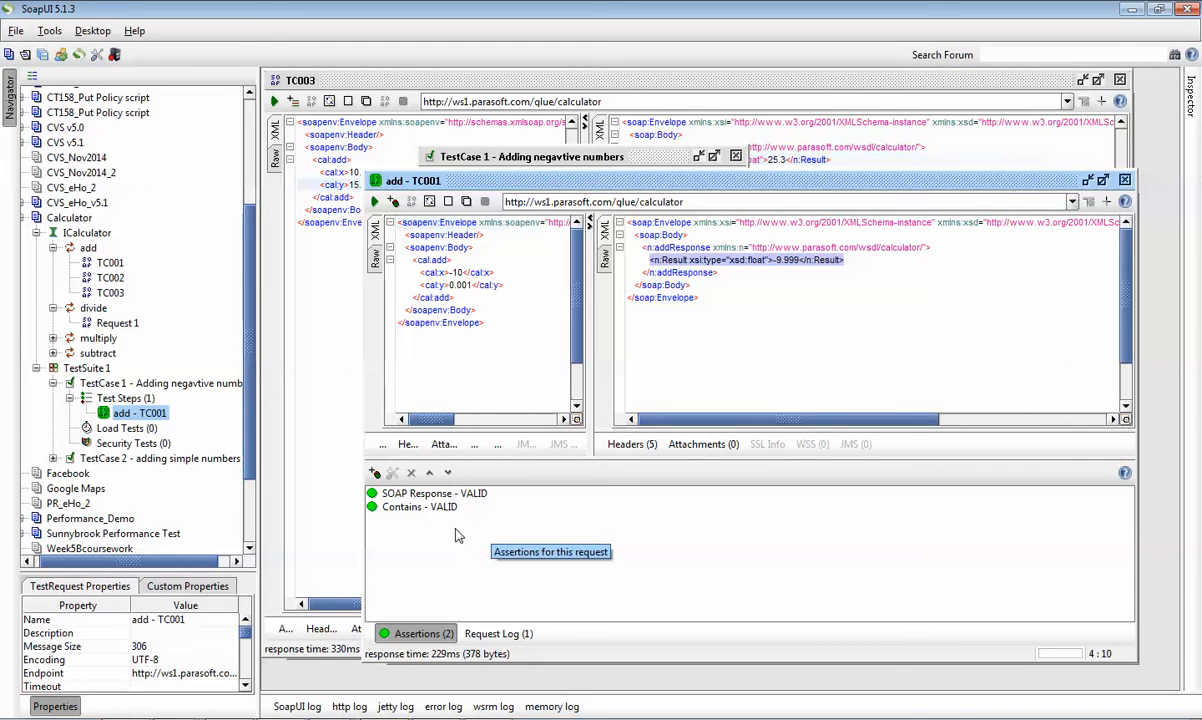
left_click(416, 496)
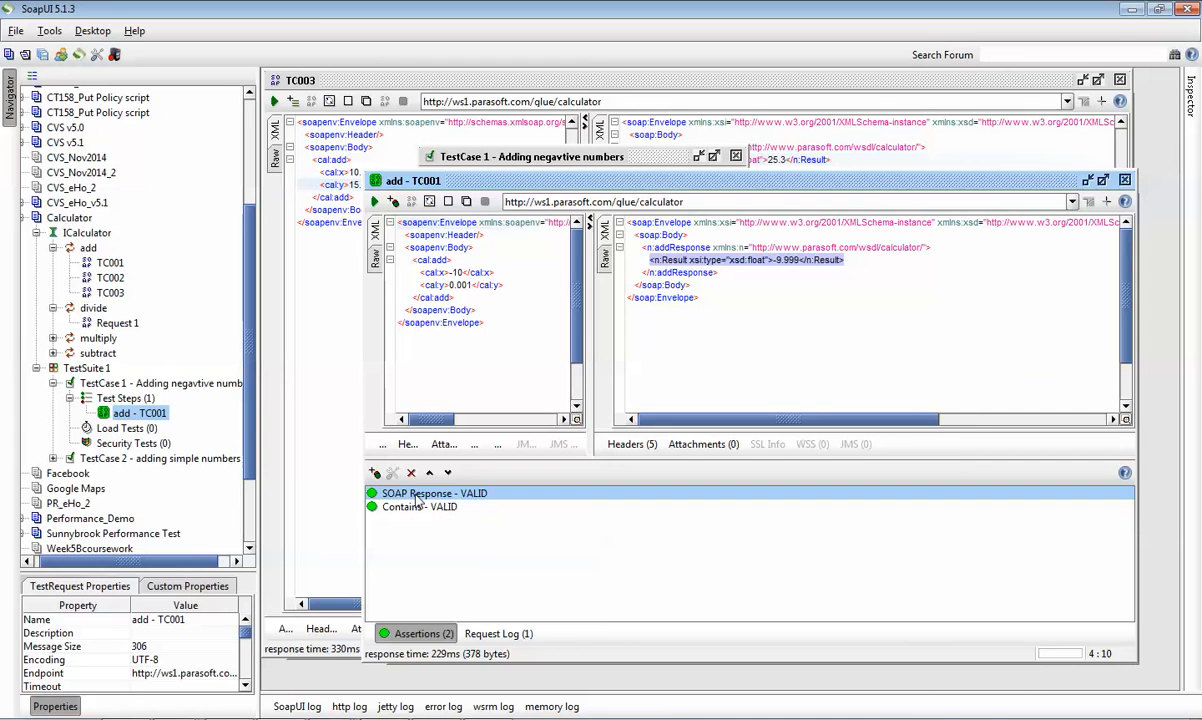
left_click(418, 510)
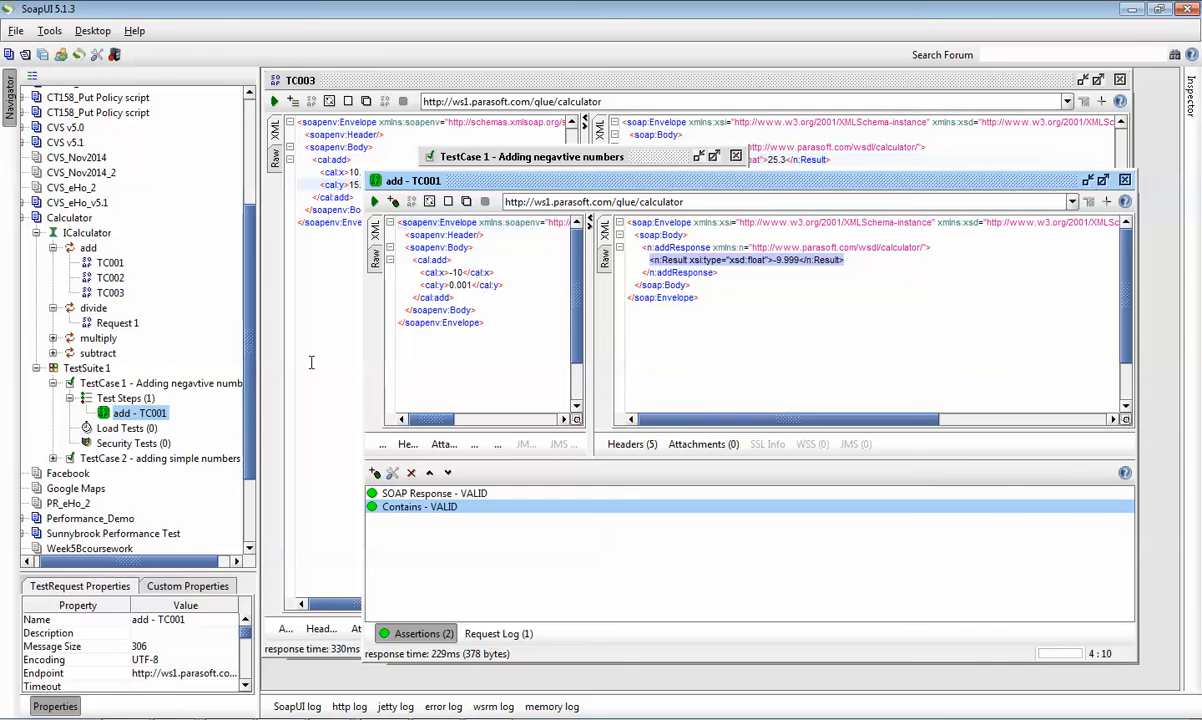
Collapse TestCase 1, open the add - TC002 test step under TestCase 2, and show its assertions list
scroll(213, 378, "down", 2)
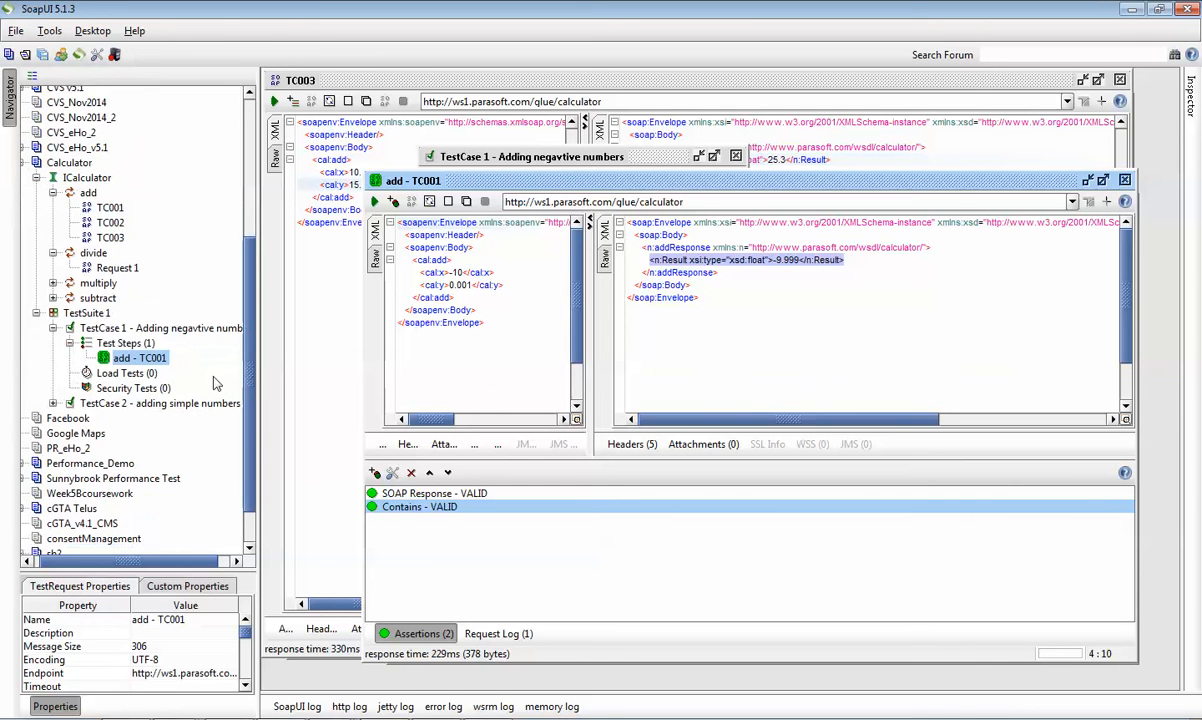
left_click(53, 328)
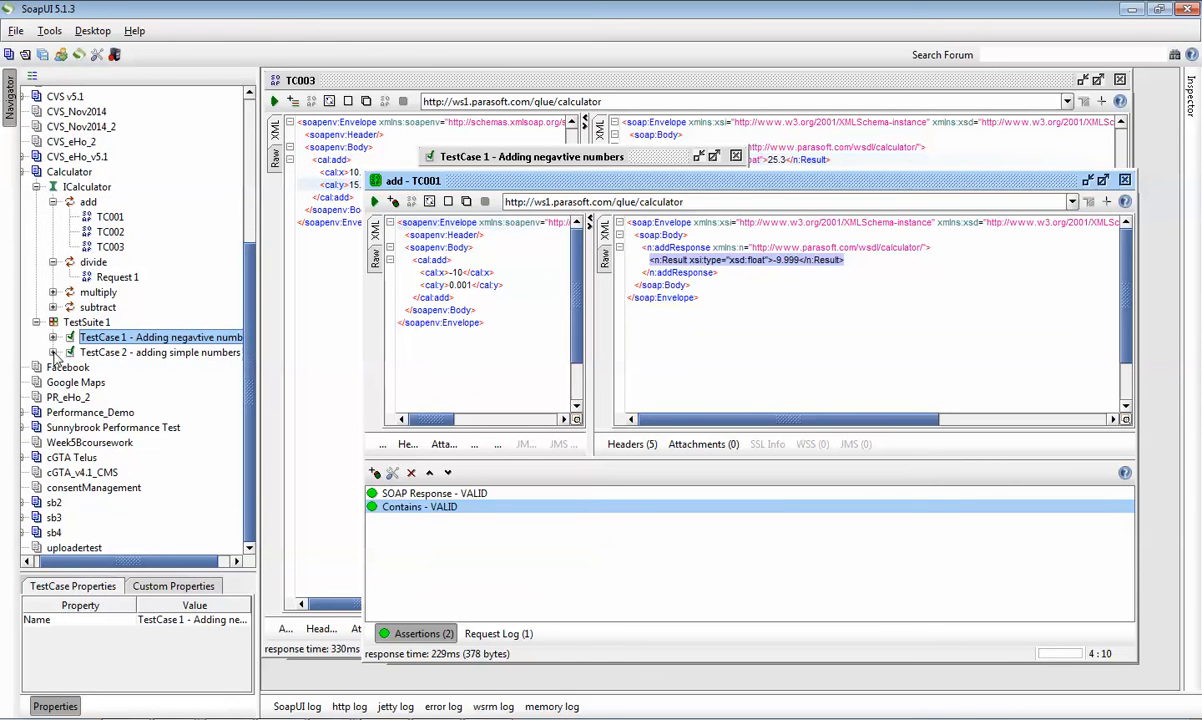
left_click(53, 352)
left_click(137, 382)
double_click(137, 382)
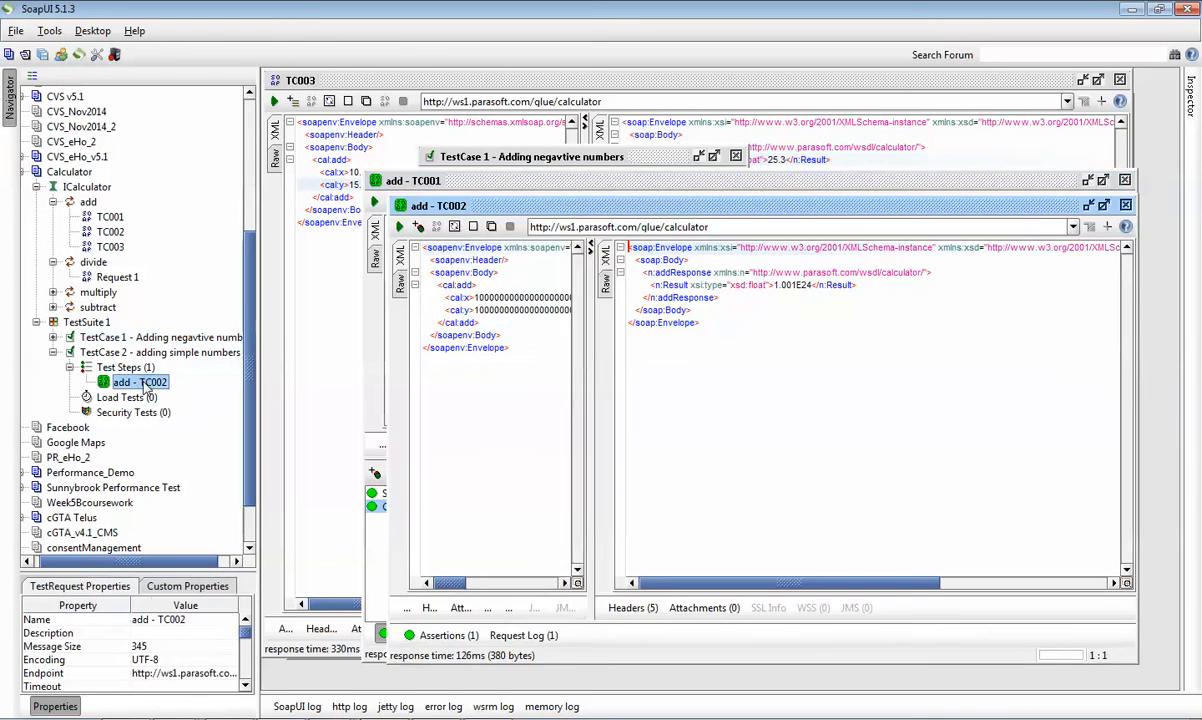
left_click(447, 636)
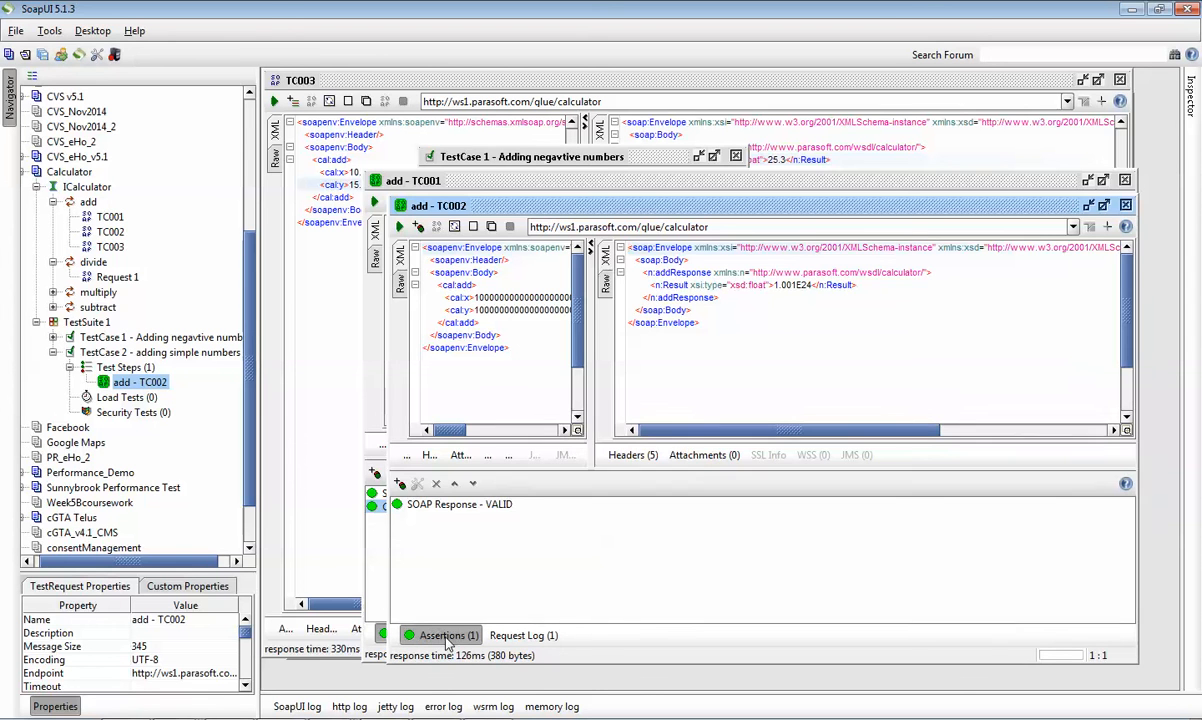
Add a Contains assertion to add - TC002 with the content <n:Result xsi:type="xsd:float">1.001E24</n:Result>
left_click(410, 486)
left_click(378, 462)
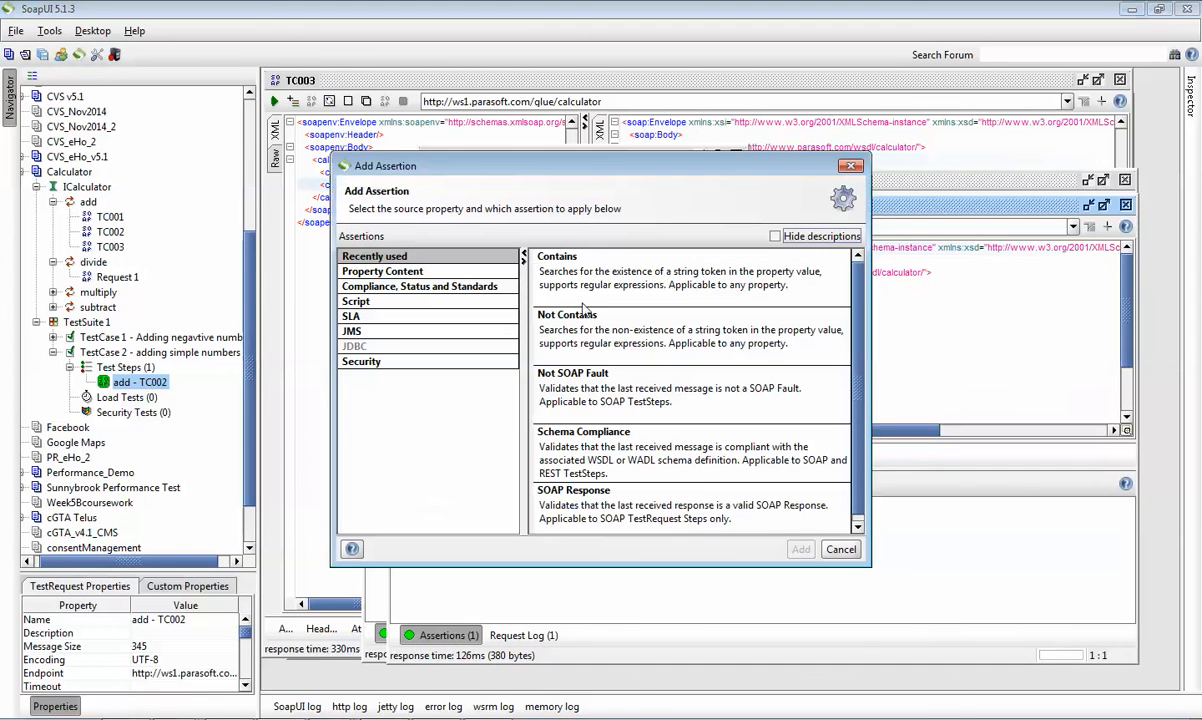
left_click(648, 285)
left_click(800, 549)
left_click_drag(705, 257, 738, 379)
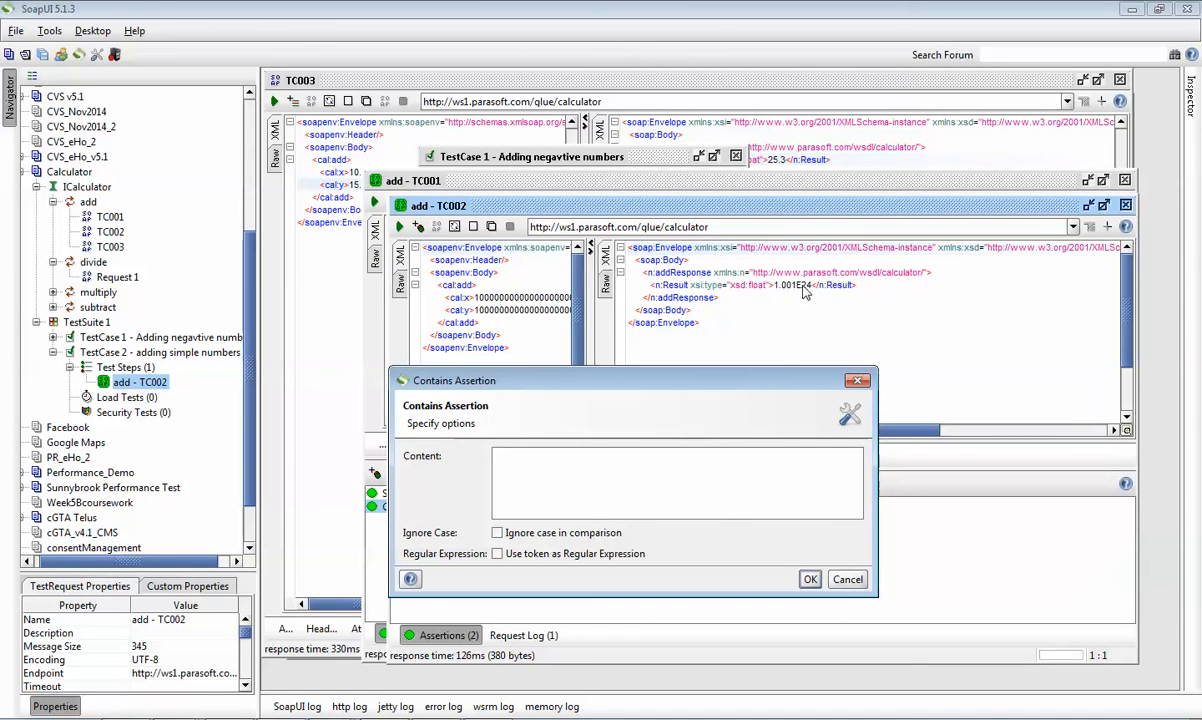
type("<n:Result xsi:type=\"xsd:float\">-9.999</n:Result>")
left_click(663, 456)
key("BackSpace")
key("BackSpace")
key("BackSpace")
key("BackSpace")
key("BackSpace")
key("BackSpace")
type("1.")
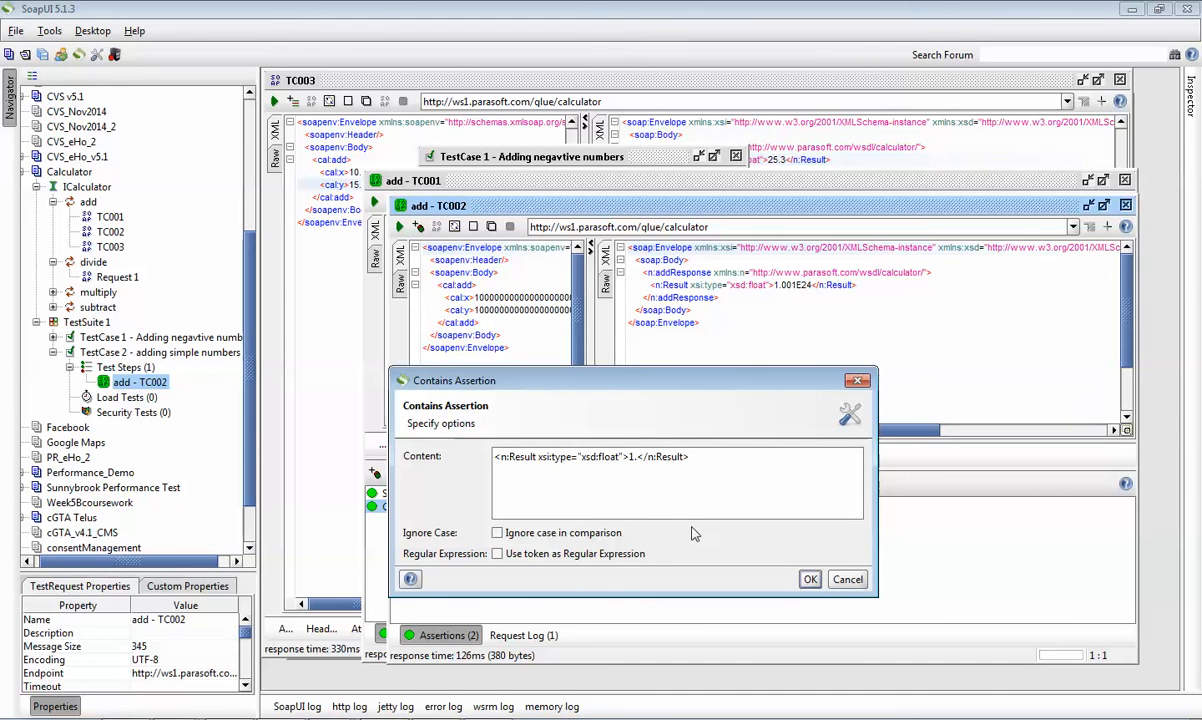
type("001E24")
left_click(810, 580)
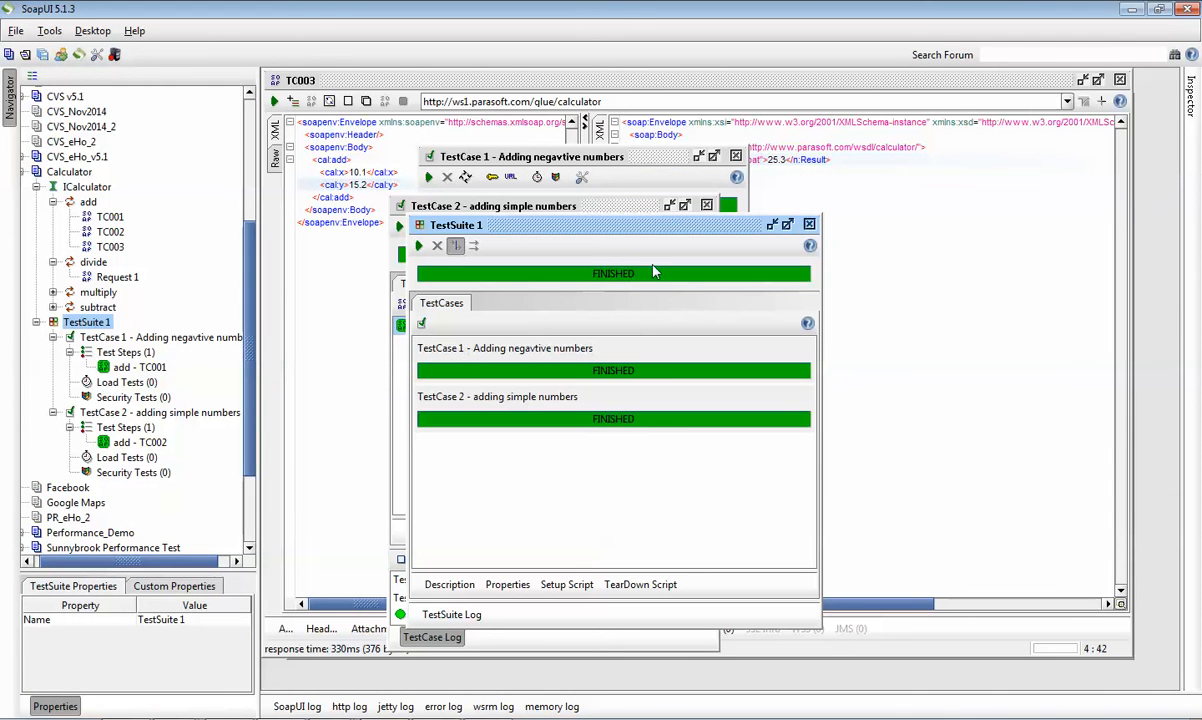
Move the TestSuite 1 window clear of the others and run the suite with the new assertions
left_click_drag(488, 220, 436, 149)
left_click(366, 175)
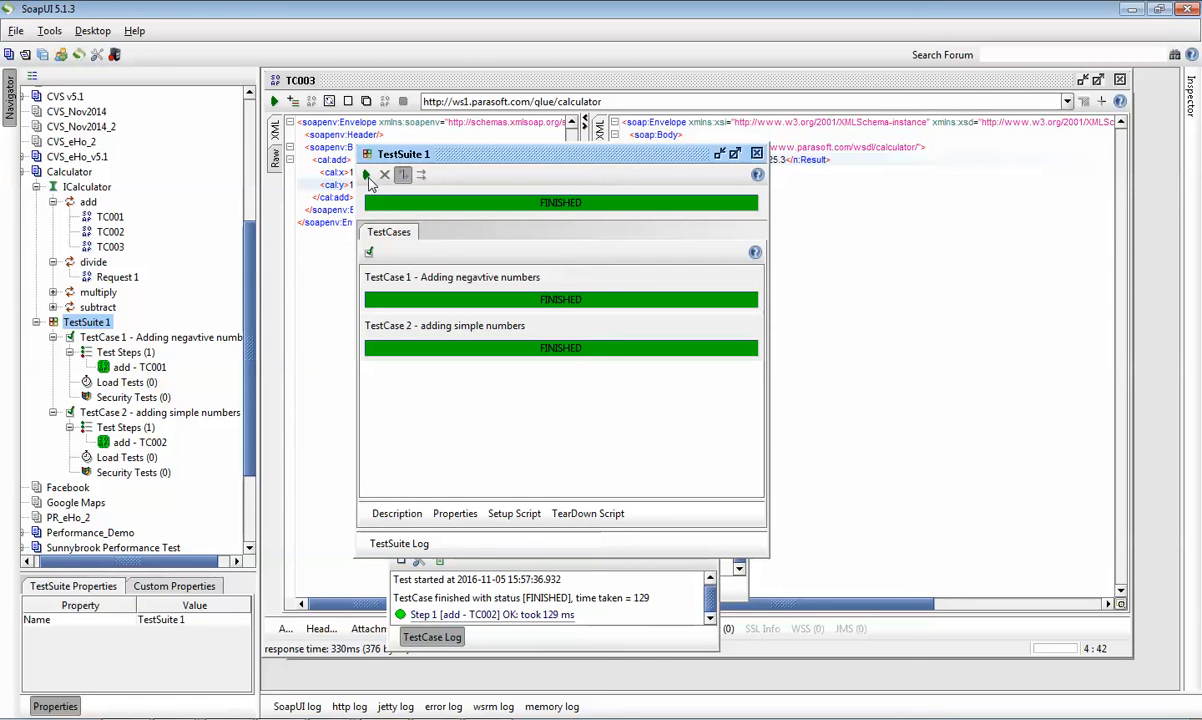
Open the add - TC001 test step and change the x value in its request to -11
double_click(140, 368)
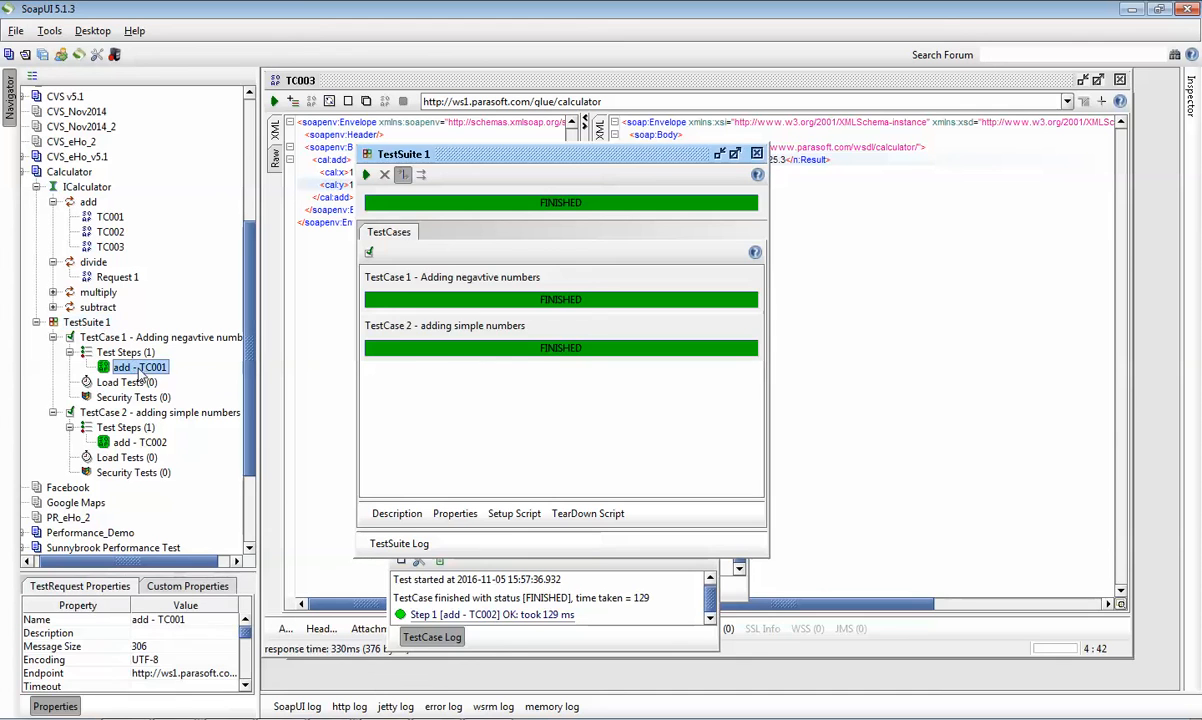
type("11</cal:x>")
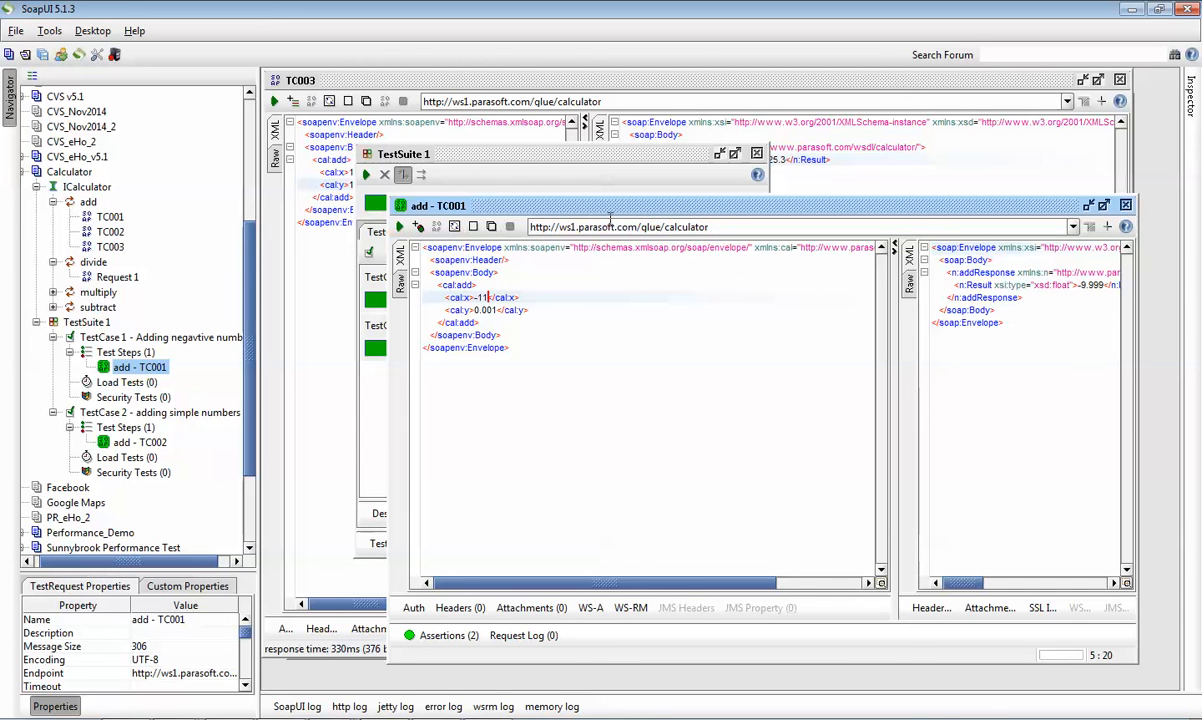
left_click_drag(577, 205, 508, 207)
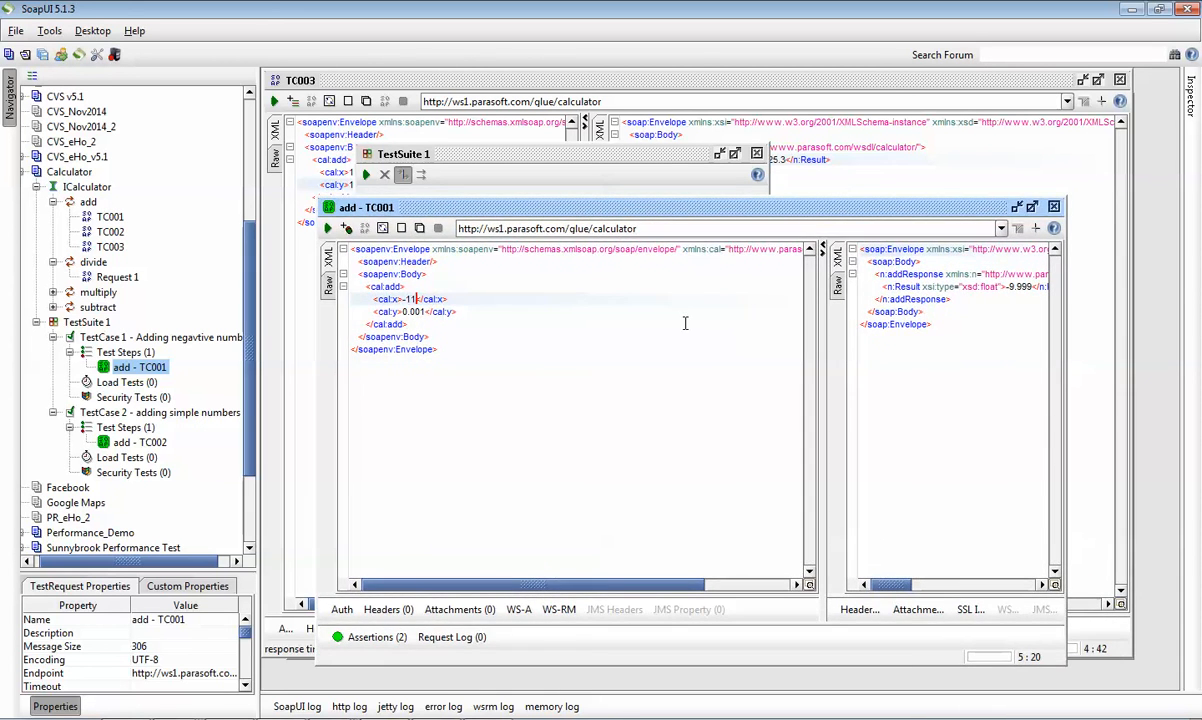
Close the add - TC001 editor, rerun TestSuite 1, and open TestCase 1 maximized to view its results
left_click(1053, 206)
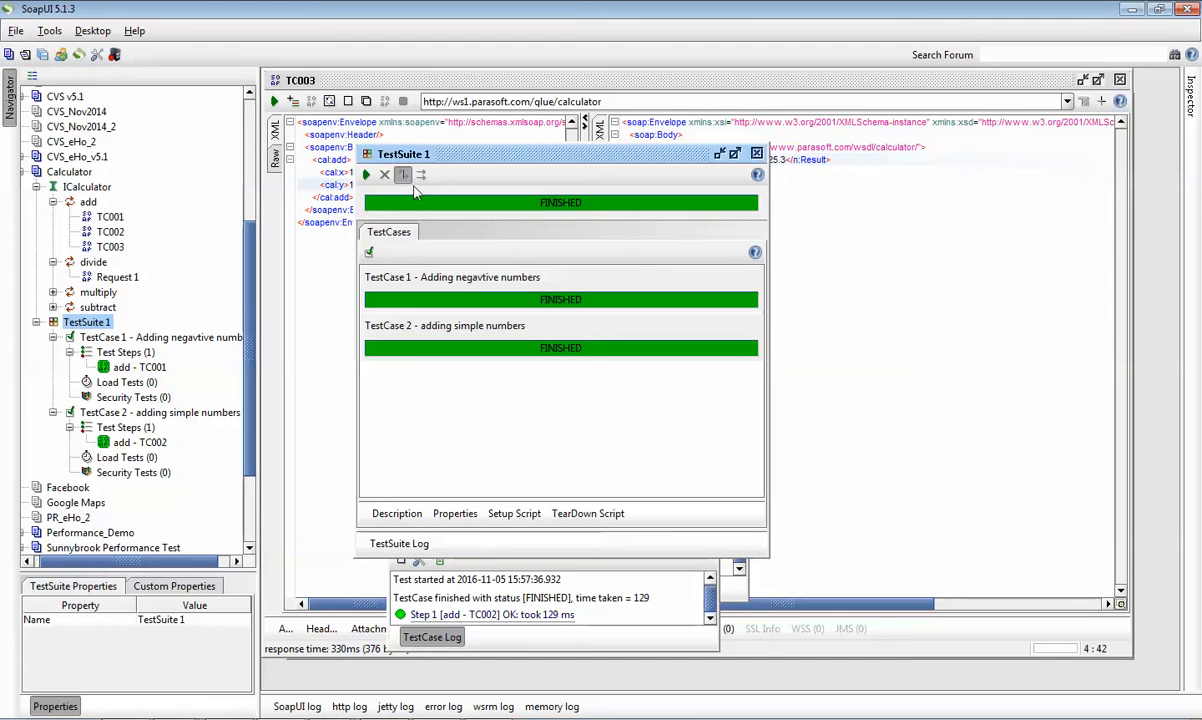
left_click(366, 175)
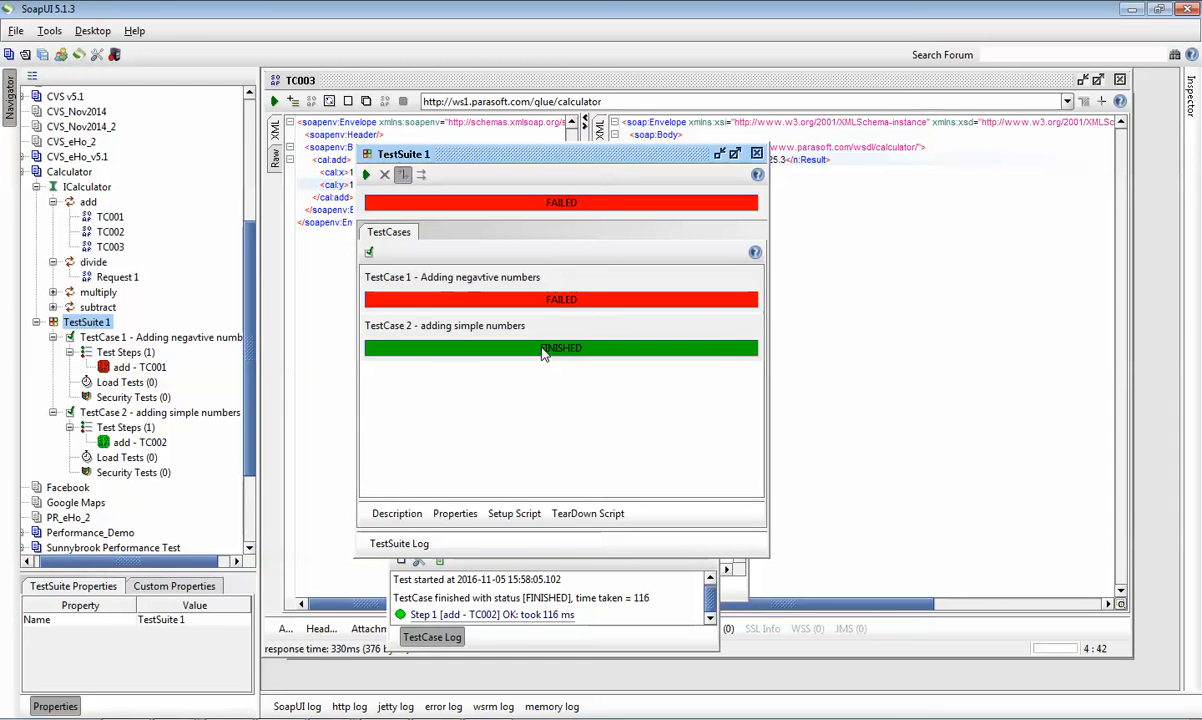
double_click(563, 301)
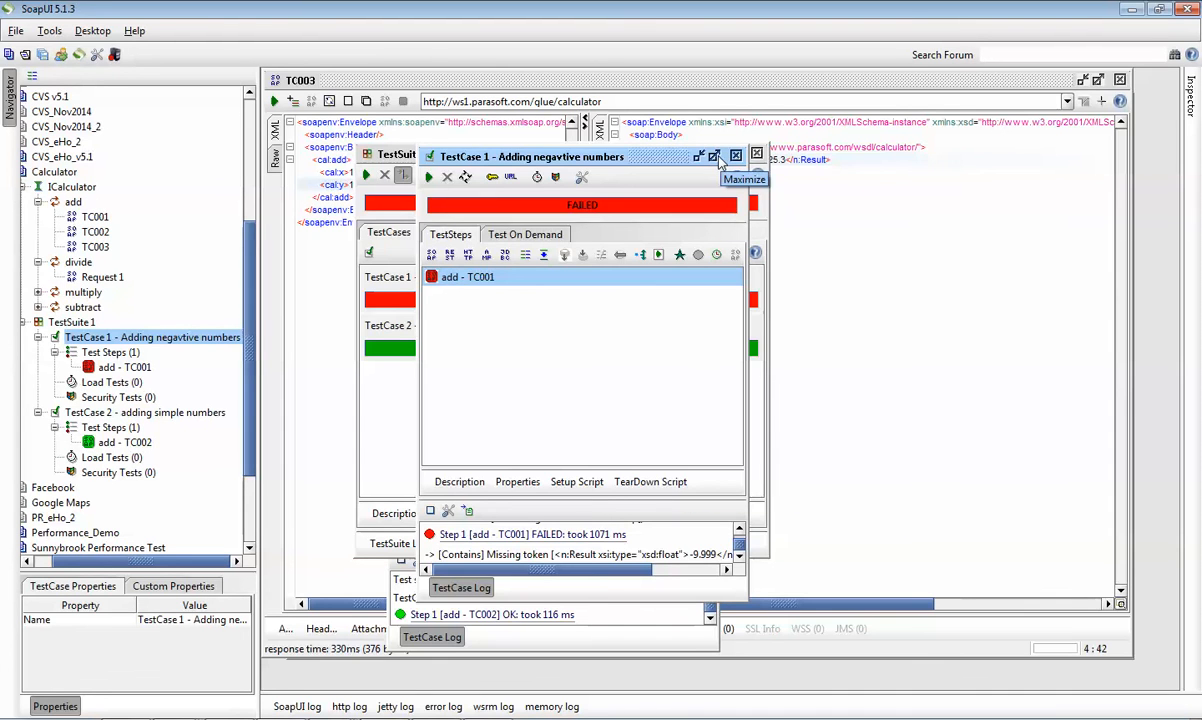
left_click(714, 157)
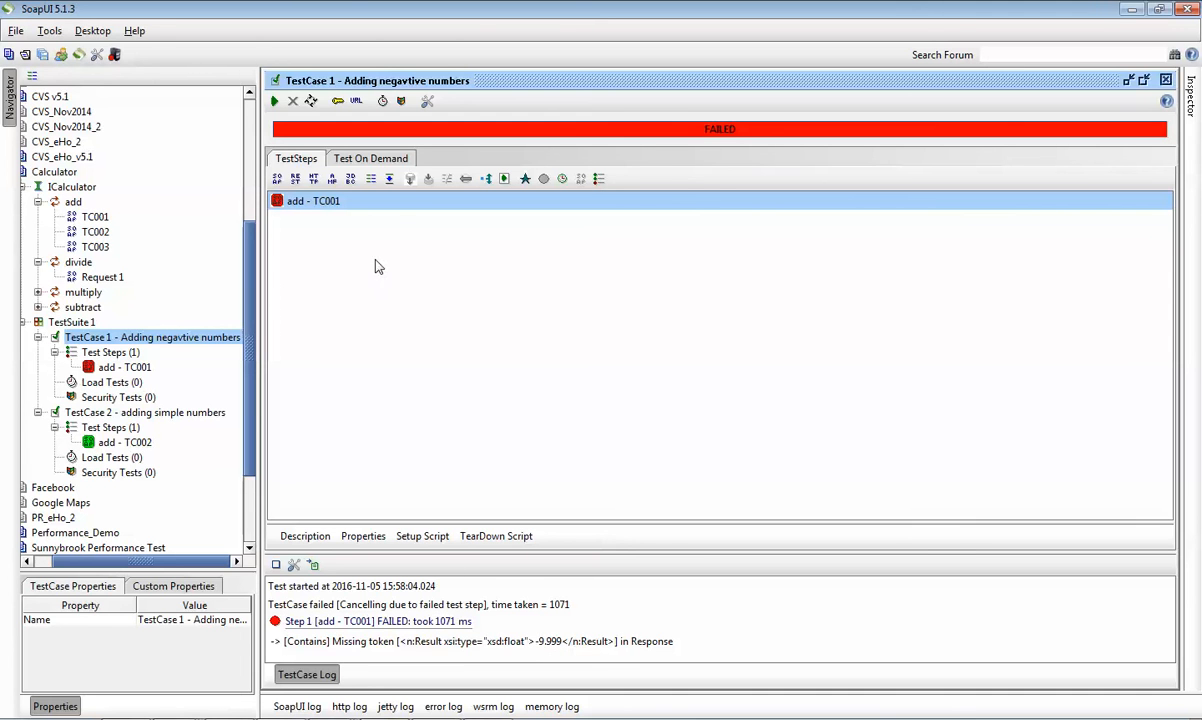
Open add - TC001 from TestCase 1 and widen its response area to compare the request, response and assertion results
left_click(390, 206)
double_click(390, 210)
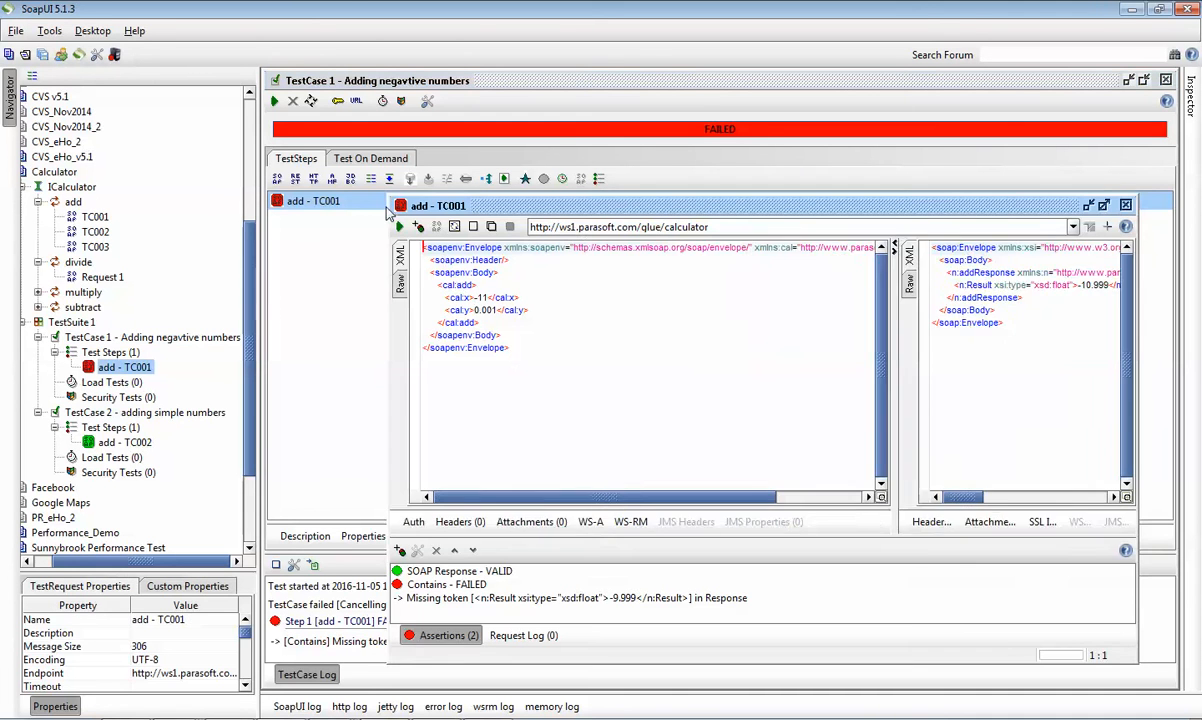
left_click(490, 297)
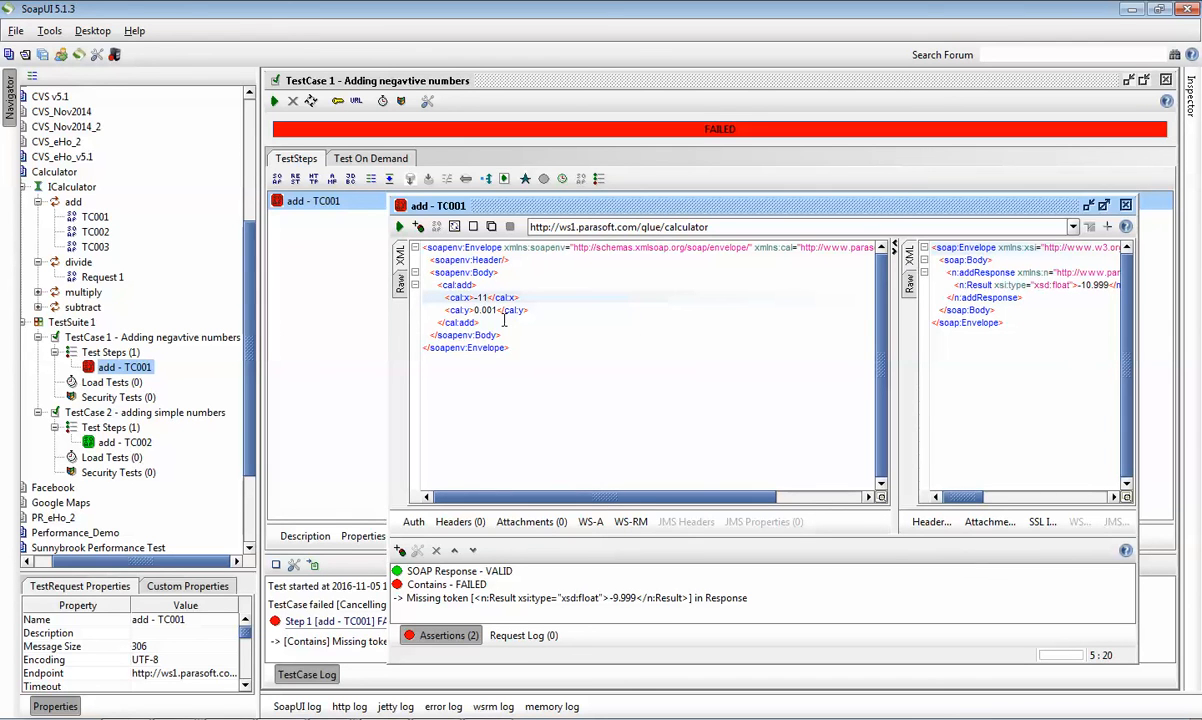
left_click_drag(894, 356, 788, 356)
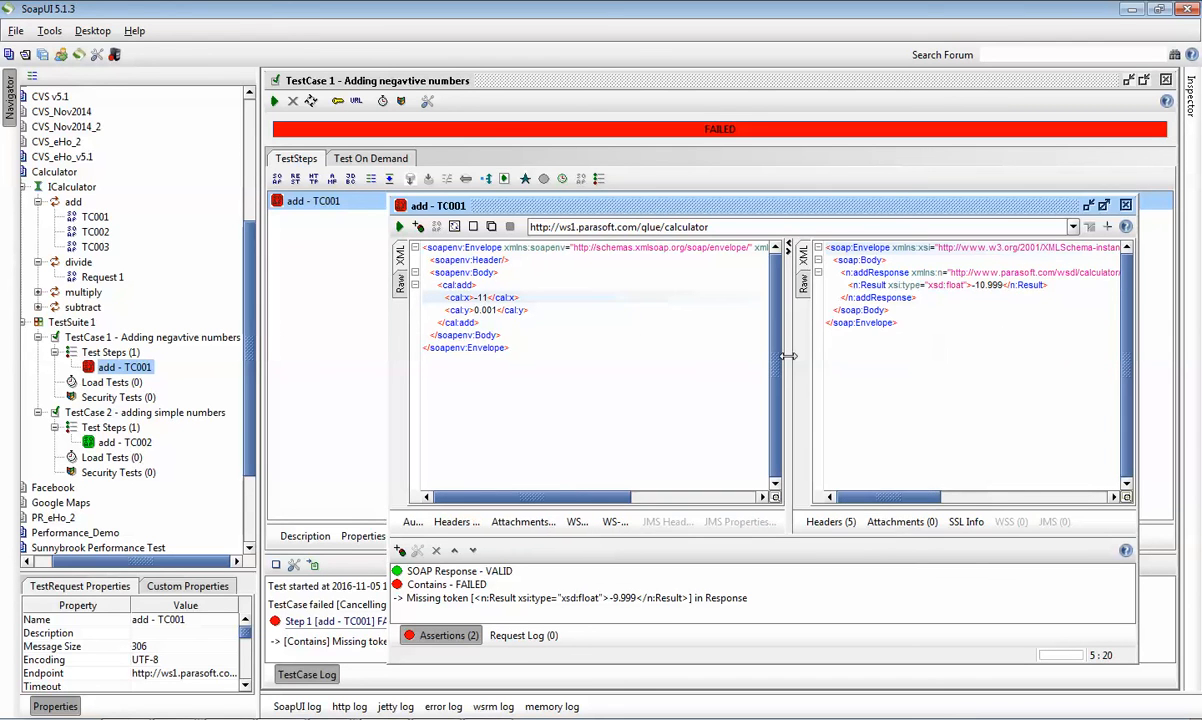
left_click_drag(905, 324, 822, 254)
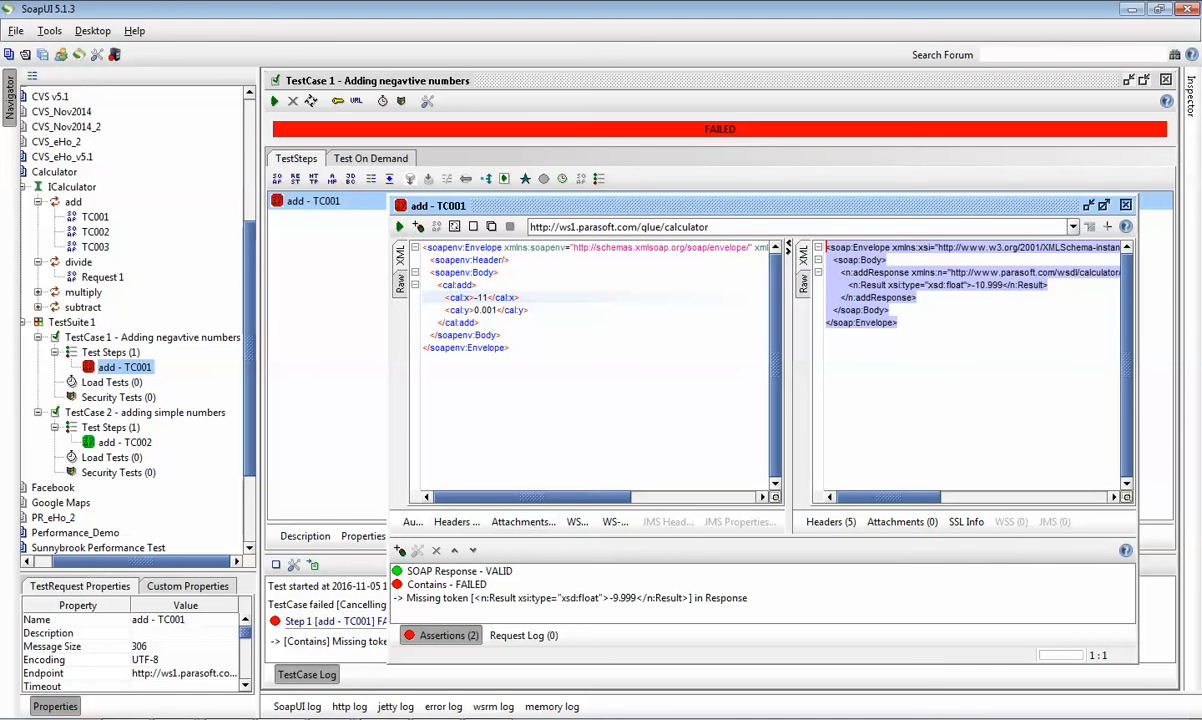
Switch to the Word outline and highlight "Create a Testsuite" and "Add a checkpoint/assertion - Expected Result" in yellow
left_click(166, 717)
left_click(166, 678)
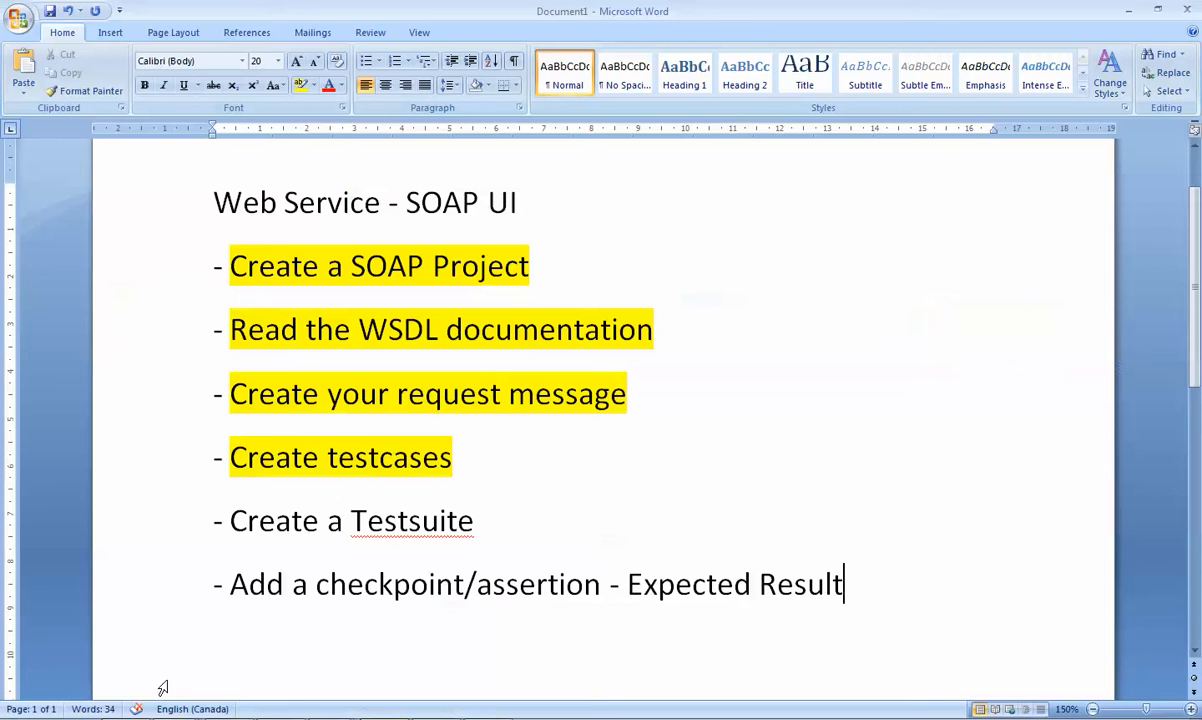
left_click_drag(492, 529, 271, 536)
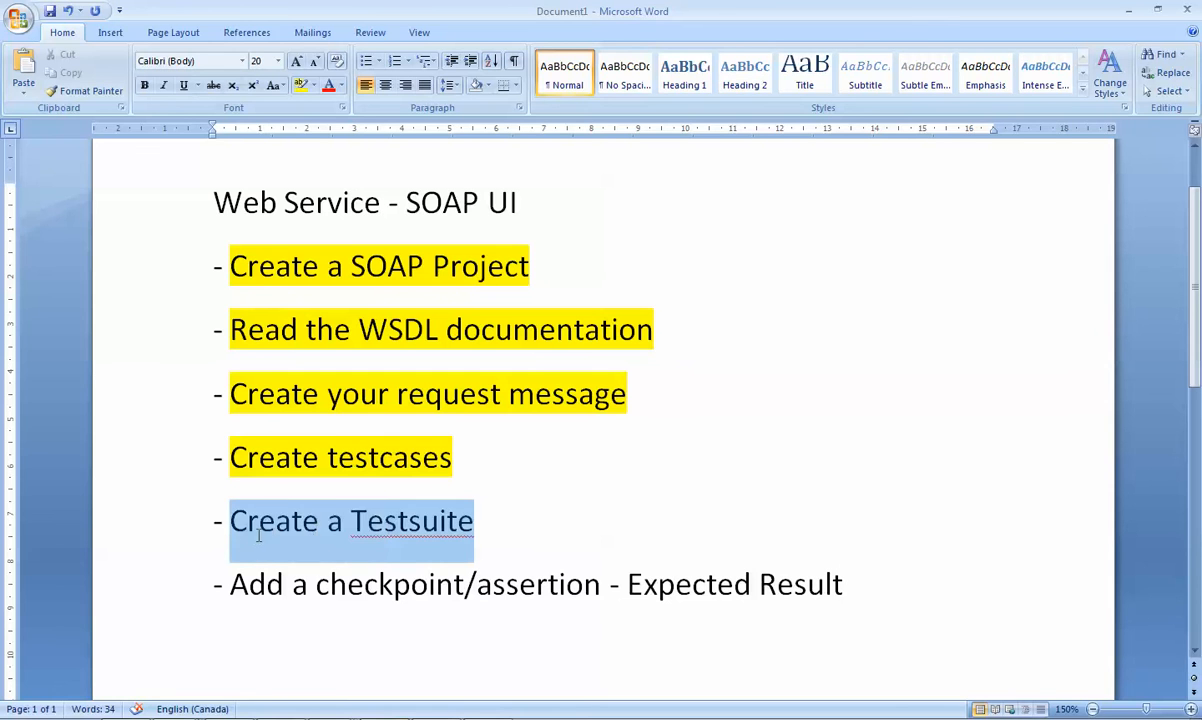
left_click(306, 92)
left_click_drag(845, 588, 250, 612)
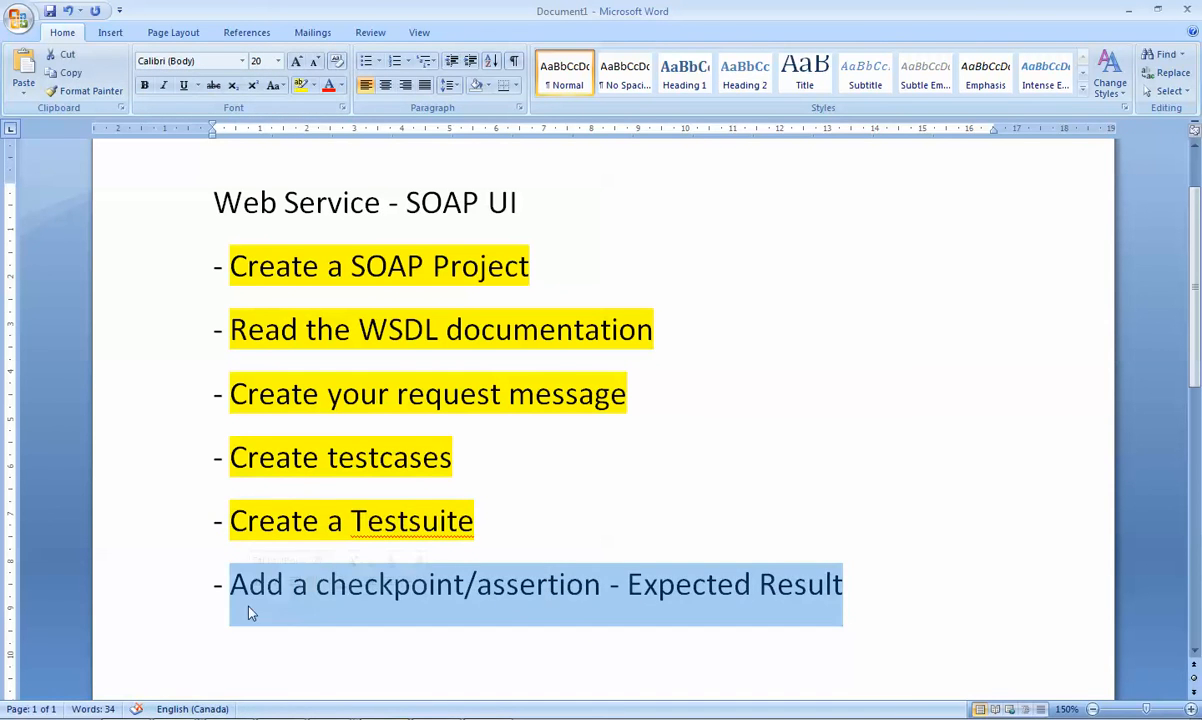
left_click(300, 86)
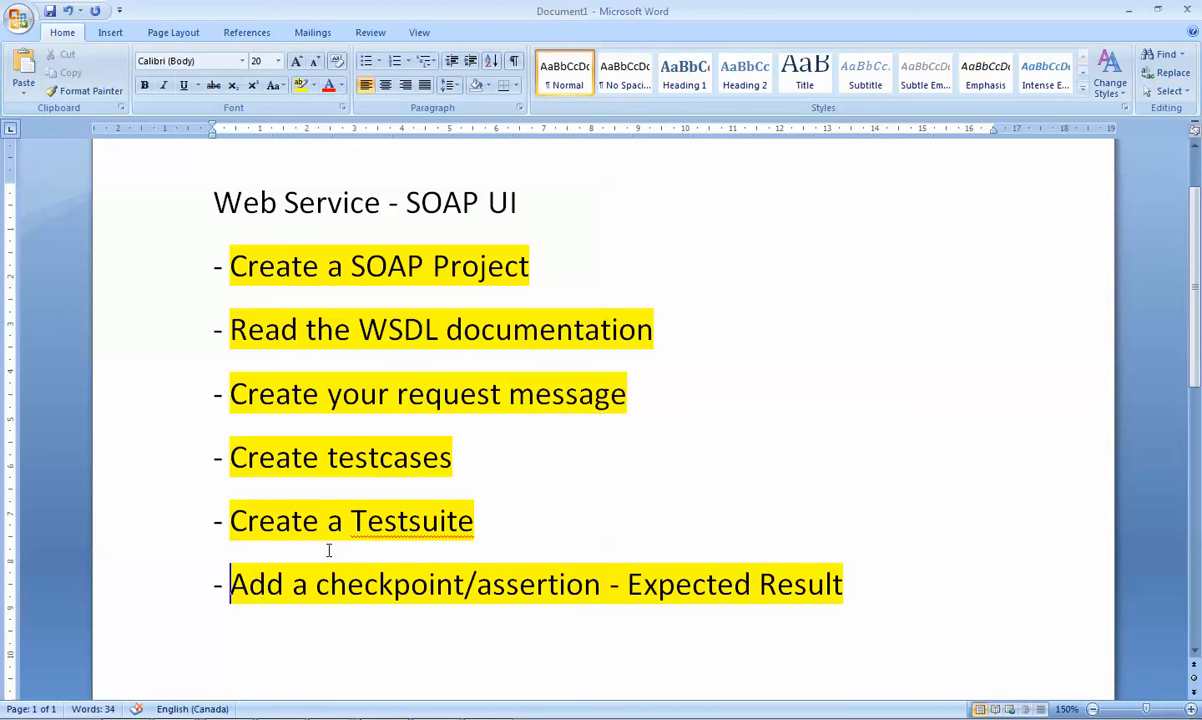
Switch back to SoapUI and expand the CMS v5.1 project down to the requests of its ConsentManagement operation
left_click(298, 717)
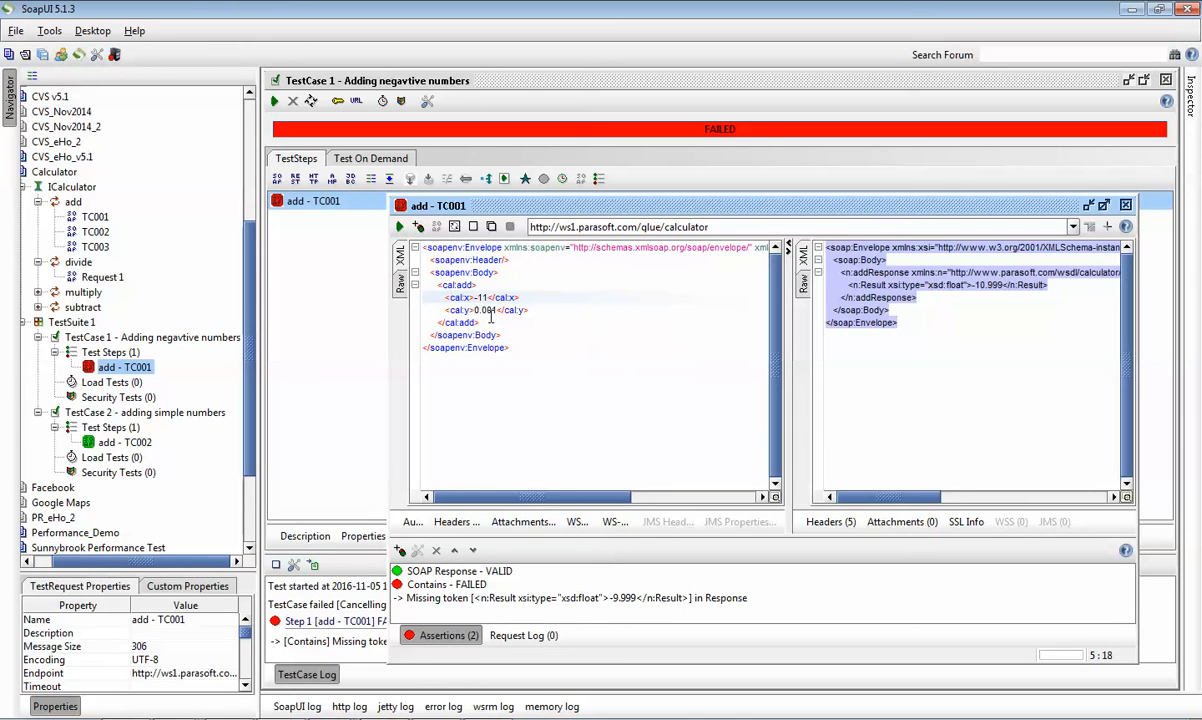
left_click(487, 310)
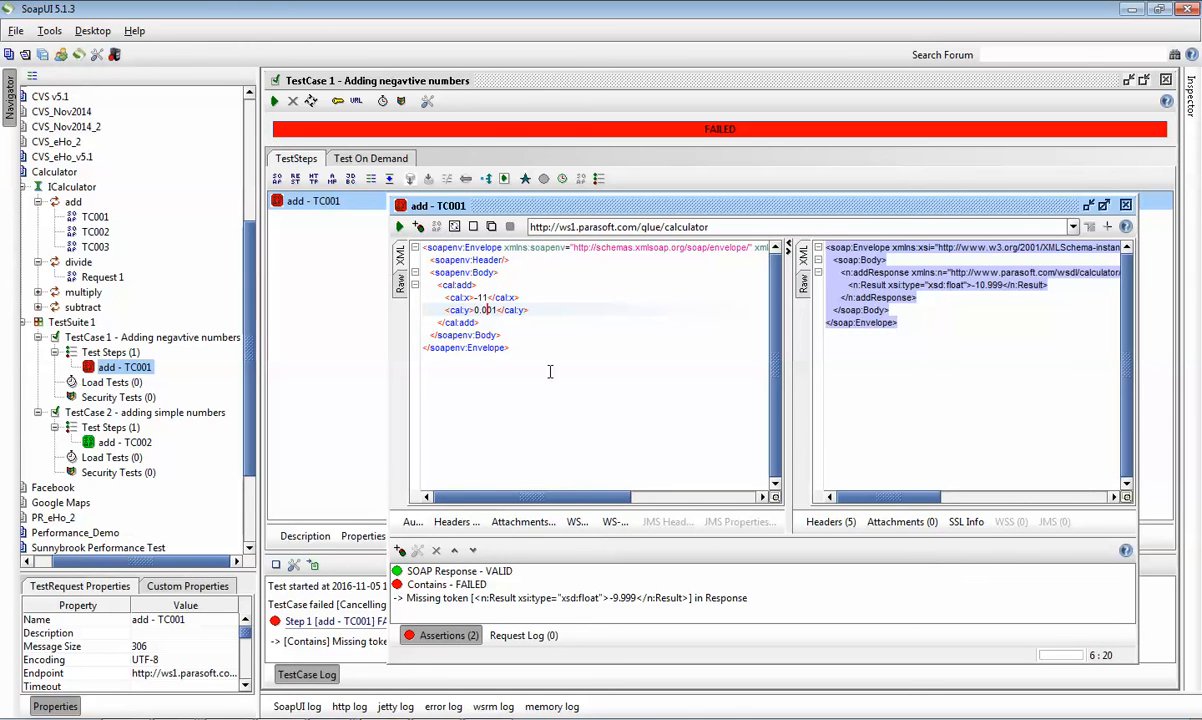
left_click_drag(250, 247, 250, 150)
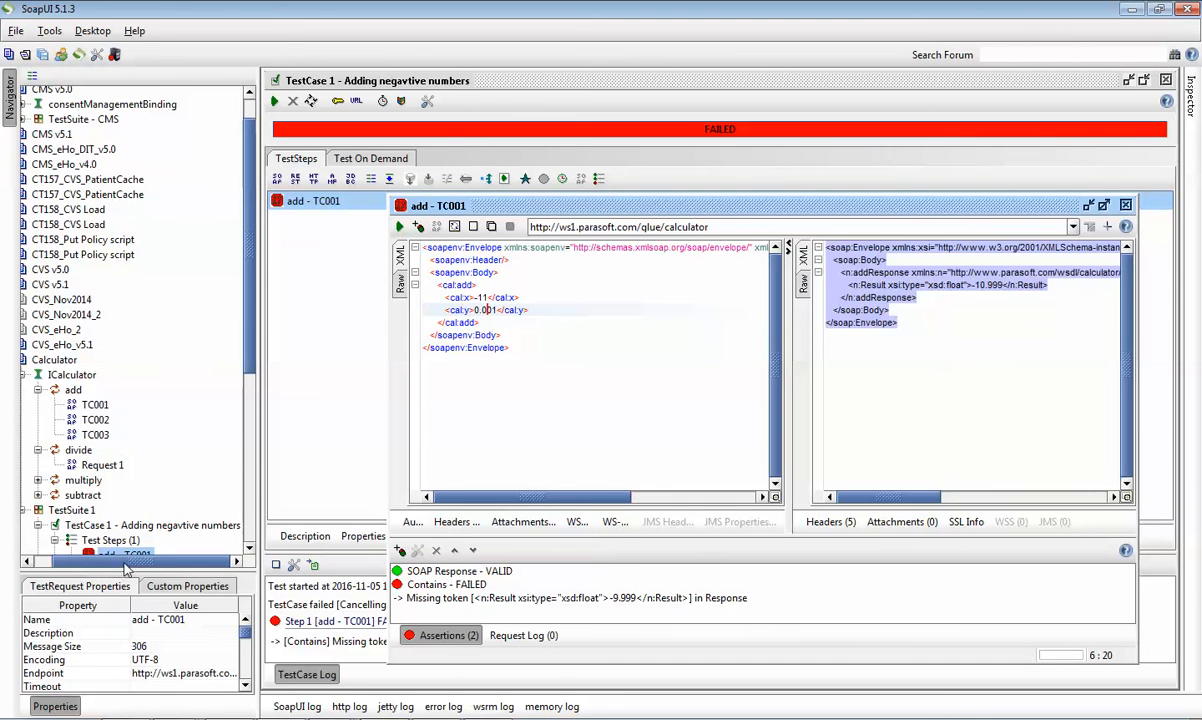
left_click_drag(125, 562, 103, 562)
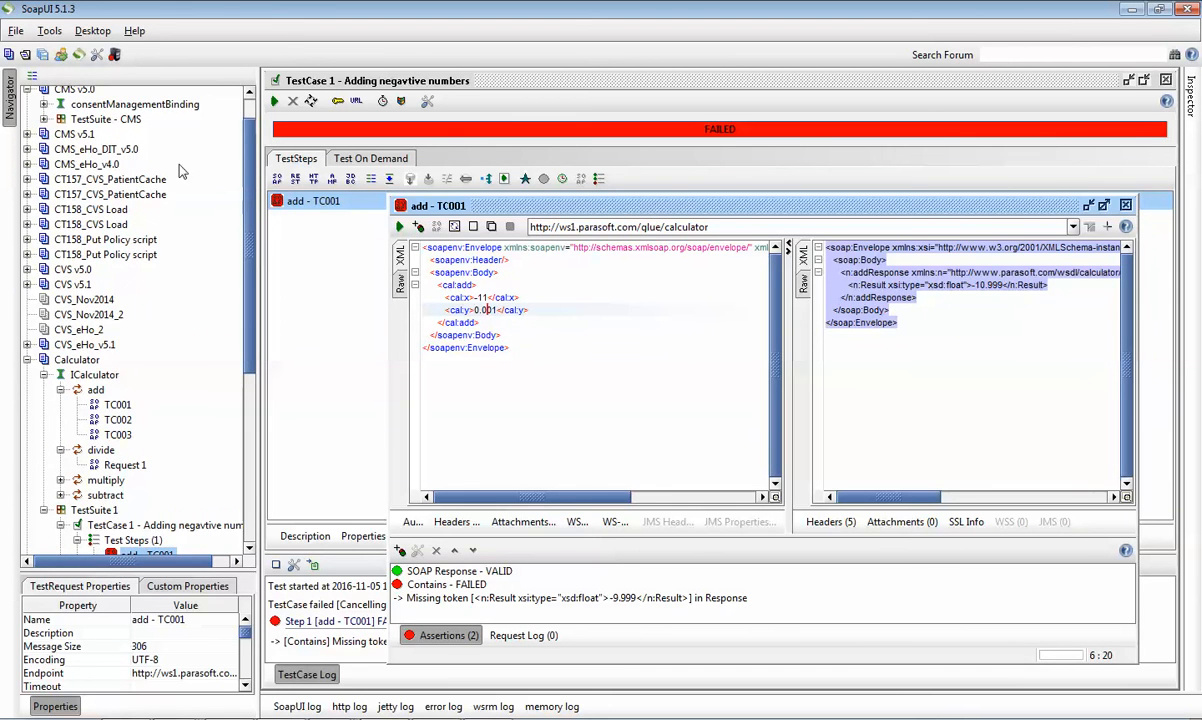
left_click(27, 134)
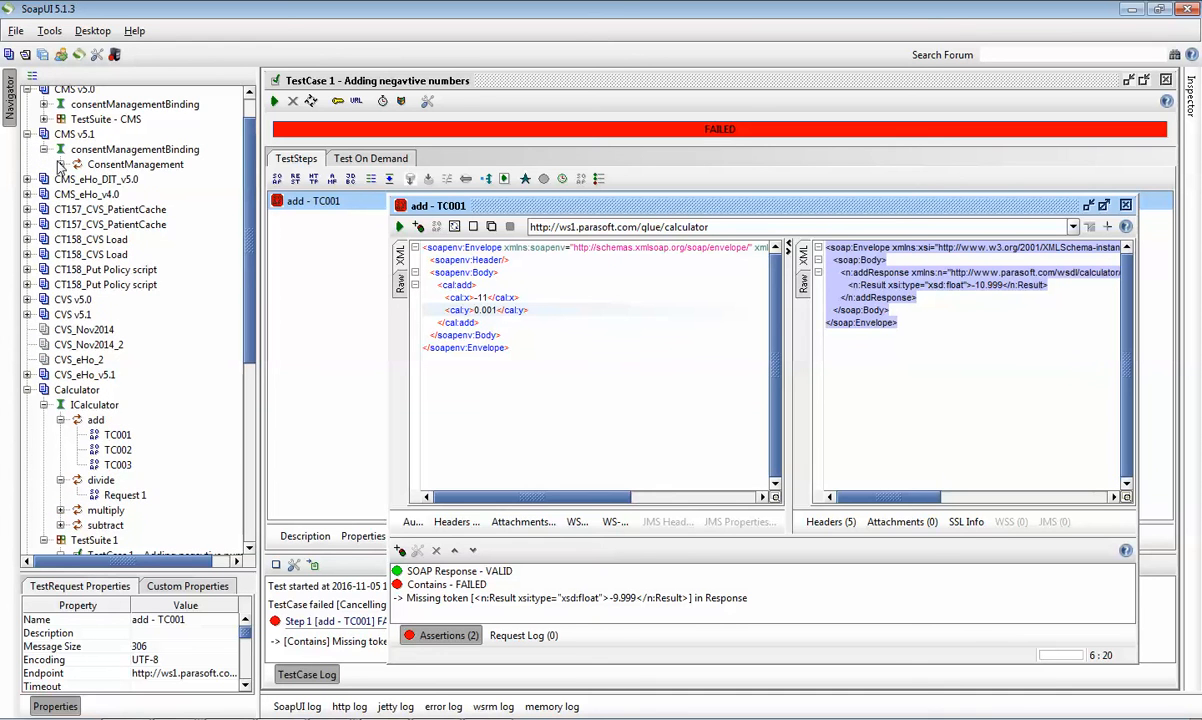
left_click(60, 164)
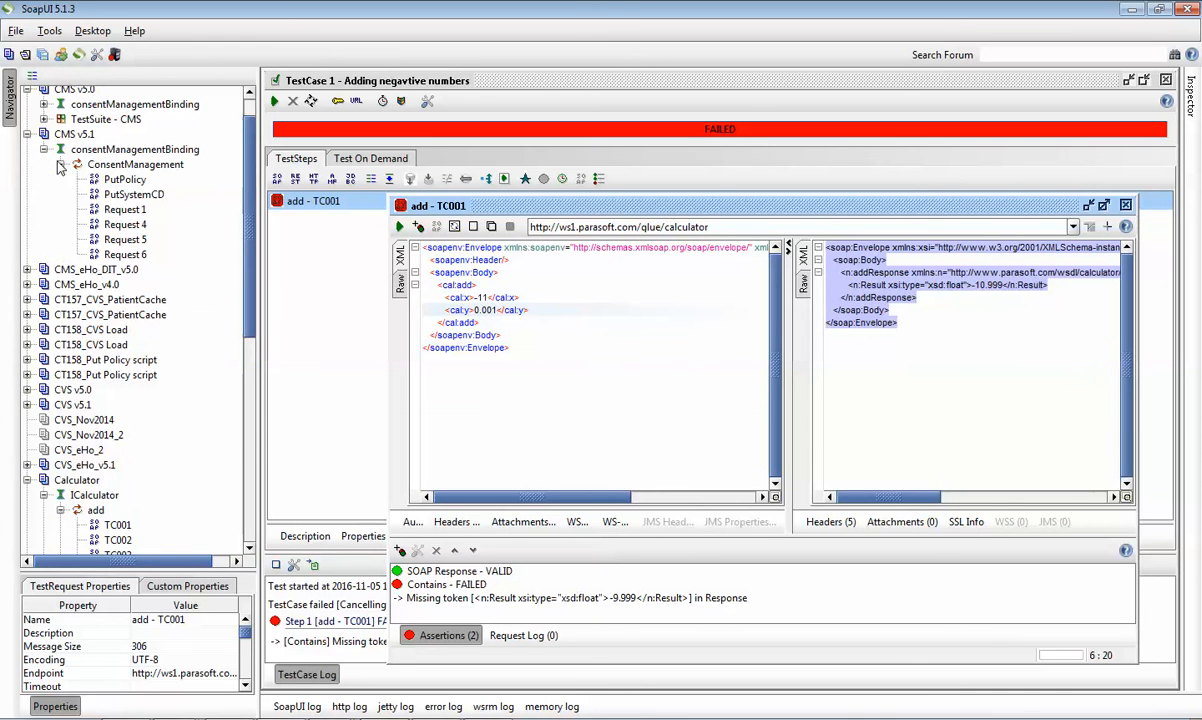
View the XML of Request 1 and Request 5 under ConsentManagement, closing each one again
double_click(122, 209)
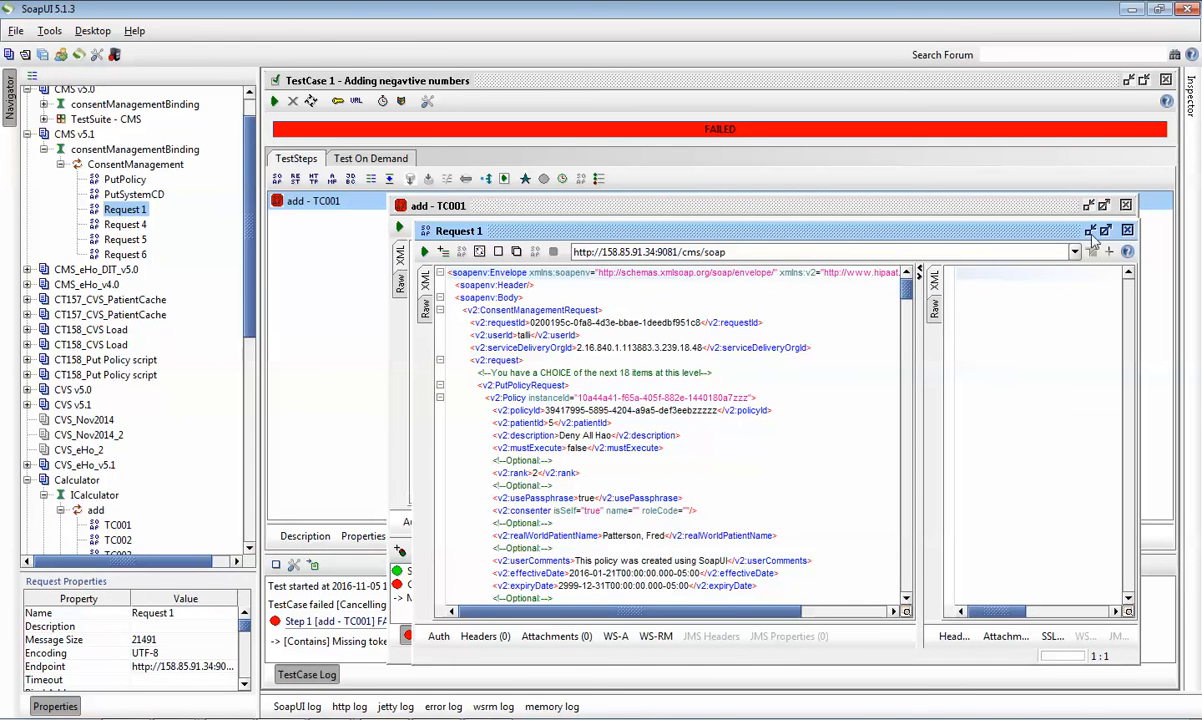
left_click(1127, 230)
double_click(125, 111)
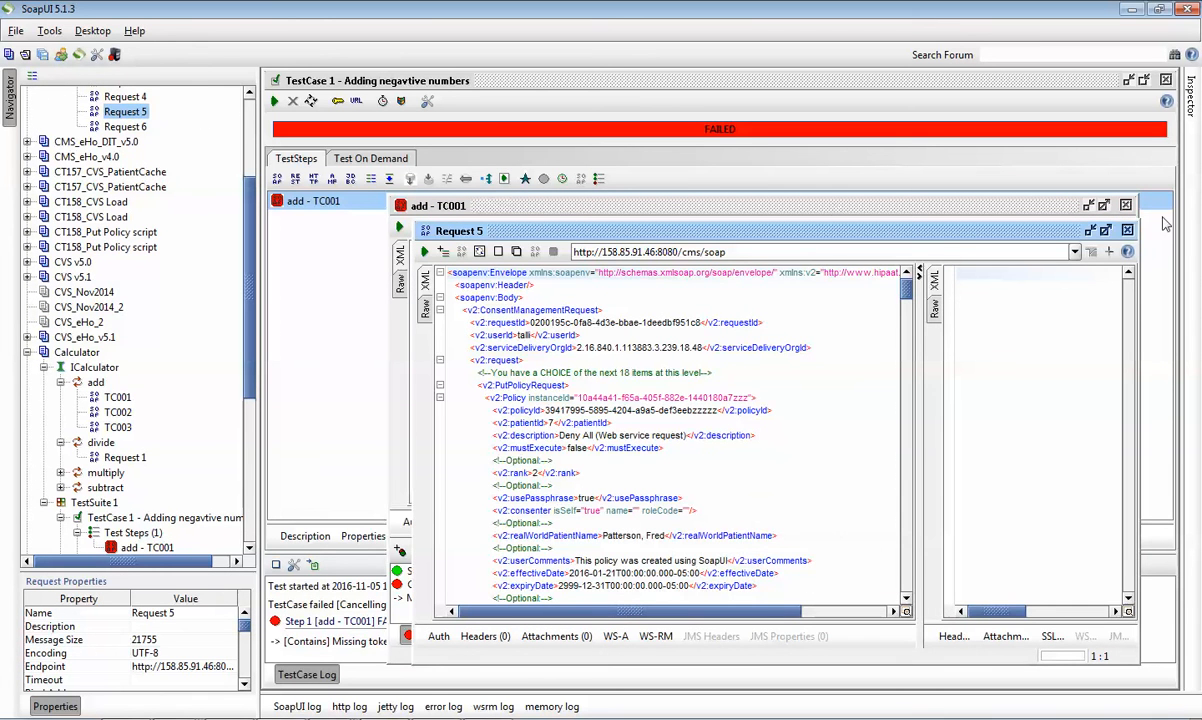
left_click(1127, 230)
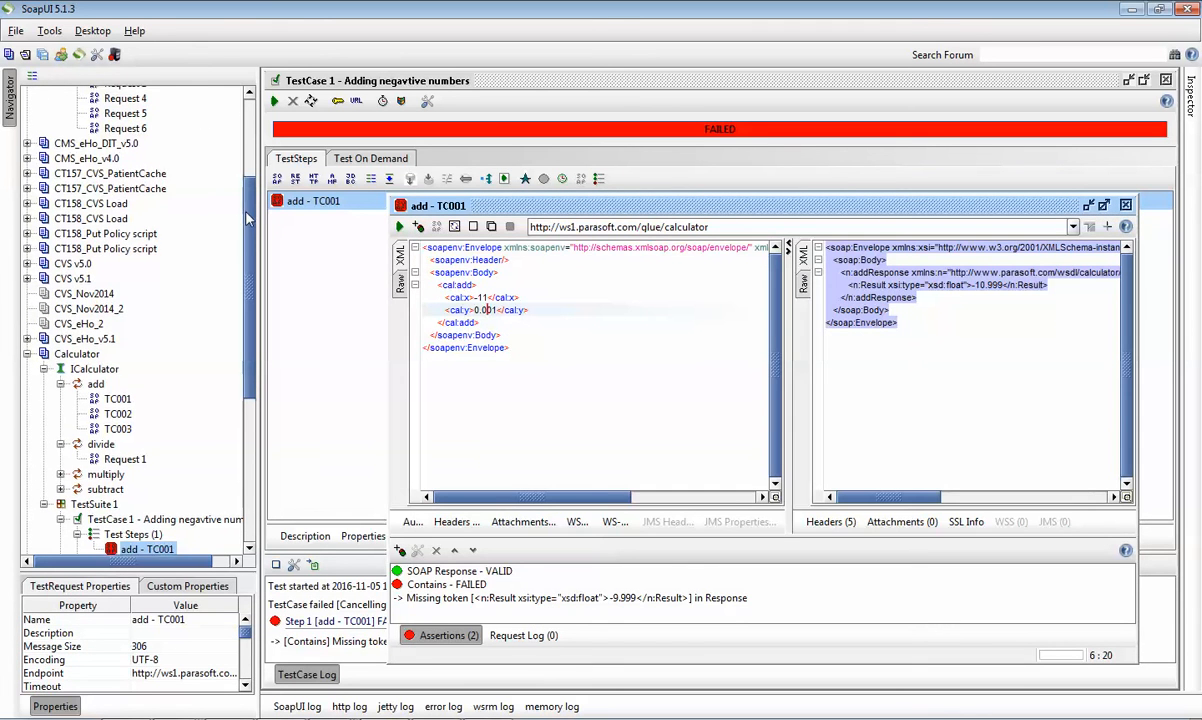
Create a new request named Request 7 under the ConsentManagement operation and maximize its editor
scroll(118, 146, "up", 2)
left_click(120, 139)
right_click(120, 140)
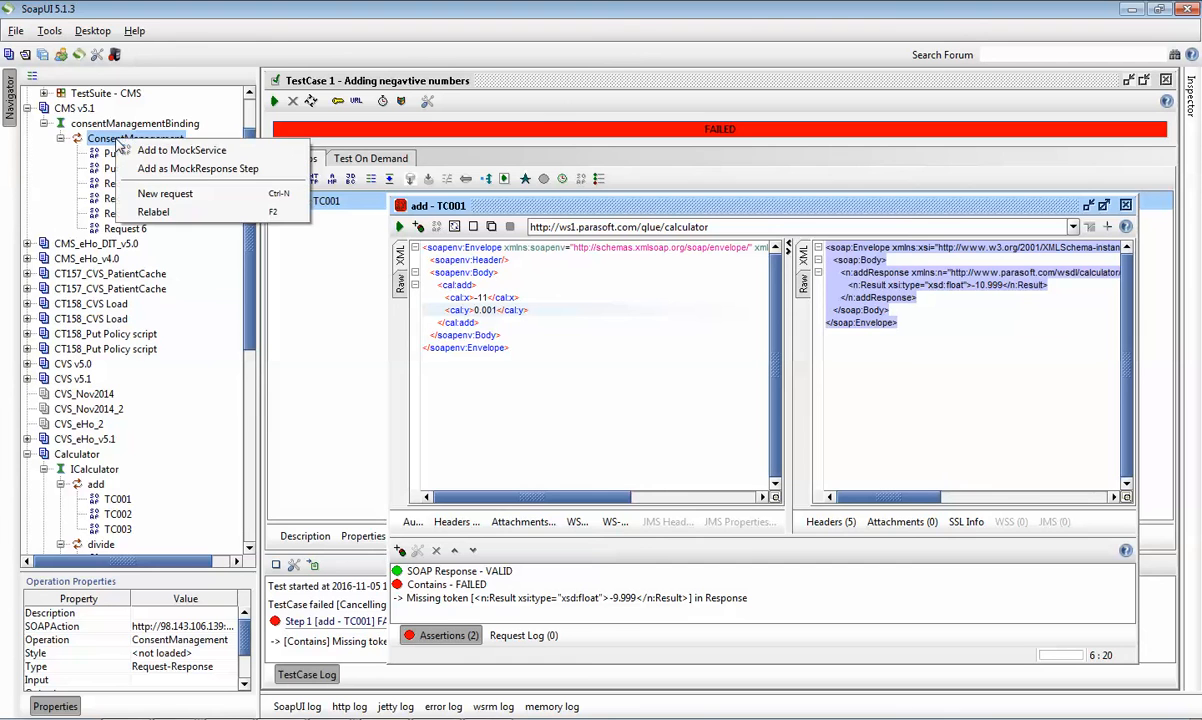
left_click(163, 194)
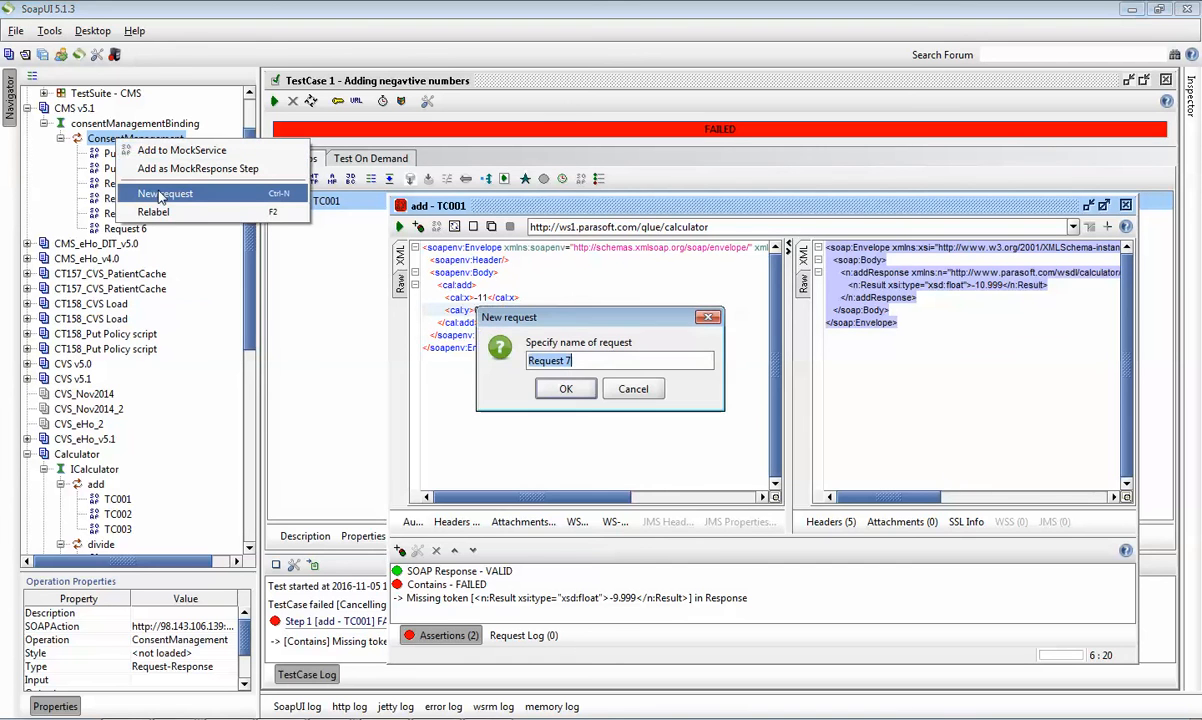
left_click(565, 389)
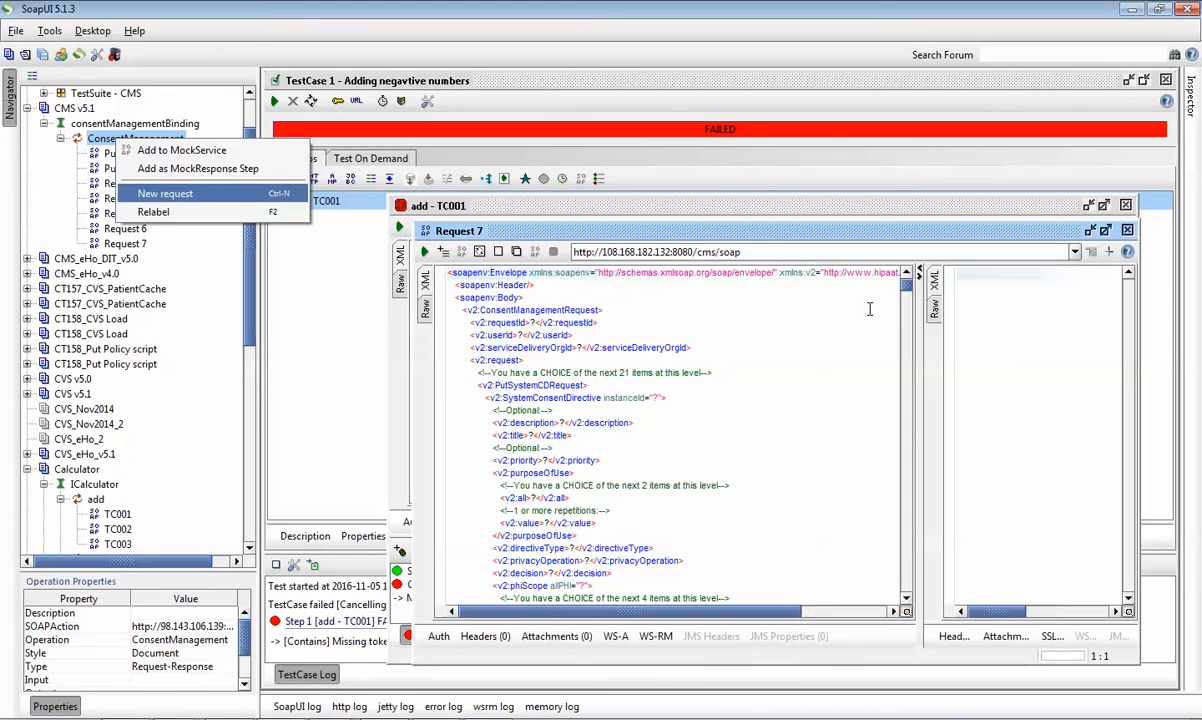
left_click(1105, 231)
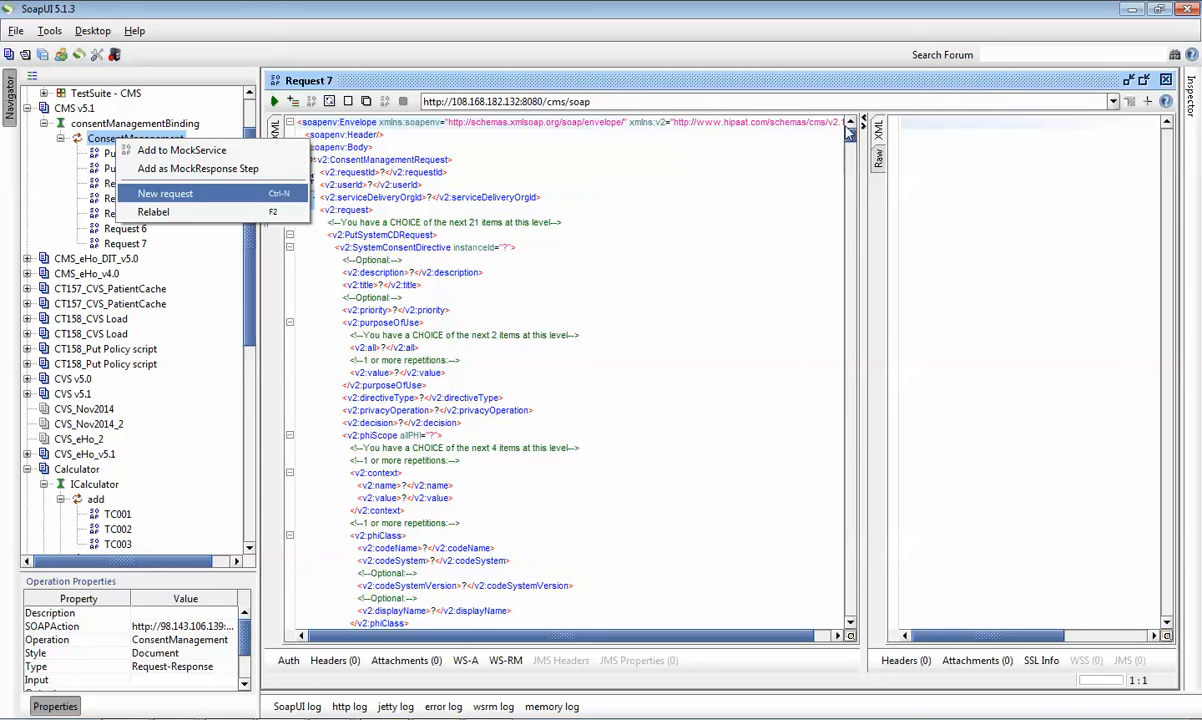
Examine the generated Request 7 message, selecting the opening v2:PutSystemCDRequest element
left_click(382, 285)
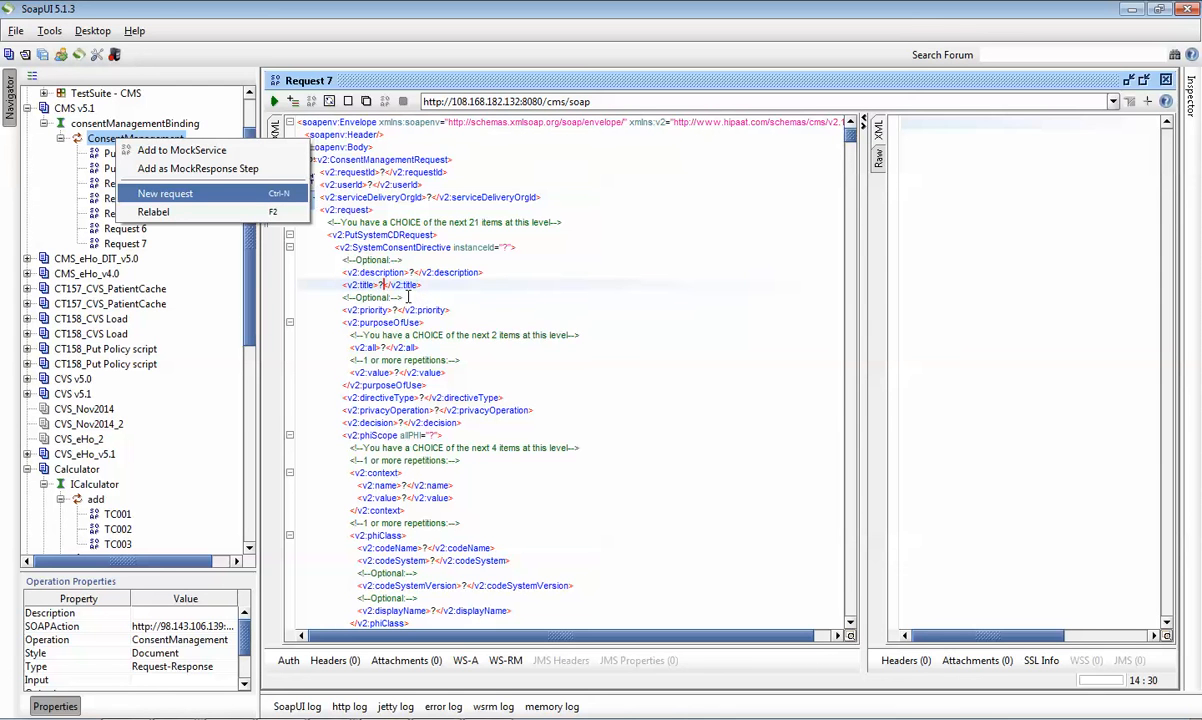
mouse_move(850, 139)
left_mouse_down()
mouse_move(850, 178)
mouse_move(860, 121)
left_mouse_up()
left_click(336, 242)
left_click_drag(336, 242, 329, 233)
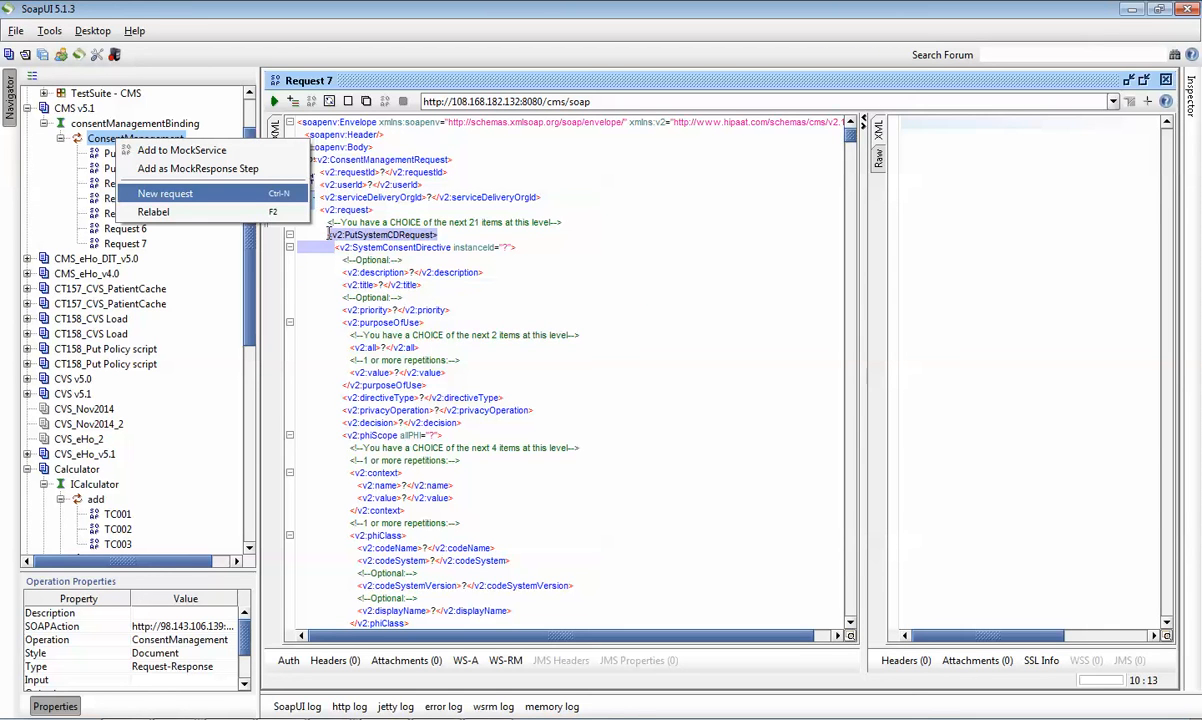